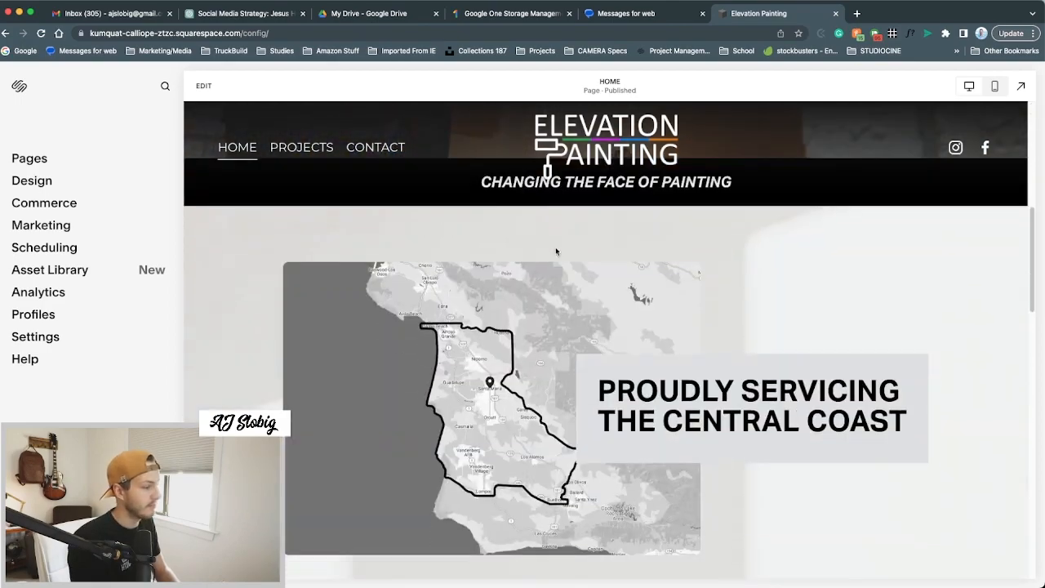
Look through the home page from the service area map to the contact section, and return to its start.
{"action": "scroll", "coordinate": [764, 423], "scroll_direction": "down", "scroll_amount": 15}
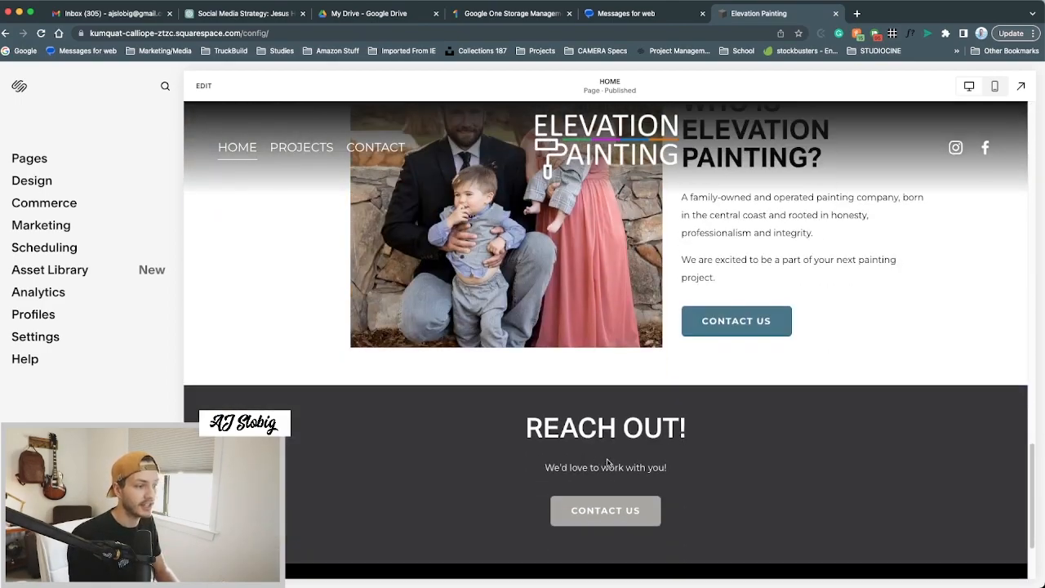
{"action": "scroll", "coordinate": [627, 383], "scroll_direction": "up", "scroll_amount": 3}
{"action": "scroll", "coordinate": [627, 384], "scroll_direction": "up", "scroll_amount": 10}
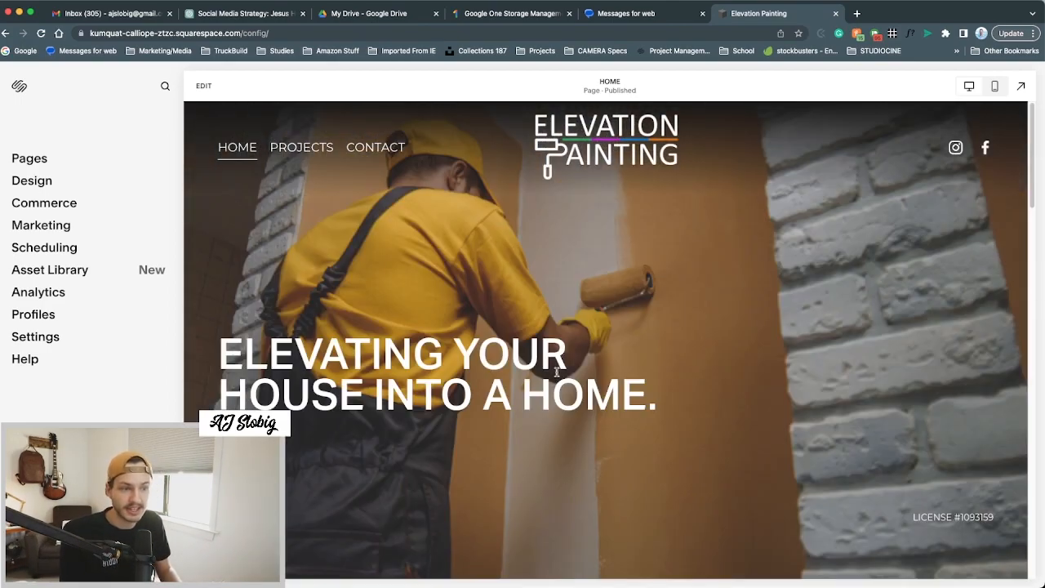
Open the PROJECTS page from the site's page list and look over its content.
{"action": "left_click", "coordinate": [40, 160]}
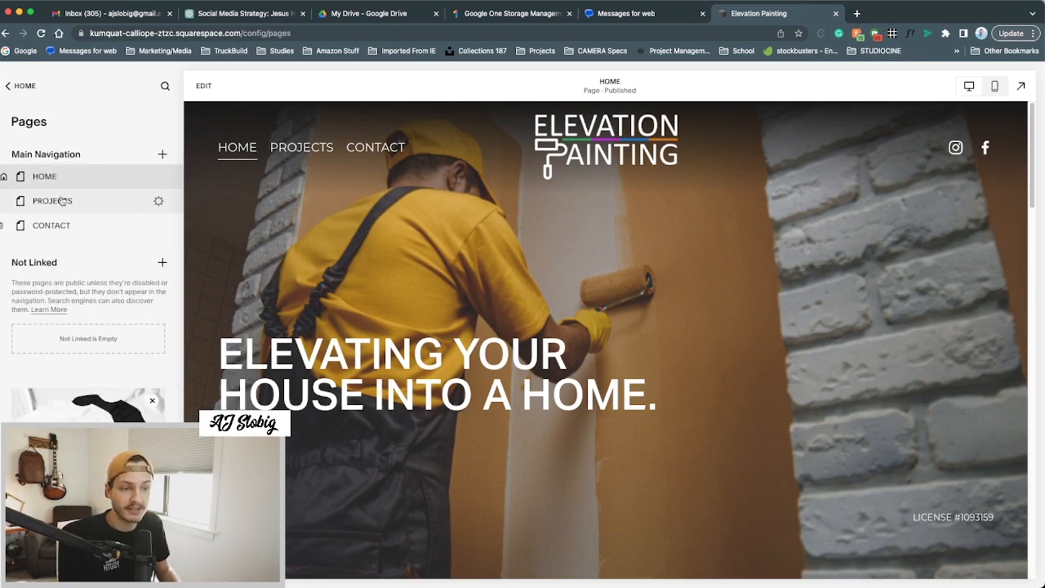
{"action": "left_click", "coordinate": [28, 92]}
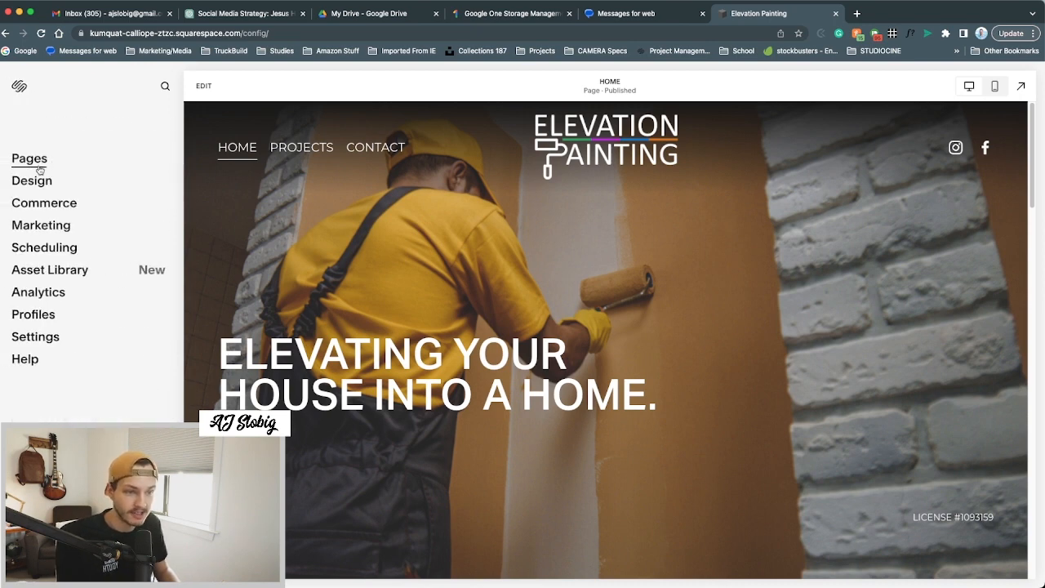
{"action": "left_click", "coordinate": [39, 164]}
{"action": "left_click", "coordinate": [41, 201]}
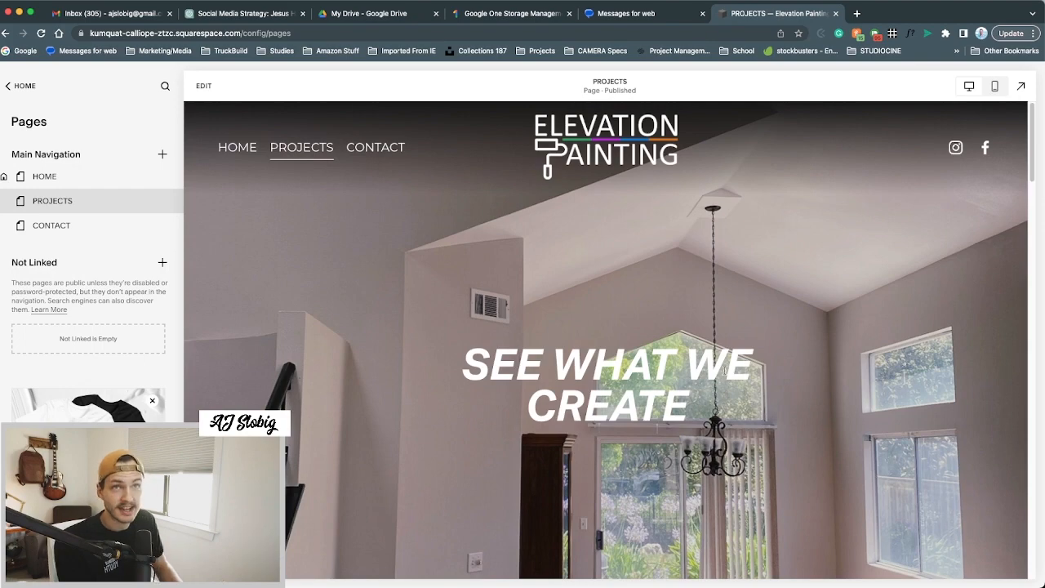
{"action": "scroll", "coordinate": [724, 387], "scroll_direction": "down", "scroll_amount": 10}
{"action": "scroll", "coordinate": [653, 367], "scroll_direction": "up", "scroll_amount": 10}
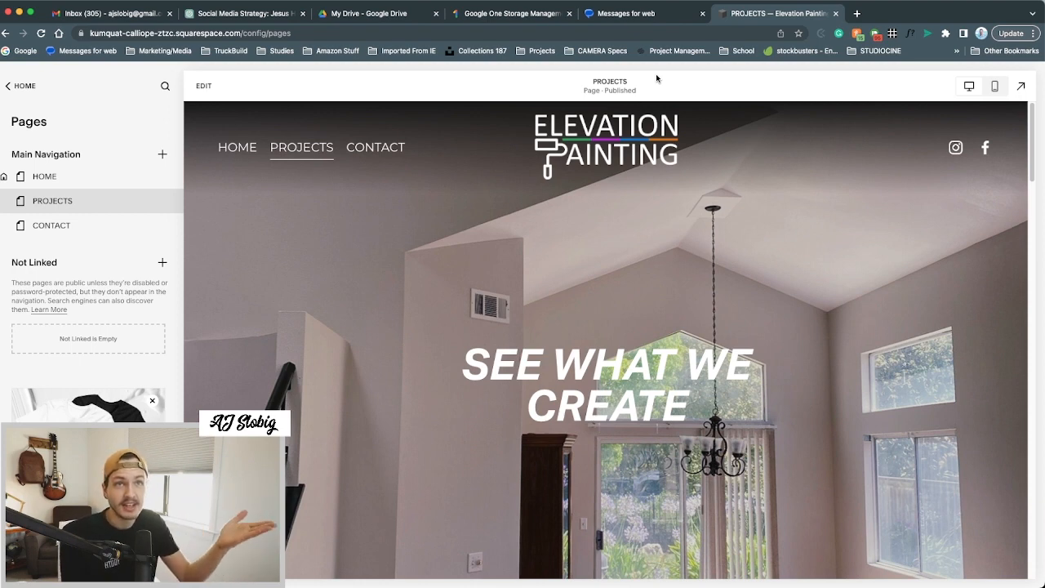
Preview the PROJECTS page full-screen, look through its before-and-after photos, and return to the site manager.
{"action": "left_click", "coordinate": [1020, 88]}
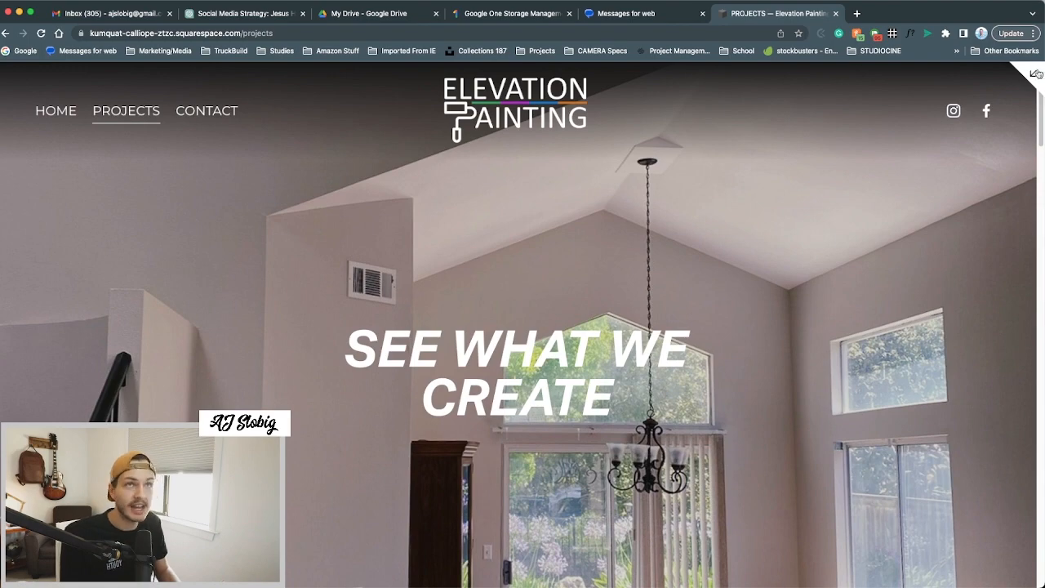
{"action": "scroll", "coordinate": [676, 236], "scroll_direction": "down", "scroll_amount": 10}
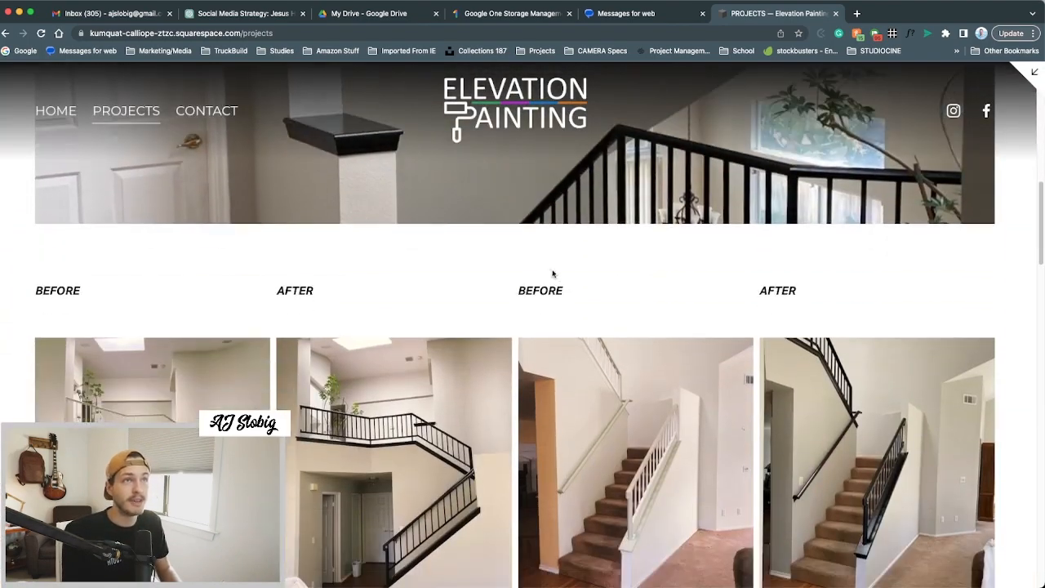
{"action": "scroll", "coordinate": [593, 318], "scroll_direction": "down", "scroll_amount": 10}
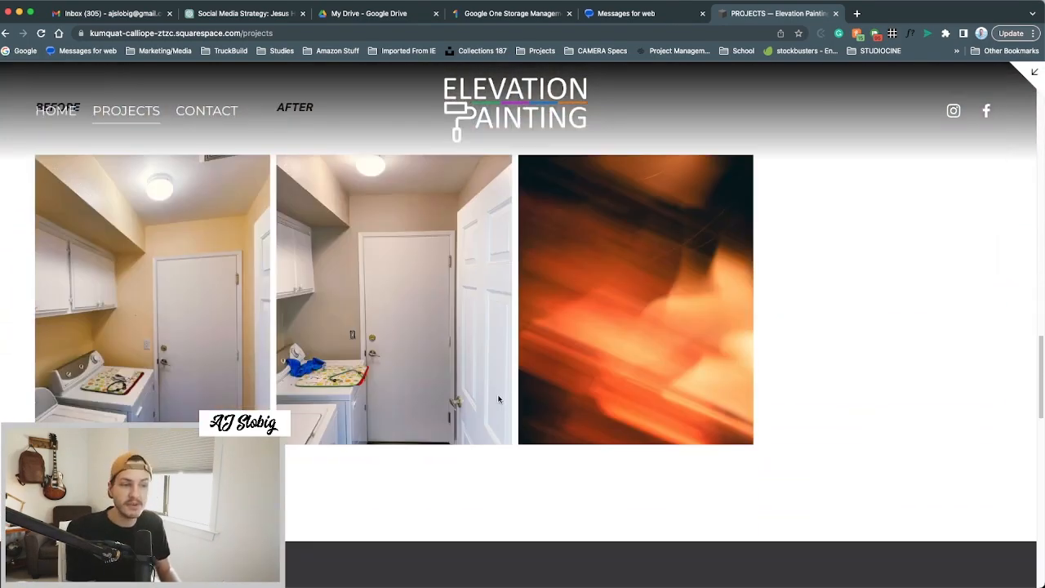
{"action": "scroll", "coordinate": [508, 394], "scroll_direction": "up", "scroll_amount": 20}
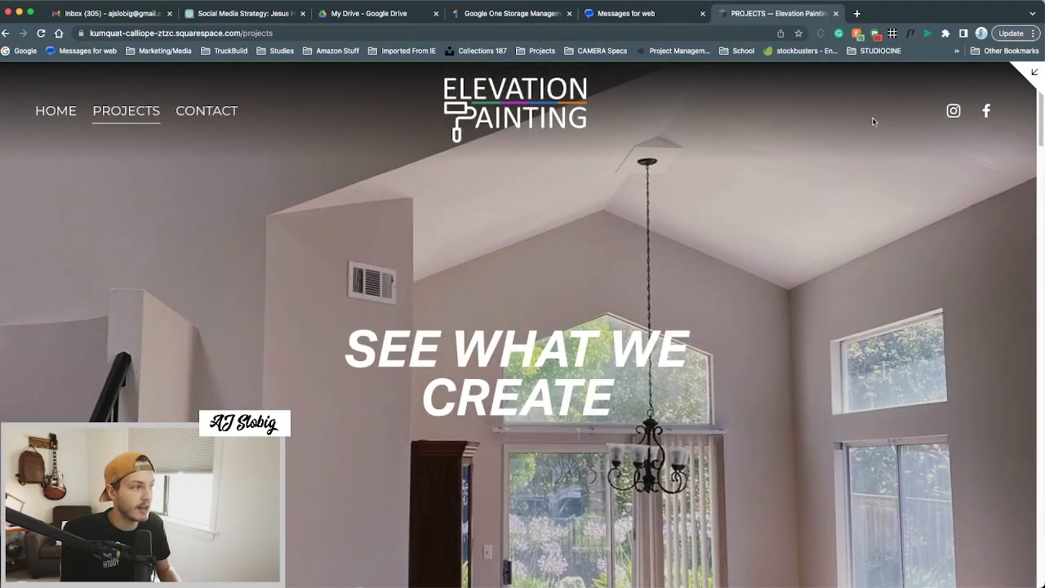
{"action": "left_click", "coordinate": [1033, 74]}
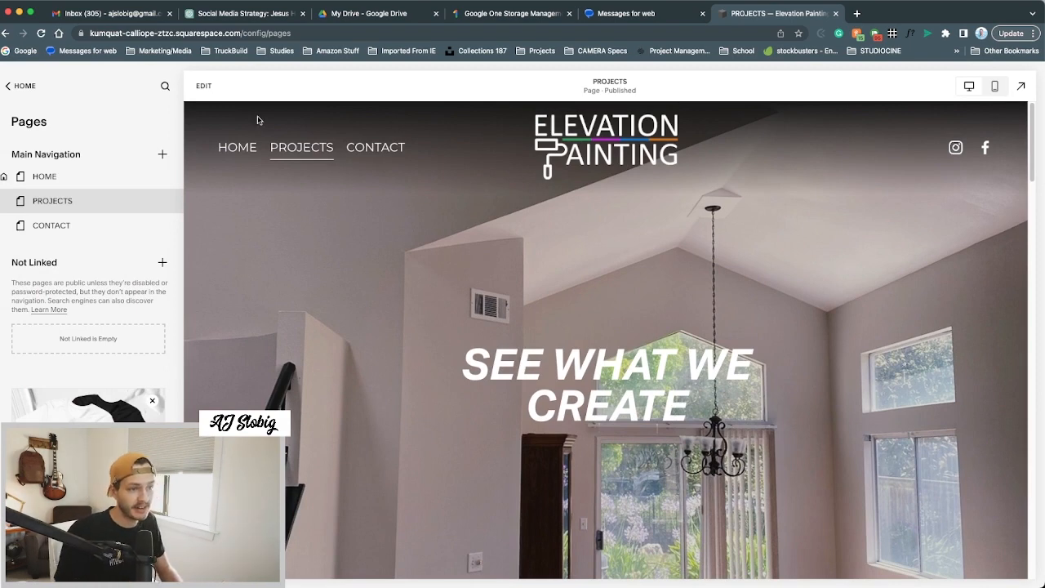
Open the PROJECTS page for editing and go to its last before-and-after row with the laundry room photos.
{"action": "left_click", "coordinate": [203, 86]}
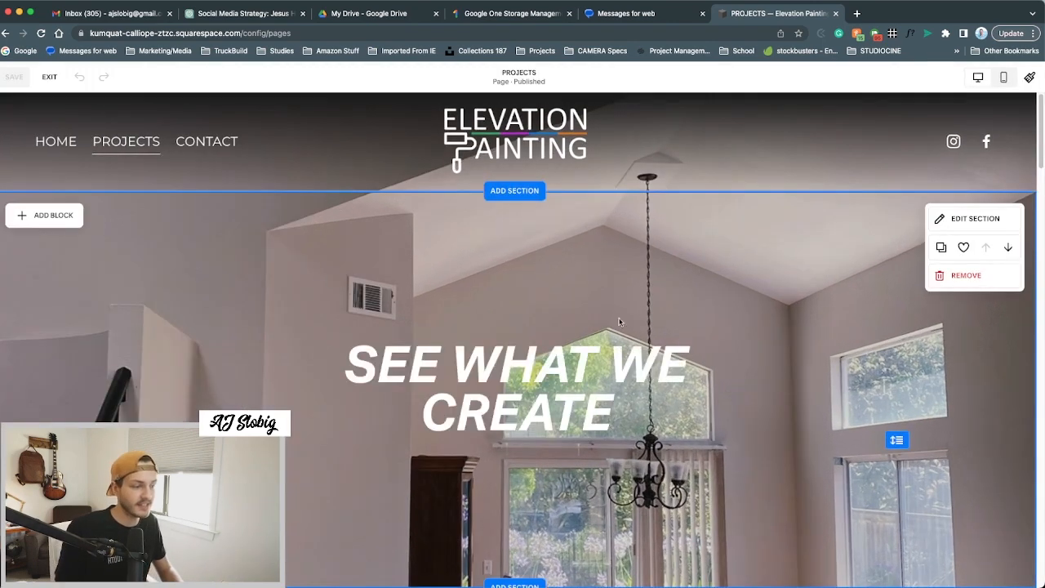
{"action": "scroll", "coordinate": [506, 349], "scroll_direction": "down", "scroll_amount": 2}
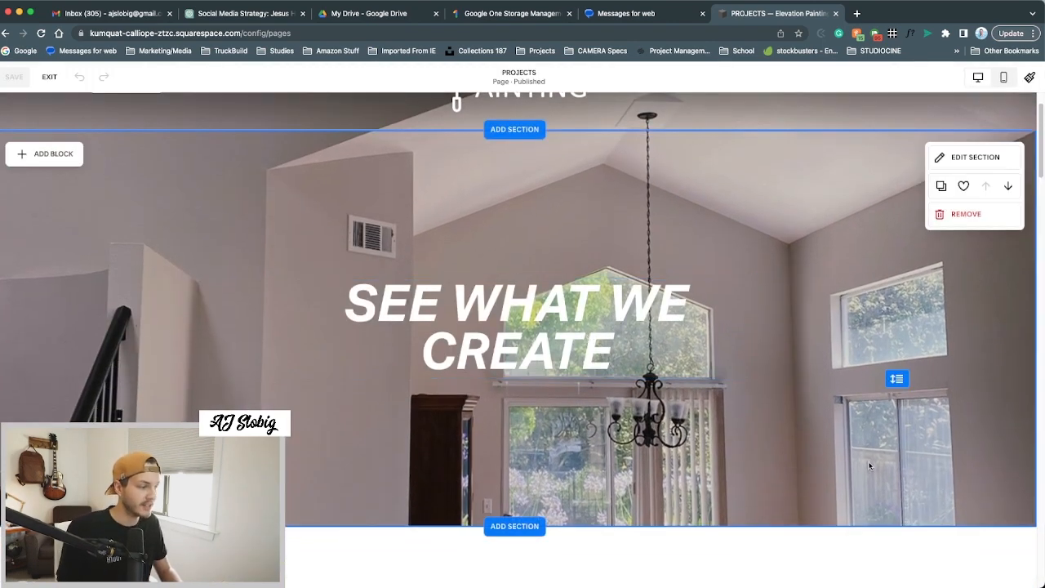
{"action": "scroll", "coordinate": [334, 345], "scroll_direction": "down", "scroll_amount": 10}
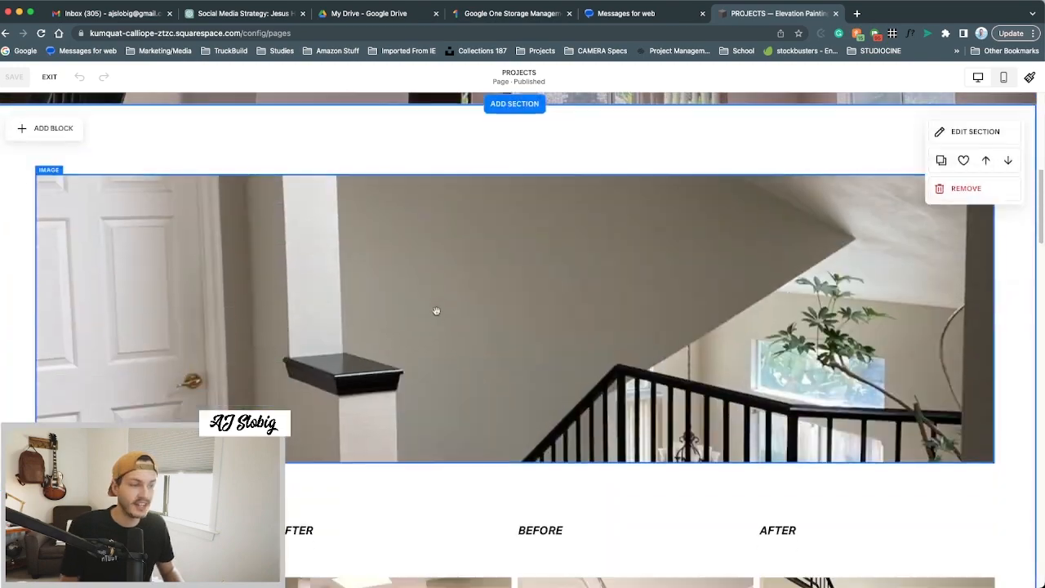
{"action": "scroll", "coordinate": [547, 237], "scroll_direction": "down", "scroll_amount": 10}
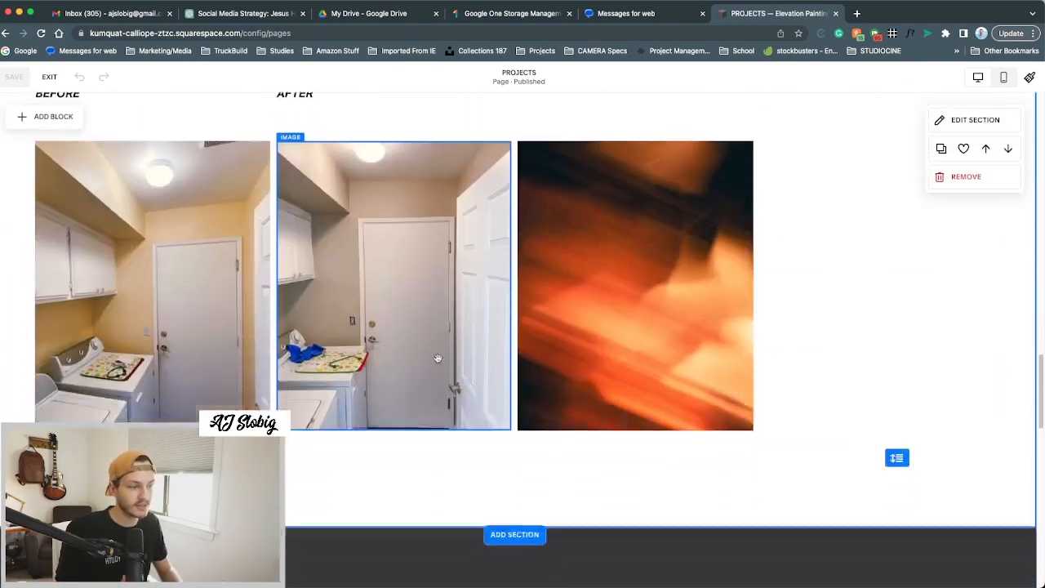
{"action": "scroll", "coordinate": [318, 284], "scroll_direction": "up", "scroll_amount": 1}
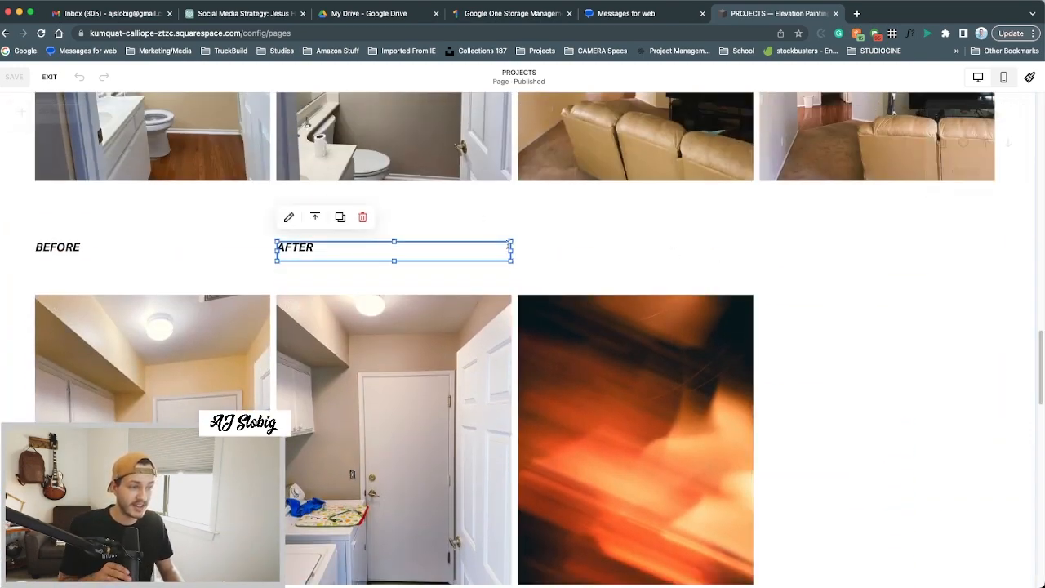
{"action": "left_click", "coordinate": [688, 370]}
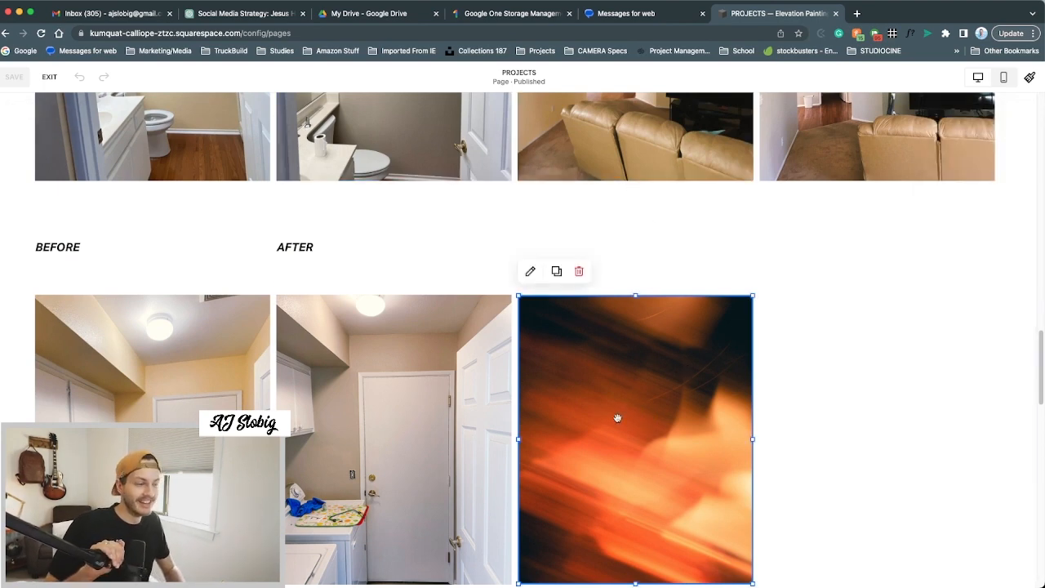
{"action": "left_click", "coordinate": [617, 273]}
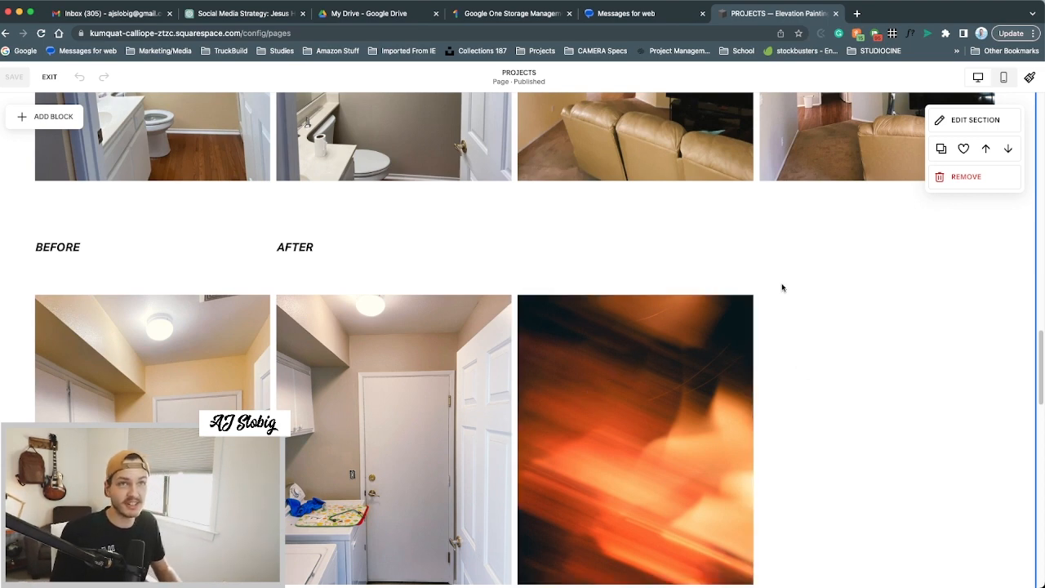
{"action": "scroll", "coordinate": [781, 287], "scroll_direction": "down", "scroll_amount": 3}
{"action": "left_click", "coordinate": [561, 254]}
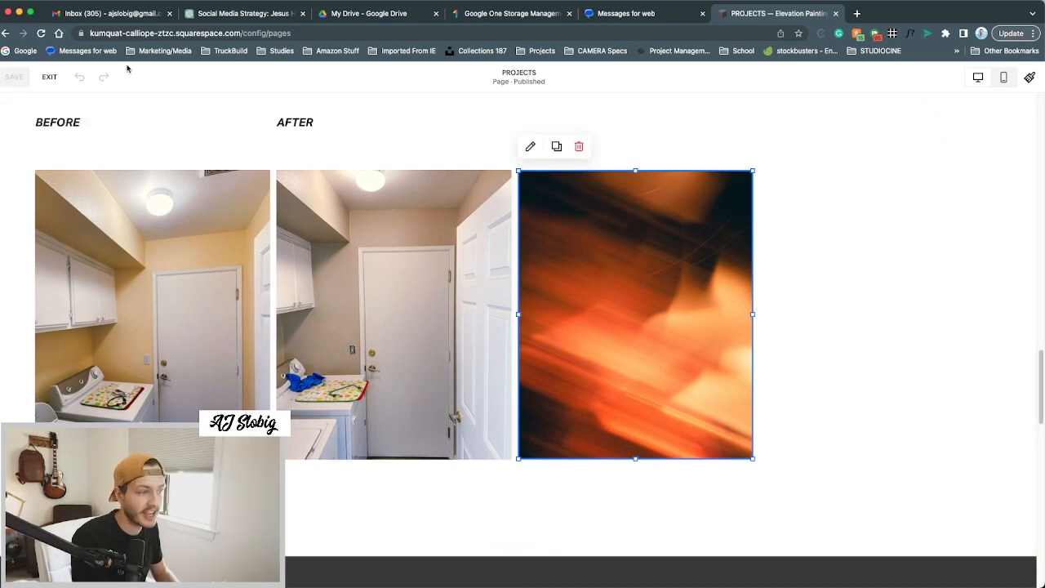
{"action": "left_click", "coordinate": [821, 249]}
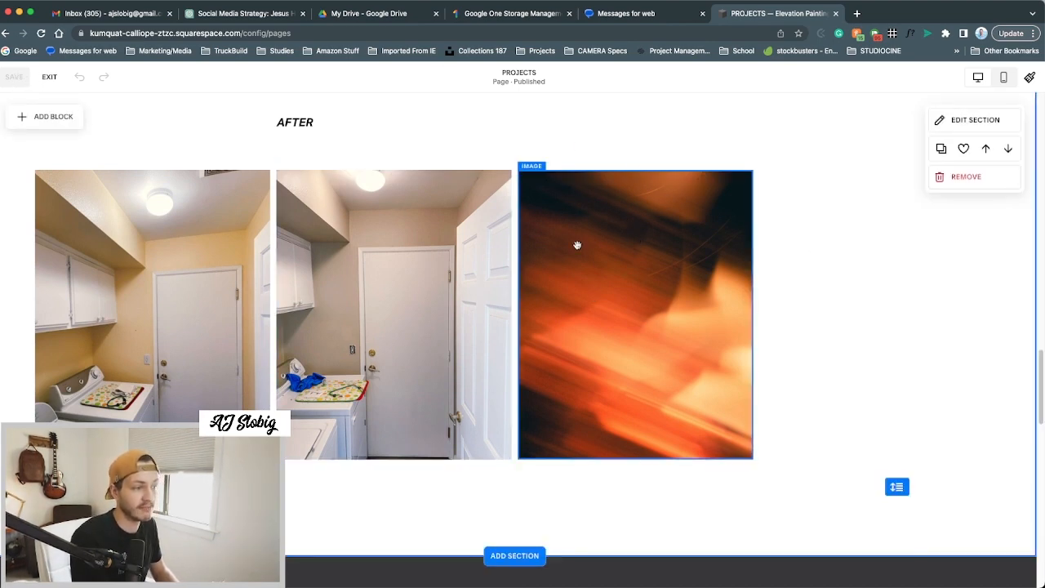
{"action": "left_click", "coordinate": [618, 235]}
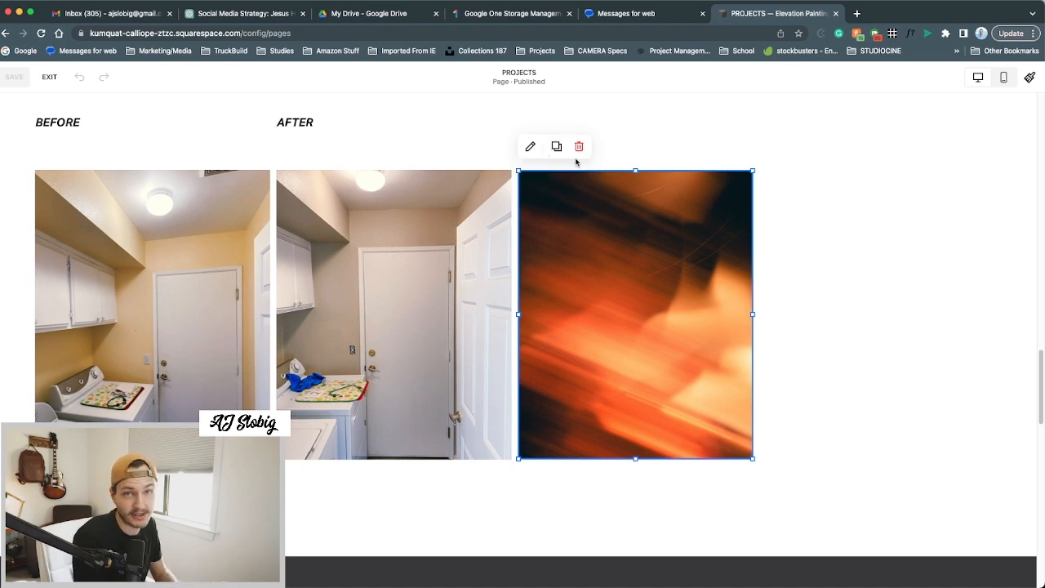
{"action": "left_click", "coordinate": [732, 124]}
{"action": "scroll", "coordinate": [670, 234], "scroll_direction": "up", "scroll_amount": 4}
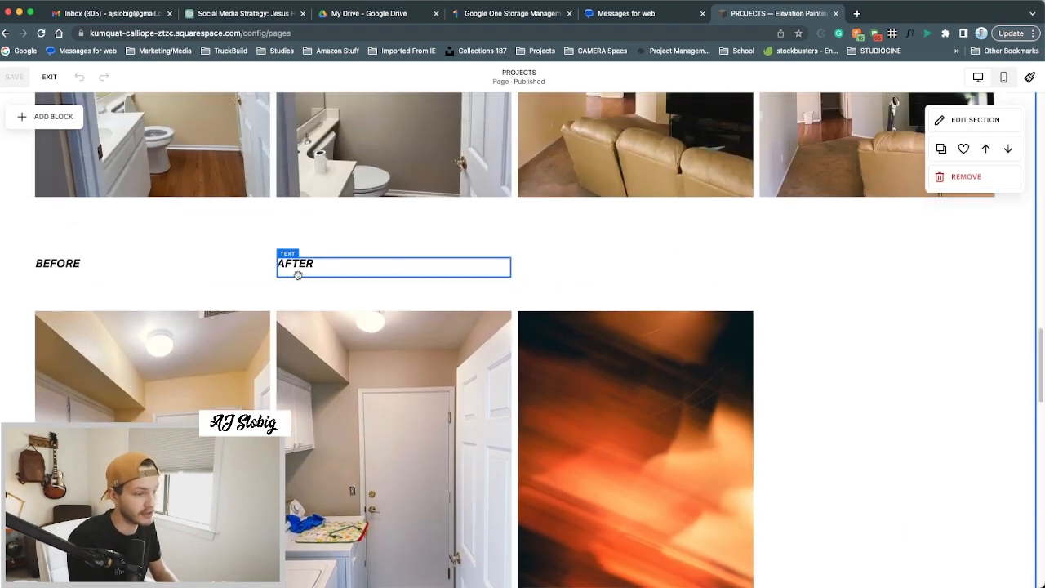
{"action": "left_click", "coordinate": [298, 275]}
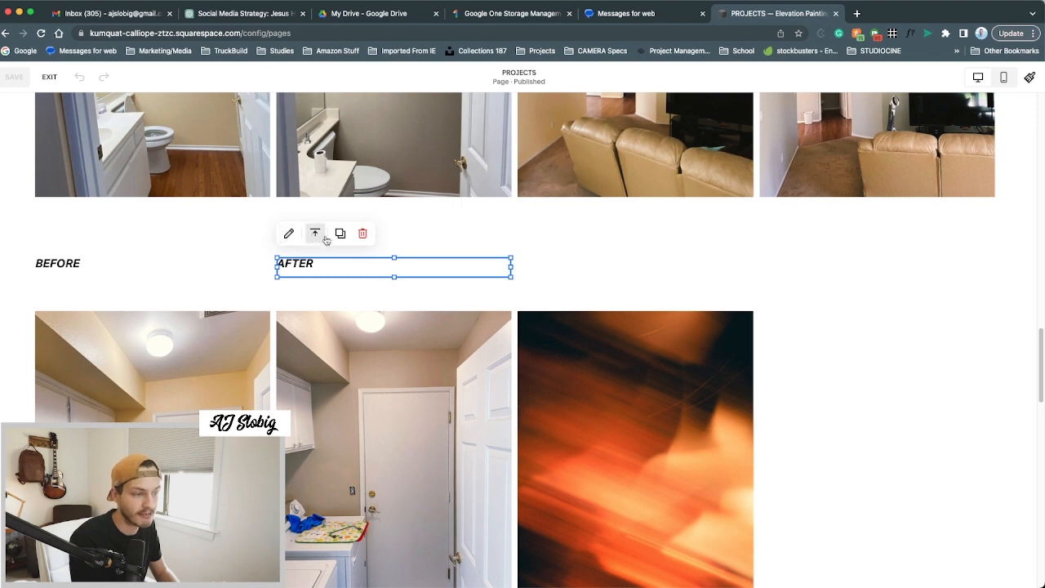
Delete the blurred orange placeholder image beside the laundry room photos.
{"action": "left_click", "coordinate": [606, 343]}
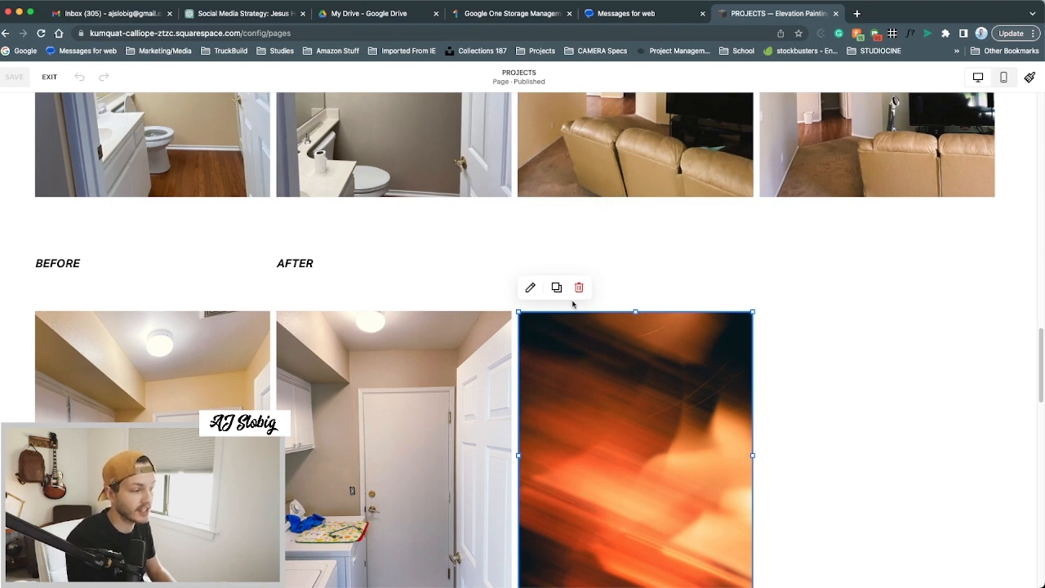
{"action": "scroll", "coordinate": [677, 378], "scroll_direction": "down", "scroll_amount": 3}
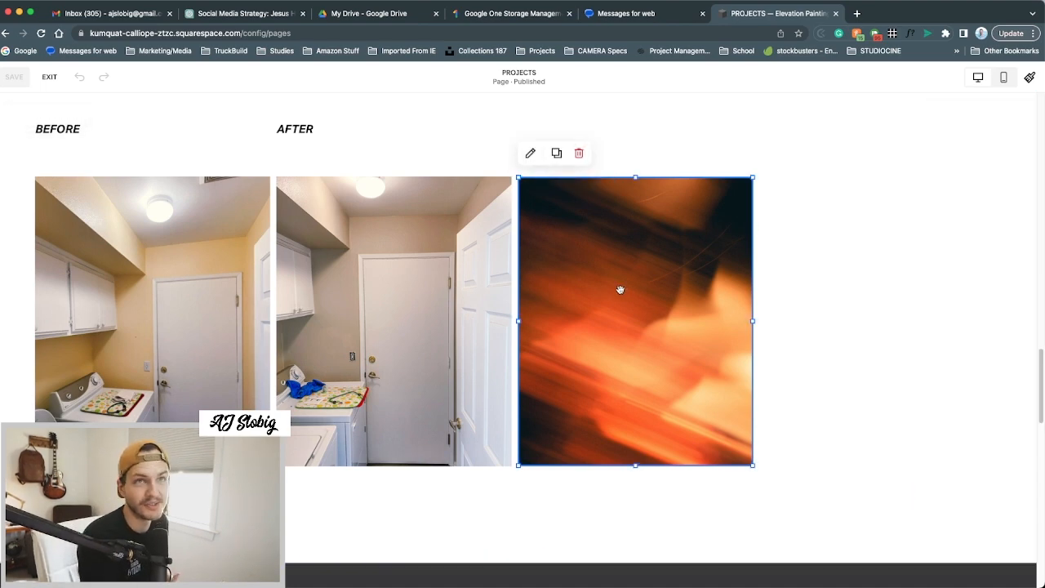
{"action": "left_click", "coordinate": [579, 154]}
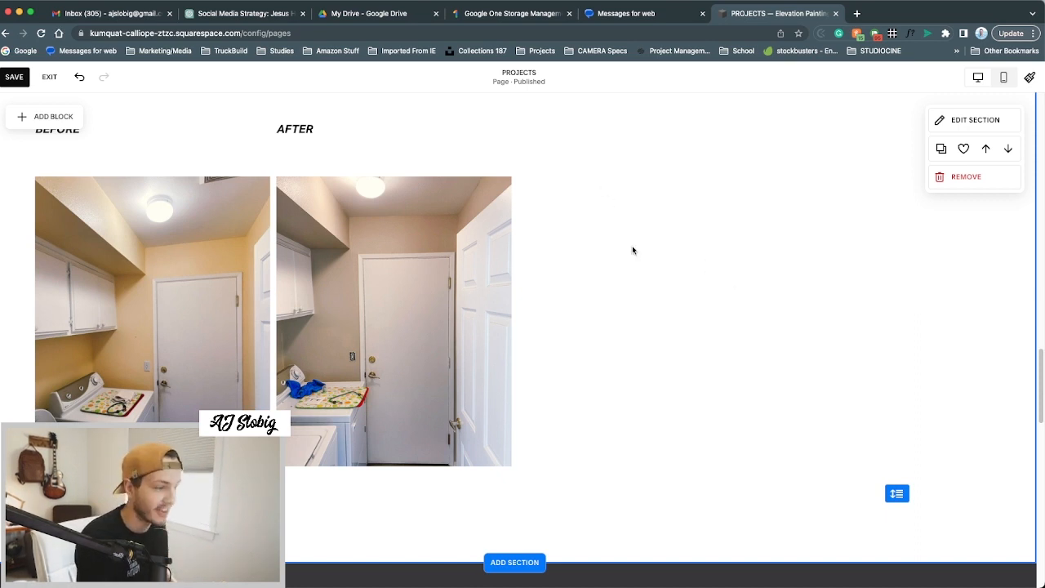
Duplicate the laundry room photo under the AFTER heading.
{"action": "left_click", "coordinate": [420, 237]}
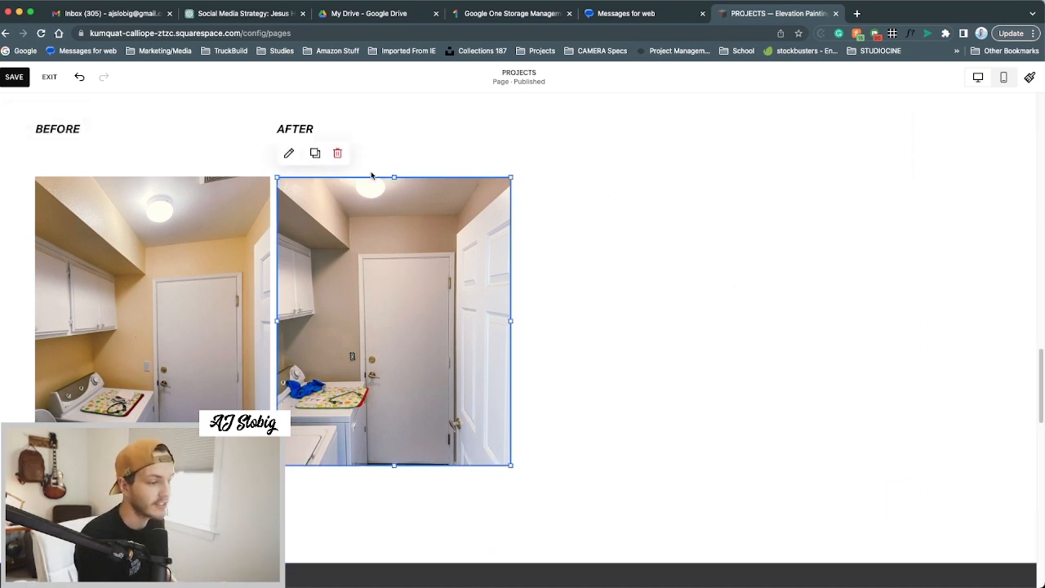
{"action": "left_click", "coordinate": [583, 213]}
{"action": "left_click", "coordinate": [400, 209]}
{"action": "left_click", "coordinate": [79, 263]}
{"action": "left_click", "coordinate": [304, 249]}
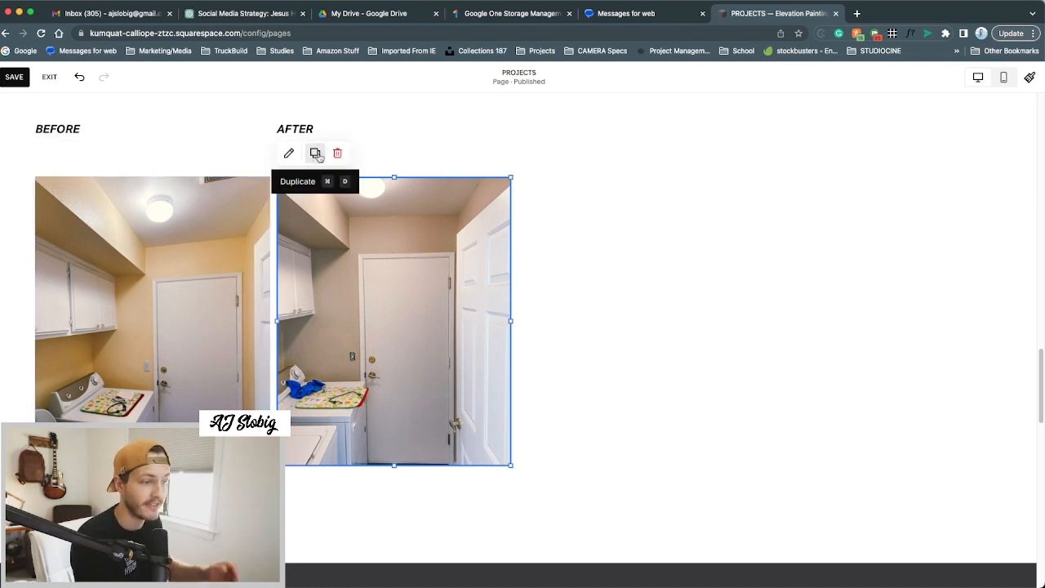
{"action": "left_click", "coordinate": [315, 153]}
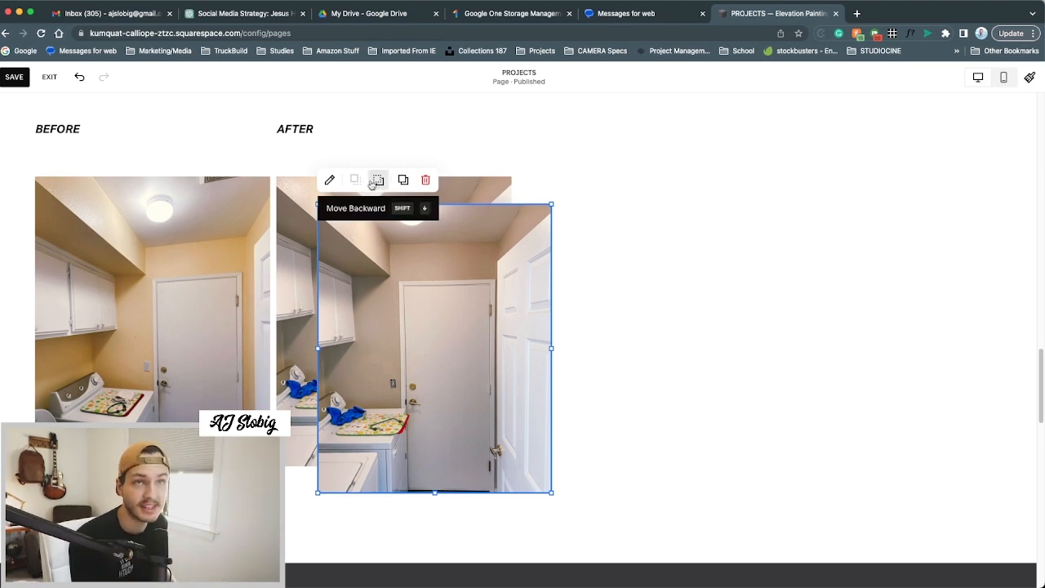
Try moving the copied photo into the empty space and back, and sending it backward and forward in the stacking order.
{"action": "left_click_drag", "start_coordinate": [392, 312], "coordinate": [622, 330]}
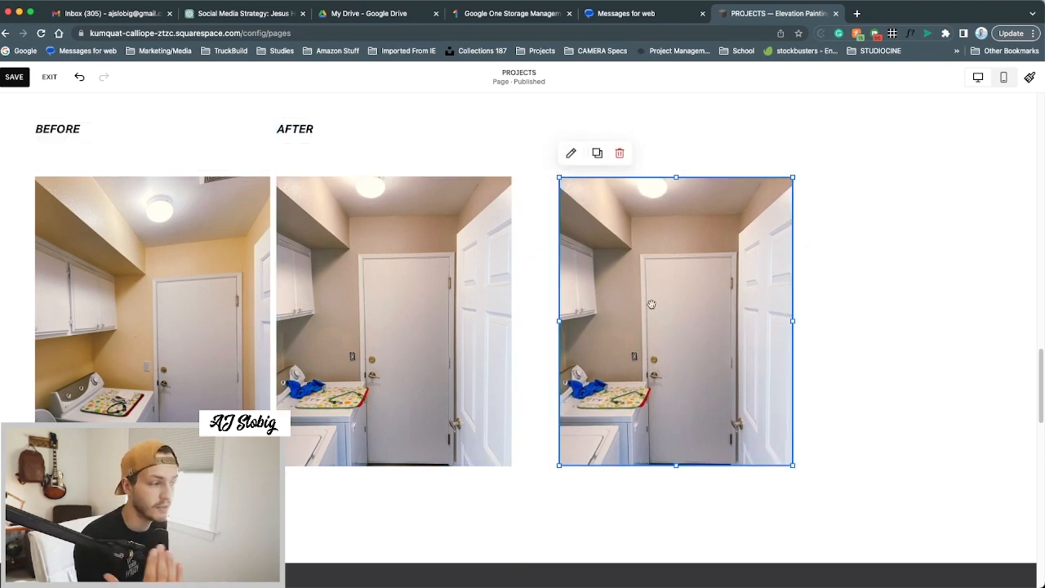
{"action": "left_click_drag", "start_coordinate": [663, 320], "coordinate": [411, 293]}
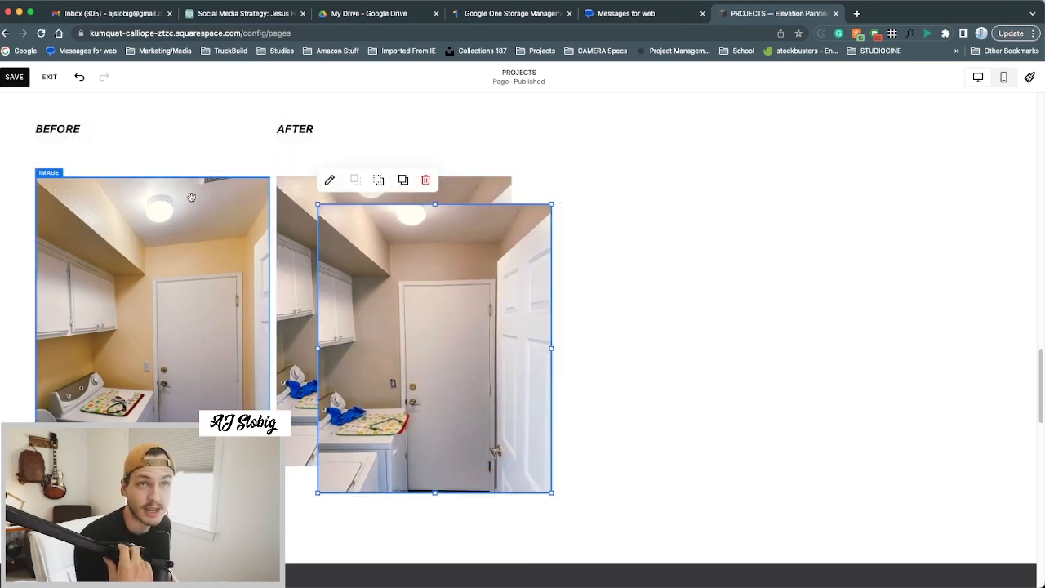
{"action": "left_click", "coordinate": [378, 181]}
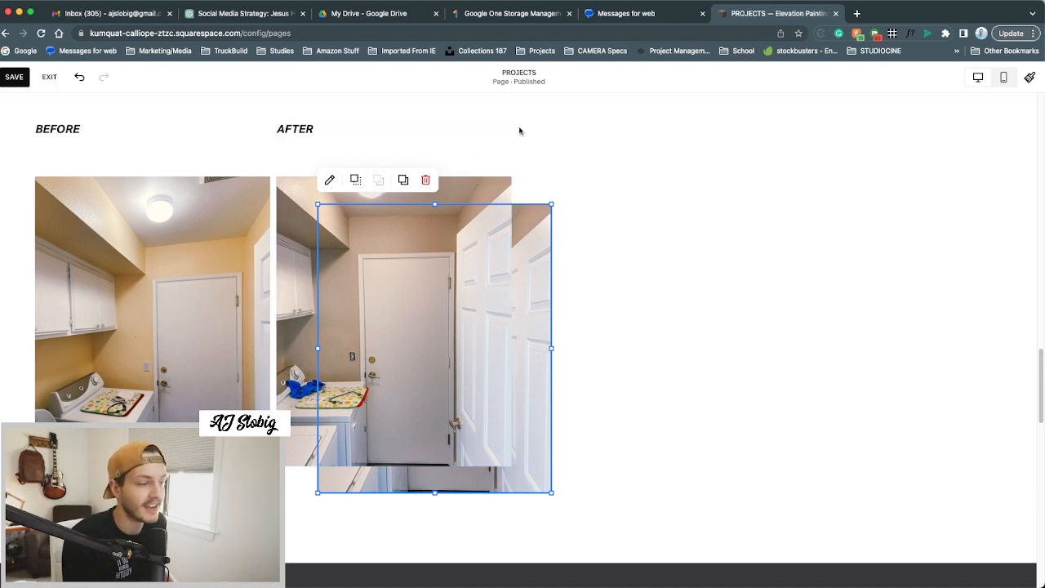
{"action": "left_click", "coordinate": [355, 180]}
Place the after photo's copy in the row's fourth column and a duplicate of the before photo in the third column.
{"action": "left_click_drag", "start_coordinate": [508, 324], "coordinate": [351, 225]}
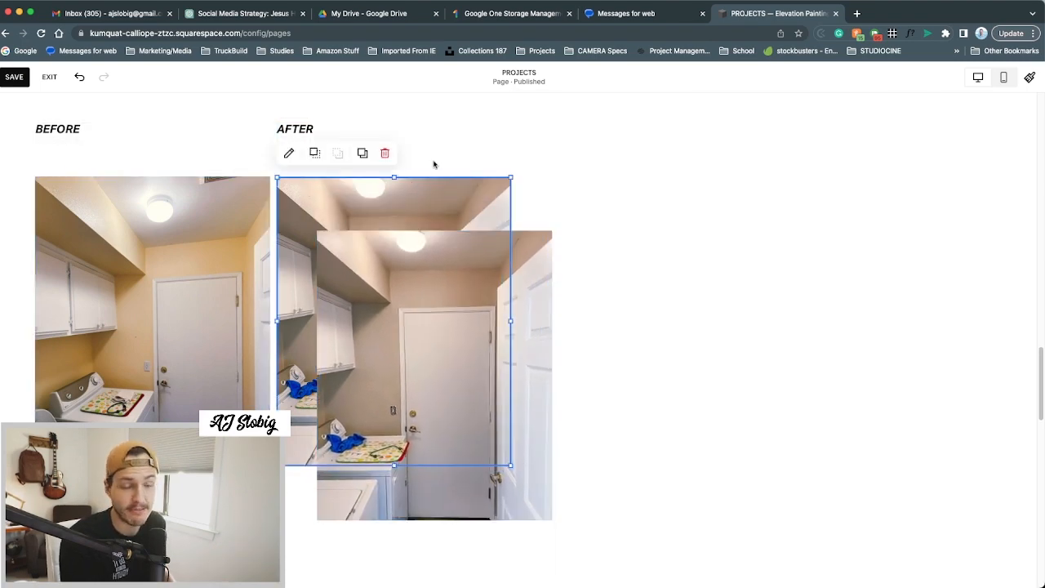
{"action": "left_click_drag", "start_coordinate": [381, 391], "coordinate": [827, 338]}
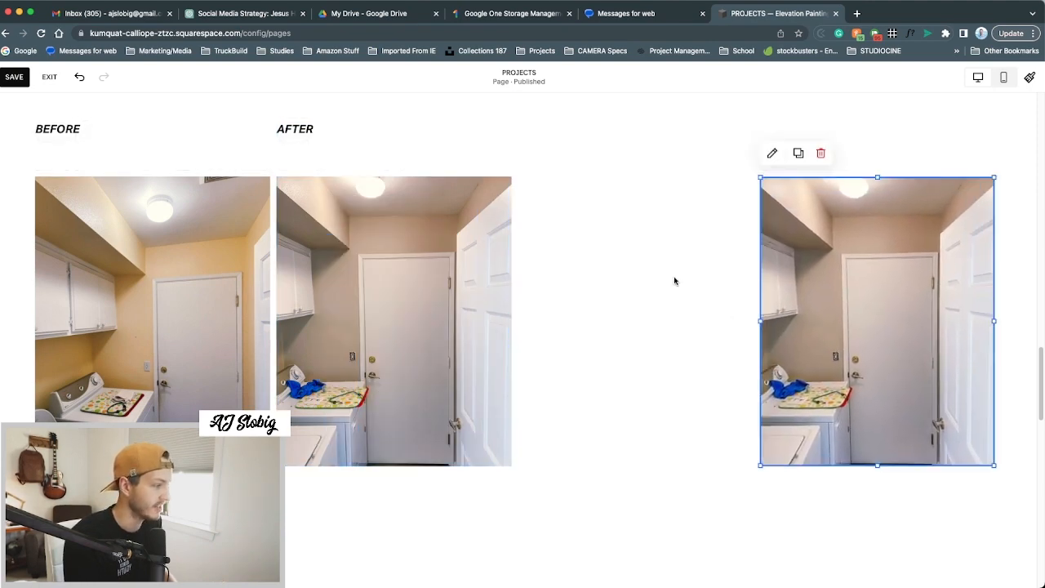
{"action": "left_click", "coordinate": [85, 174]}
{"action": "left_click_drag", "start_coordinate": [85, 174], "coordinate": [598, 262]}
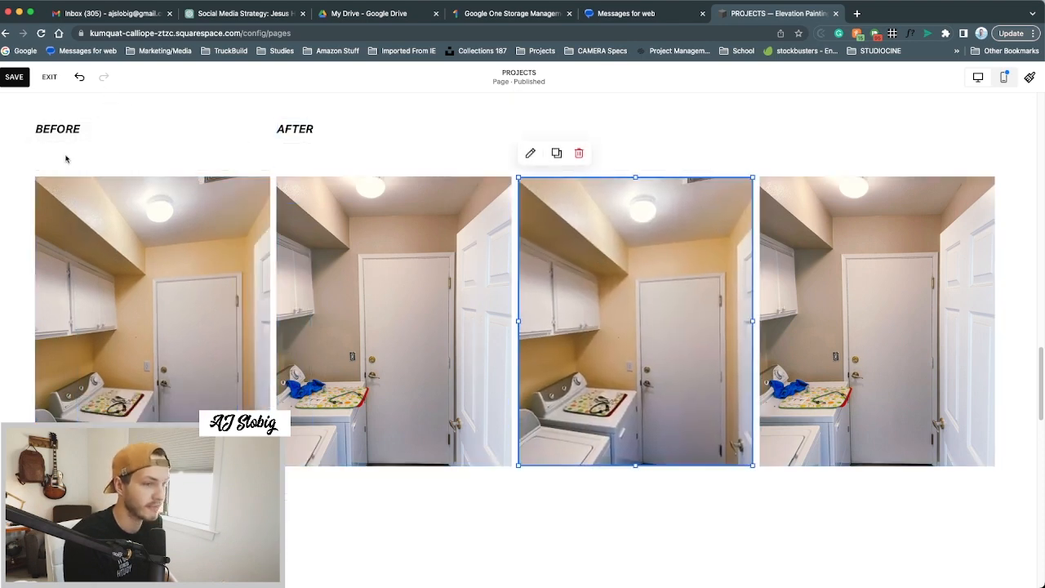
Duplicate the laundry row's BEFORE heading and place the copy above the third-column photo, level with the existing headings.
{"action": "left_click", "coordinate": [137, 161]}
{"action": "scroll", "coordinate": [805, 156], "scroll_direction": "up", "scroll_amount": 3}
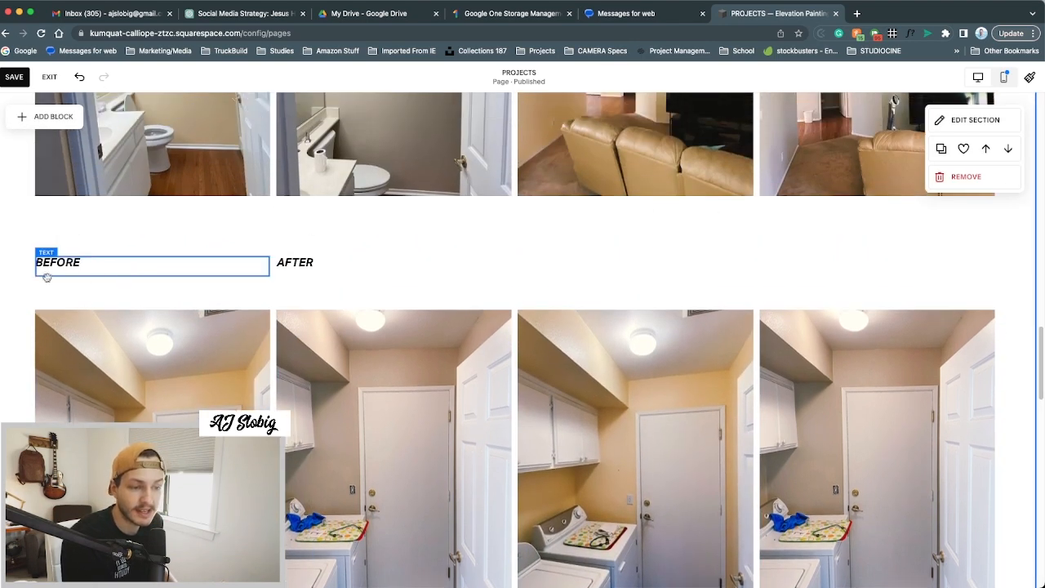
{"action": "left_click", "coordinate": [59, 262]}
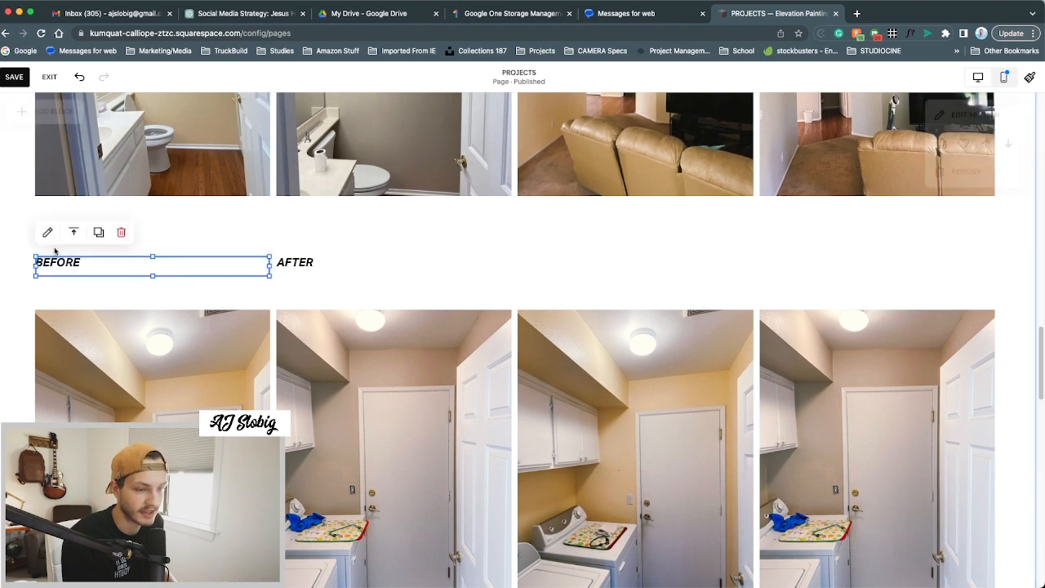
{"action": "left_click", "coordinate": [98, 231]}
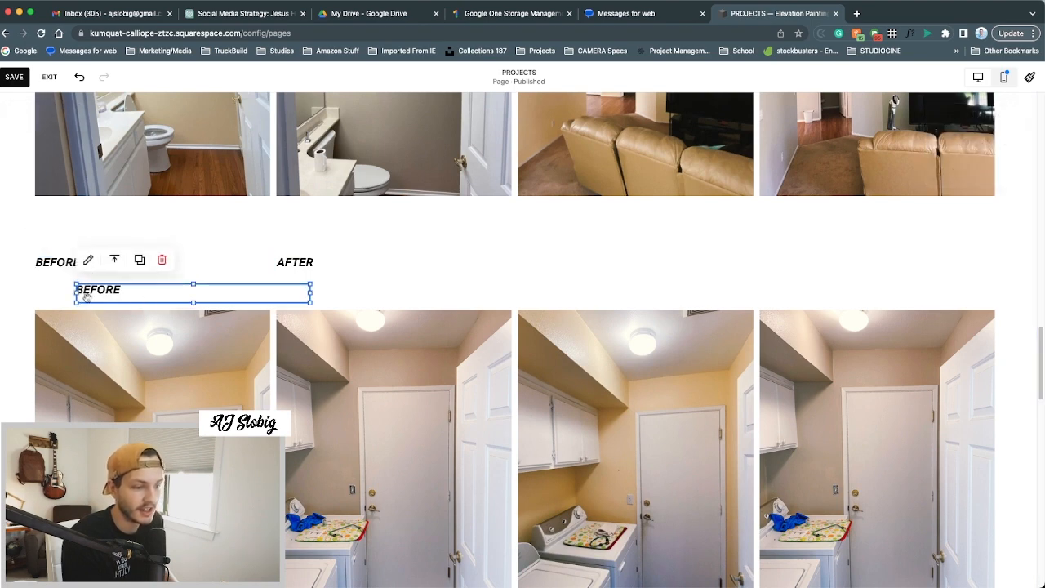
{"action": "left_click", "coordinate": [108, 291]}
{"action": "left_click", "coordinate": [44, 290]}
{"action": "left_click_drag", "start_coordinate": [92, 287], "coordinate": [524, 263]}
Duplicate the laundry row's AFTER heading and place the copy above the fourth-column photo.
{"action": "left_click", "coordinate": [282, 261]}
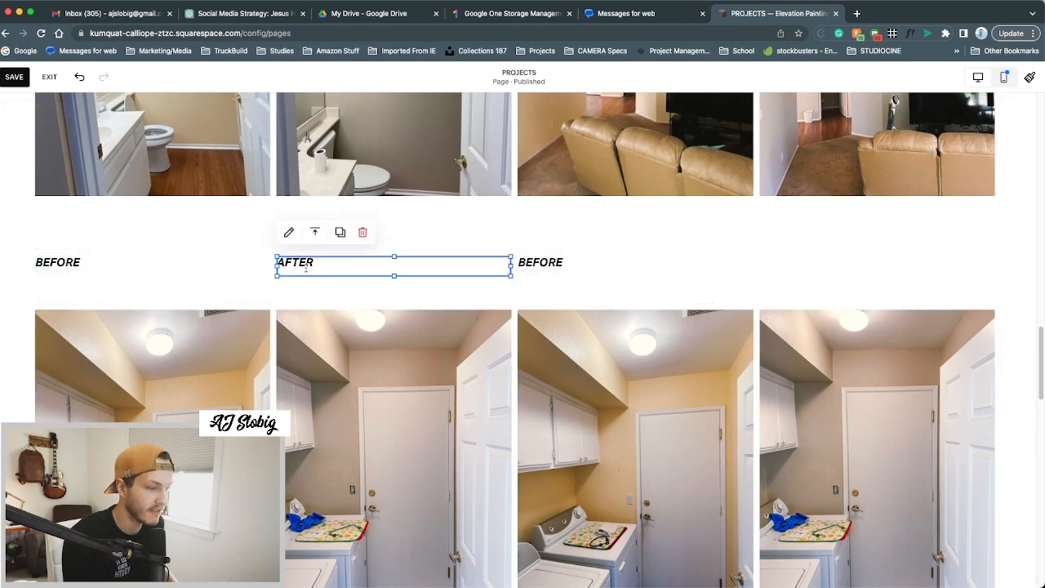
{"action": "left_click", "coordinate": [339, 232]}
{"action": "left_click", "coordinate": [336, 294]}
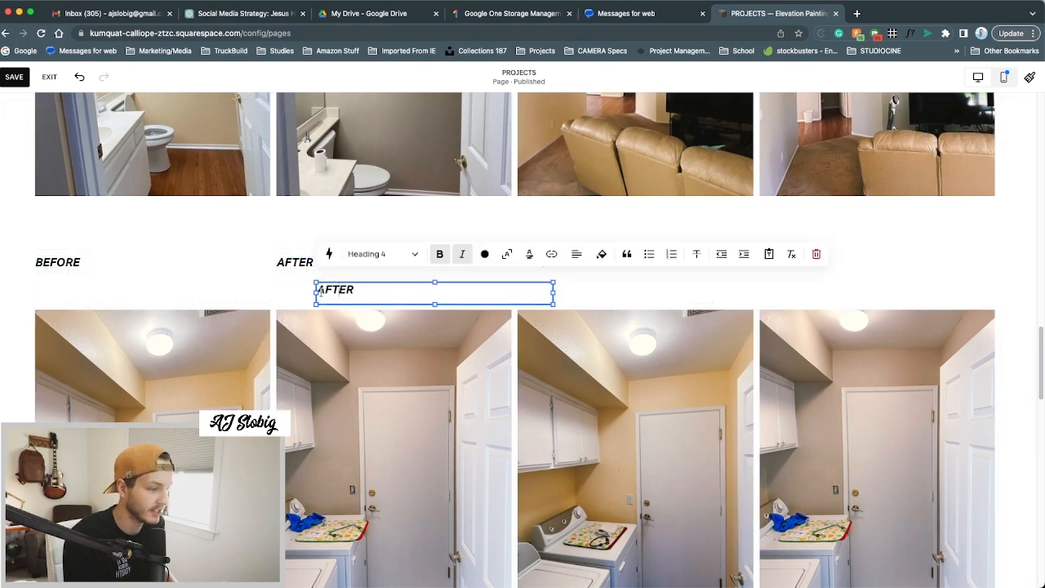
{"action": "left_click_drag", "start_coordinate": [359, 292], "coordinate": [804, 274]}
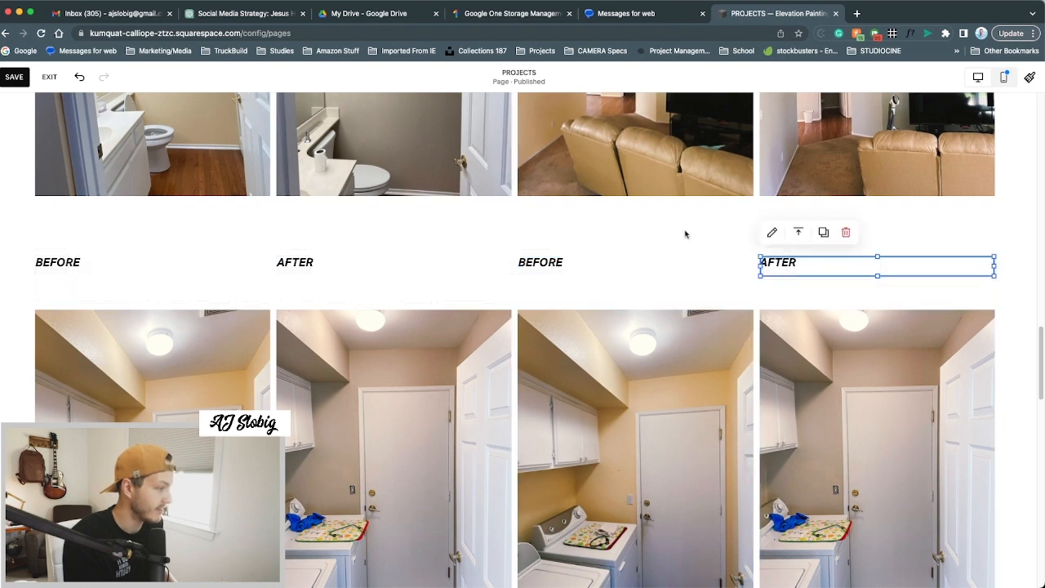
{"action": "left_click", "coordinate": [687, 234]}
Review the extended four-photo laundry row and briefly check the image settings of the third-column photo.
{"action": "scroll", "coordinate": [709, 286], "scroll_direction": "down", "scroll_amount": 2}
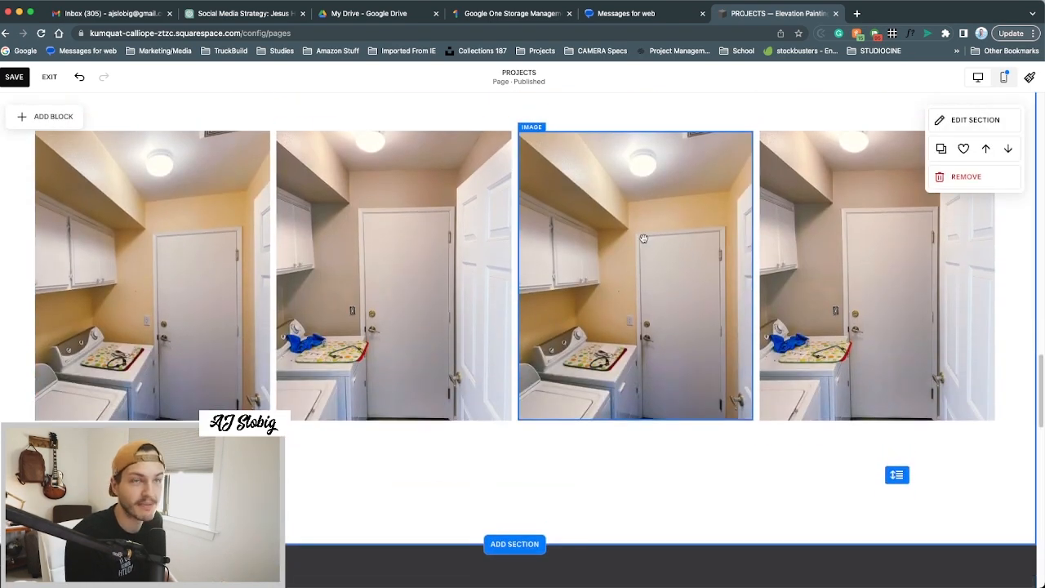
{"action": "scroll", "coordinate": [685, 307], "scroll_direction": "up", "scroll_amount": 1}
{"action": "scroll", "coordinate": [686, 307], "scroll_direction": "up", "scroll_amount": 2}
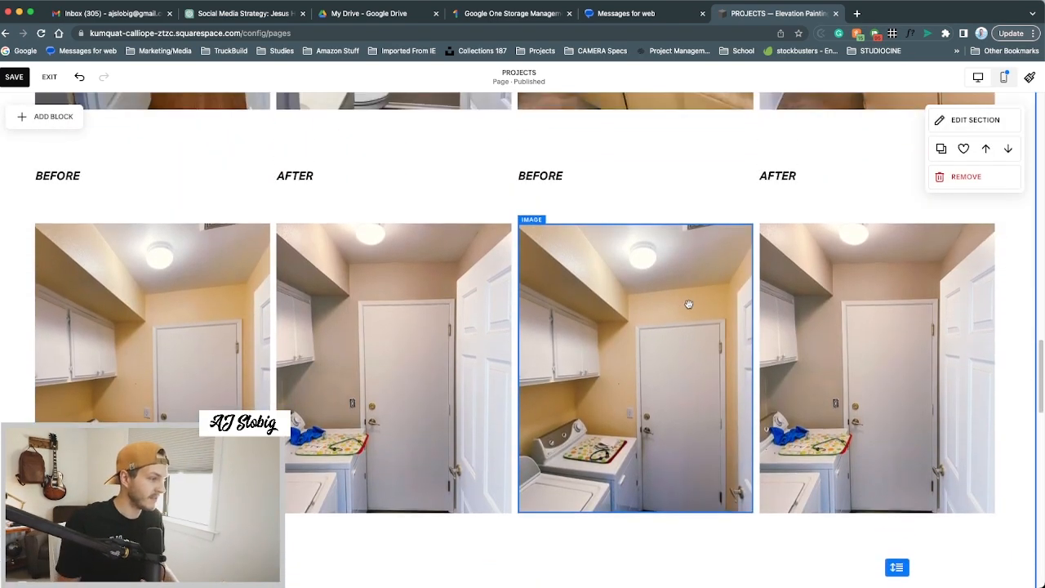
{"action": "left_click", "coordinate": [658, 249]}
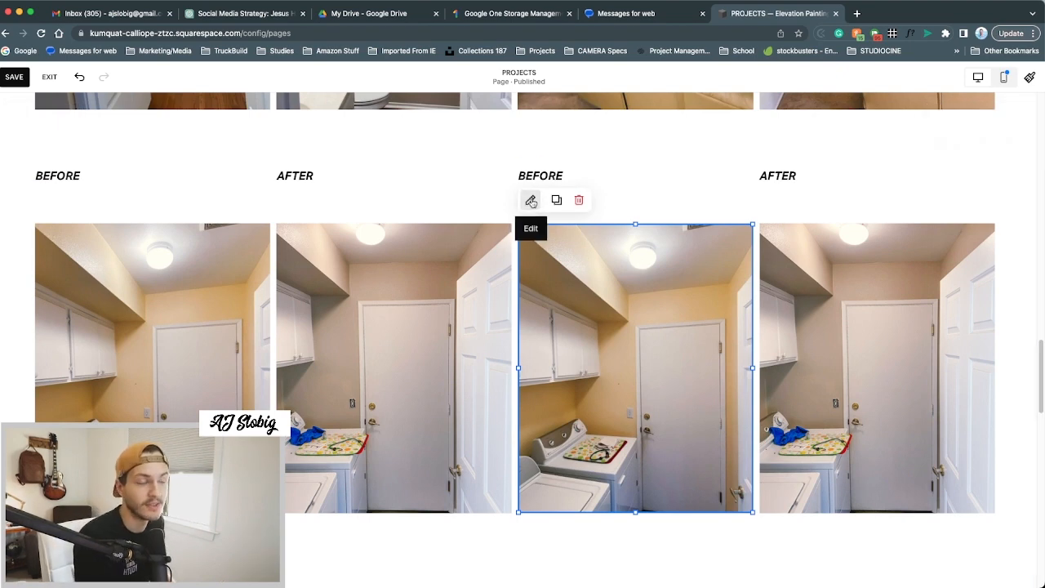
{"action": "left_click", "coordinate": [808, 270]}
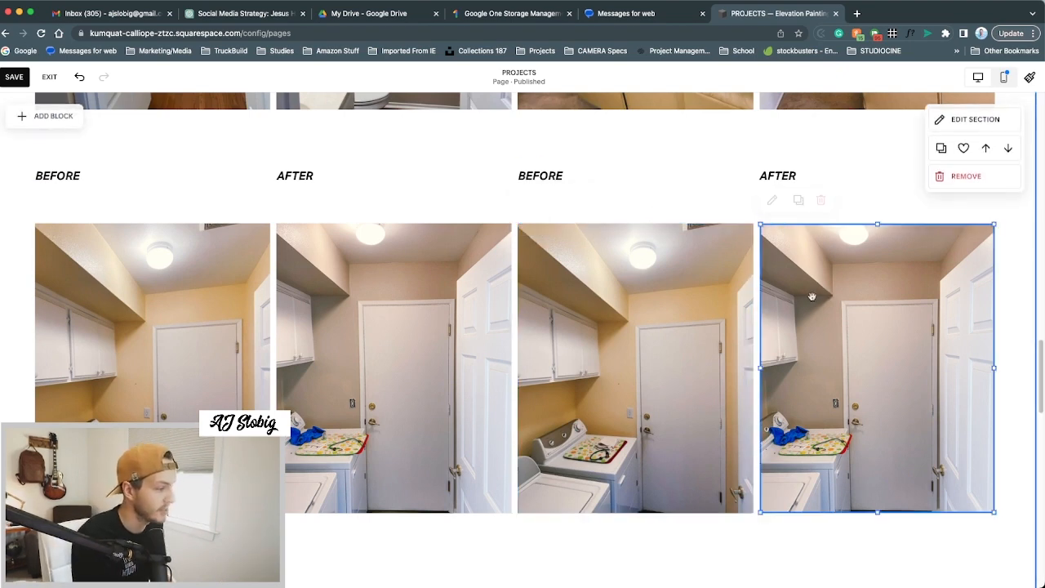
{"action": "left_click", "coordinate": [670, 296]}
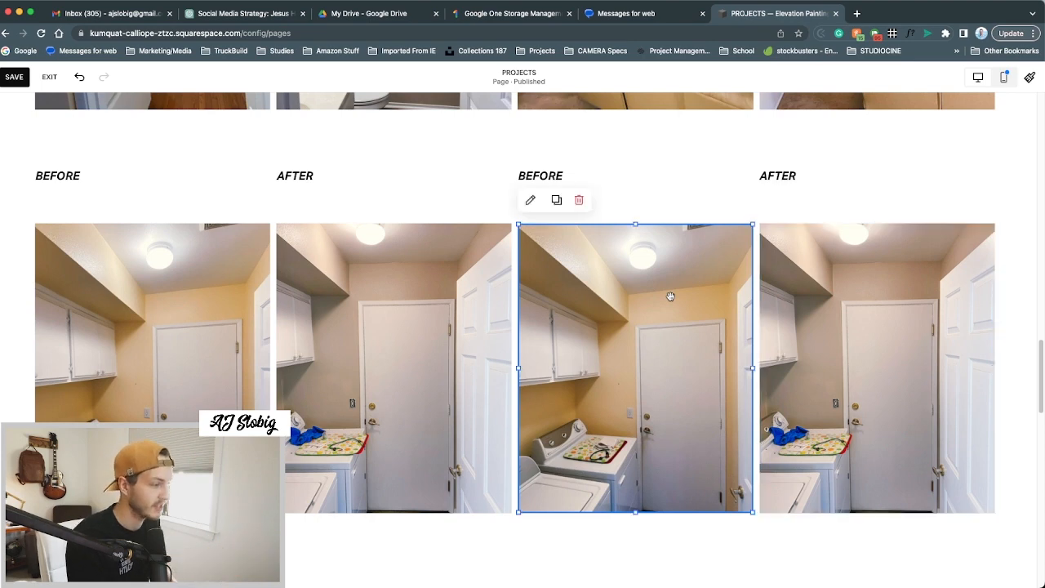
{"action": "left_click", "coordinate": [529, 200]}
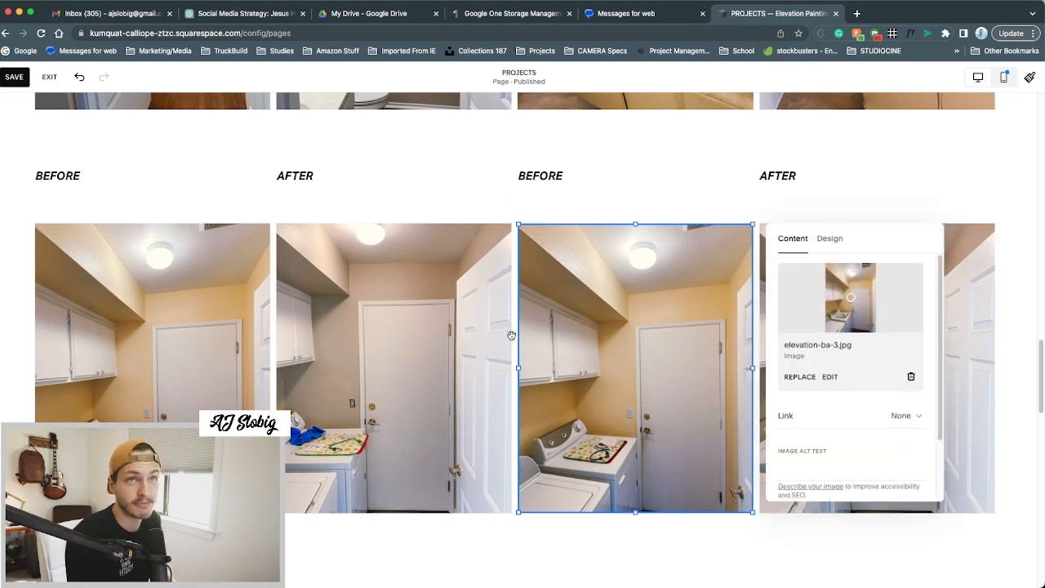
{"action": "left_click", "coordinate": [630, 177]}
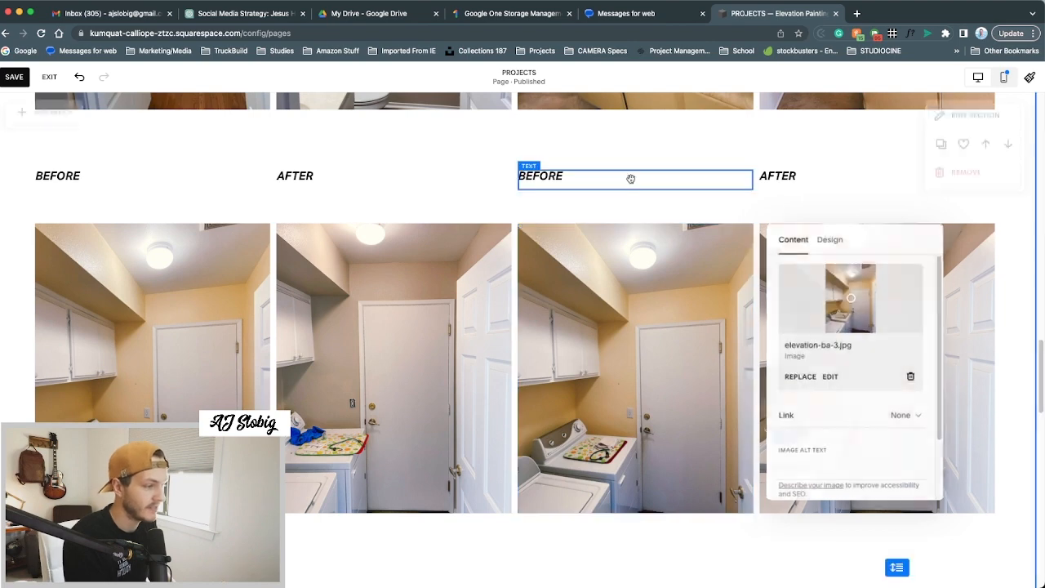
{"action": "left_click", "coordinate": [530, 143]}
{"action": "left_click", "coordinate": [604, 215]}
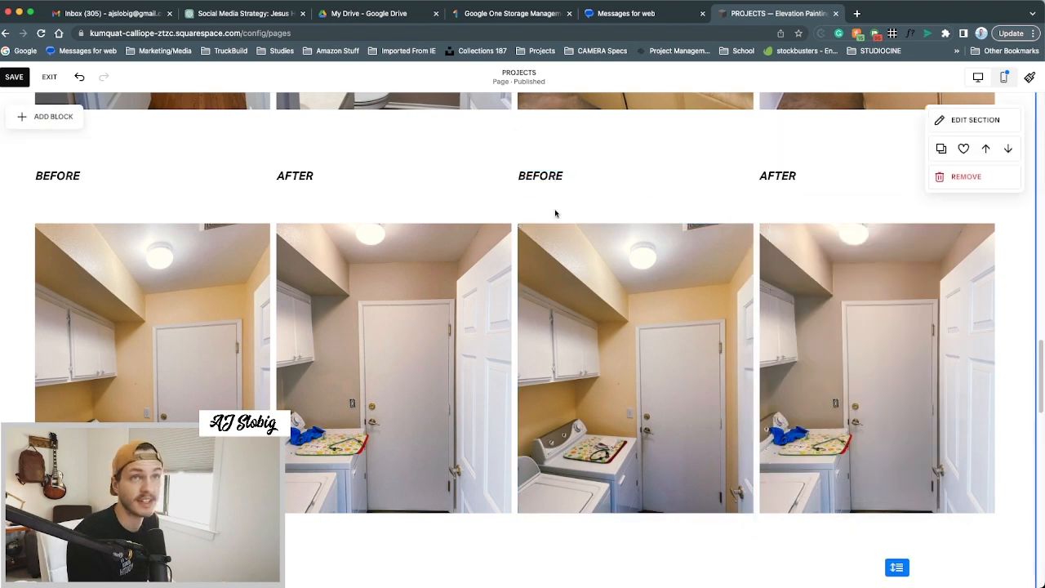
Examine the content settings of the third-column before photo and try nudging its focal point slightly.
{"action": "left_click", "coordinate": [545, 237]}
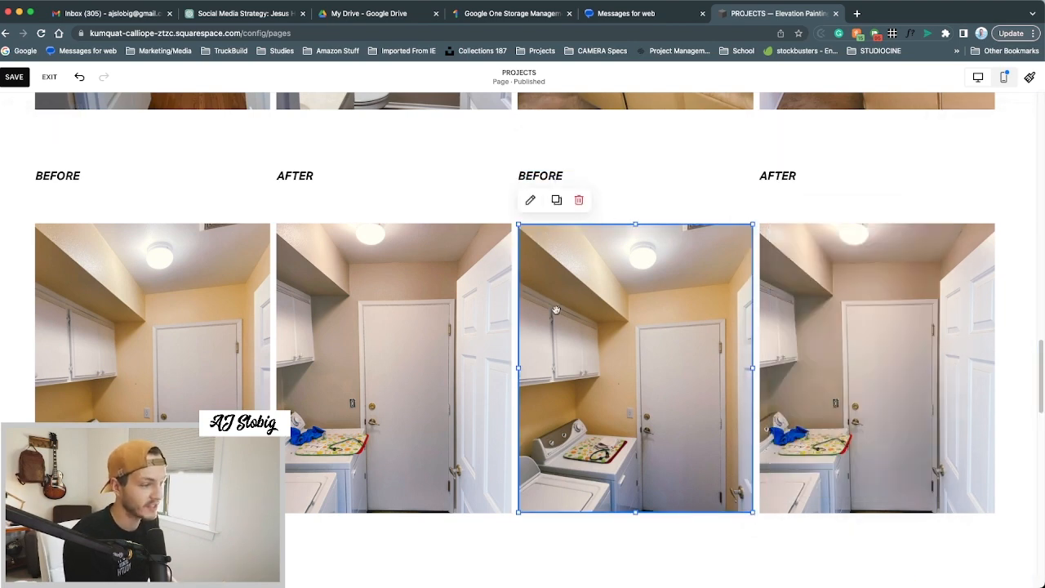
{"action": "left_click", "coordinate": [530, 201]}
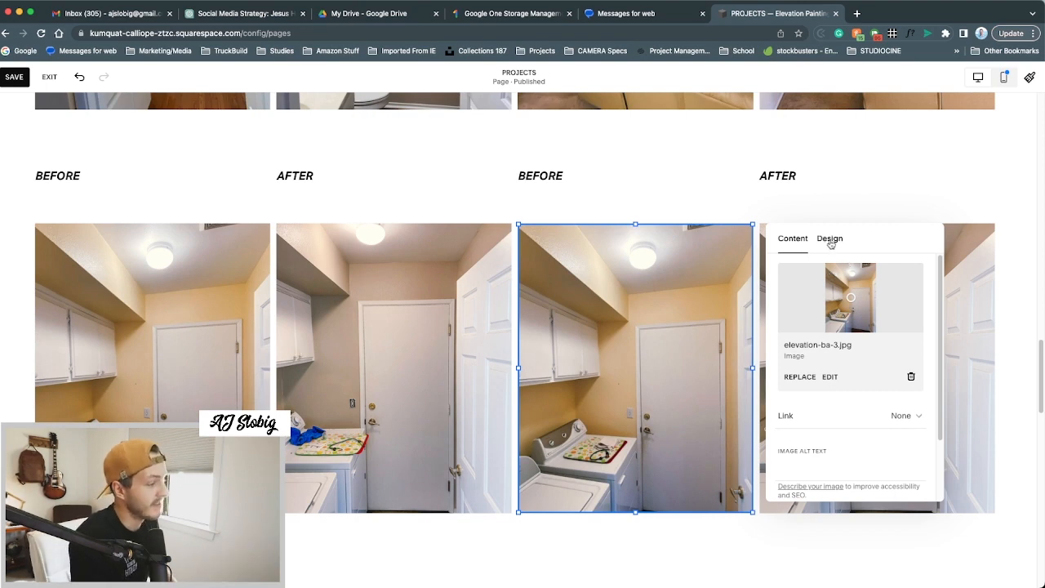
{"action": "scroll", "coordinate": [874, 338], "scroll_direction": "down", "scroll_amount": 3}
{"action": "scroll", "coordinate": [877, 339], "scroll_direction": "up", "scroll_amount": 3}
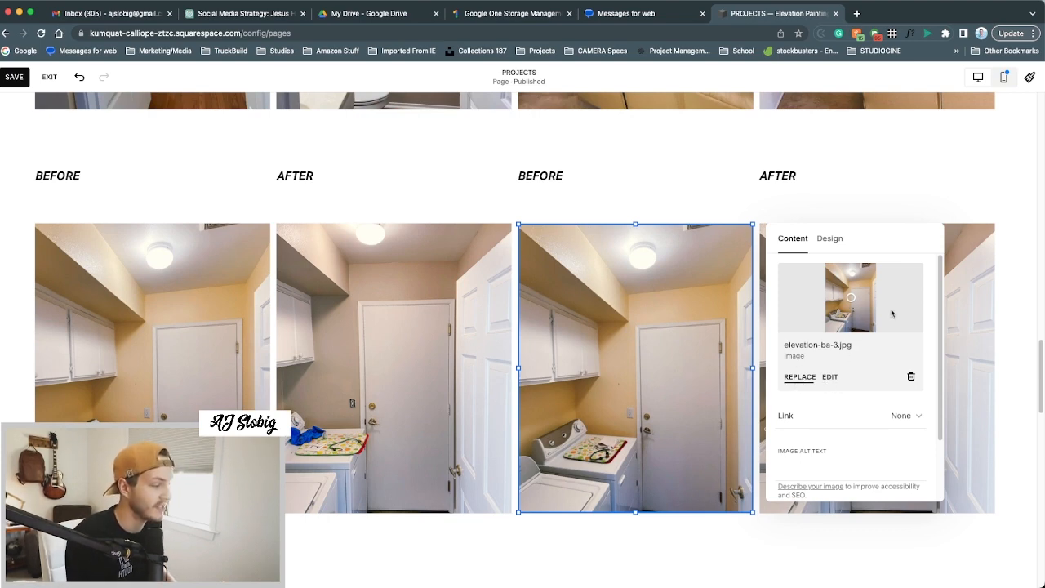
{"action": "mouse_move", "coordinate": [846, 301]}
{"action": "left_mouse_down"}
{"action": "mouse_move", "coordinate": [856, 291]}
{"action": "mouse_move", "coordinate": [852, 300]}
{"action": "left_mouse_up"}
{"action": "left_click", "coordinate": [664, 206]}
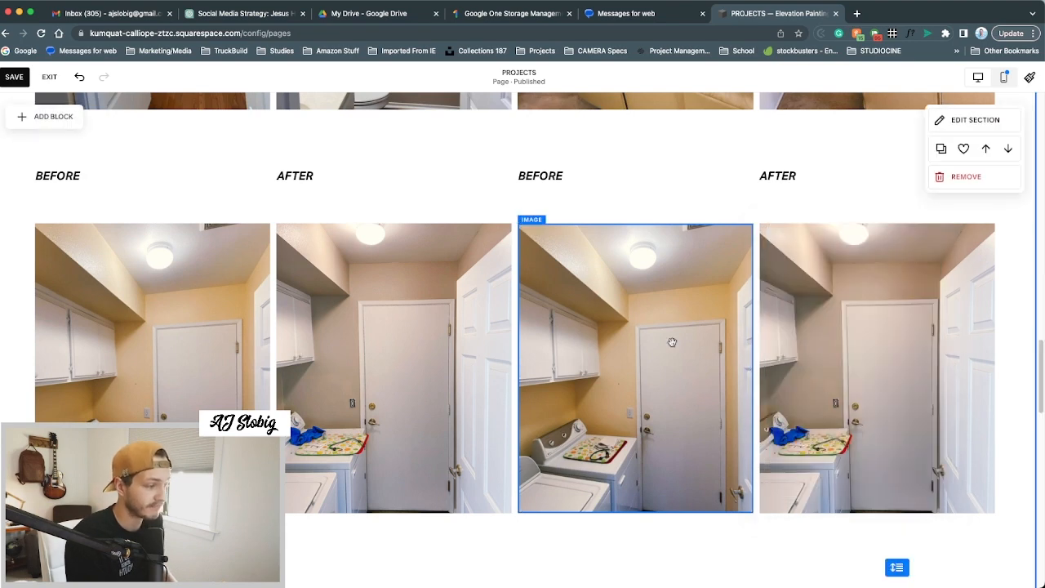
Try moving the third-column photo's focal point down to the image's lower edge, and return it to the centre.
{"action": "left_click", "coordinate": [531, 199]}
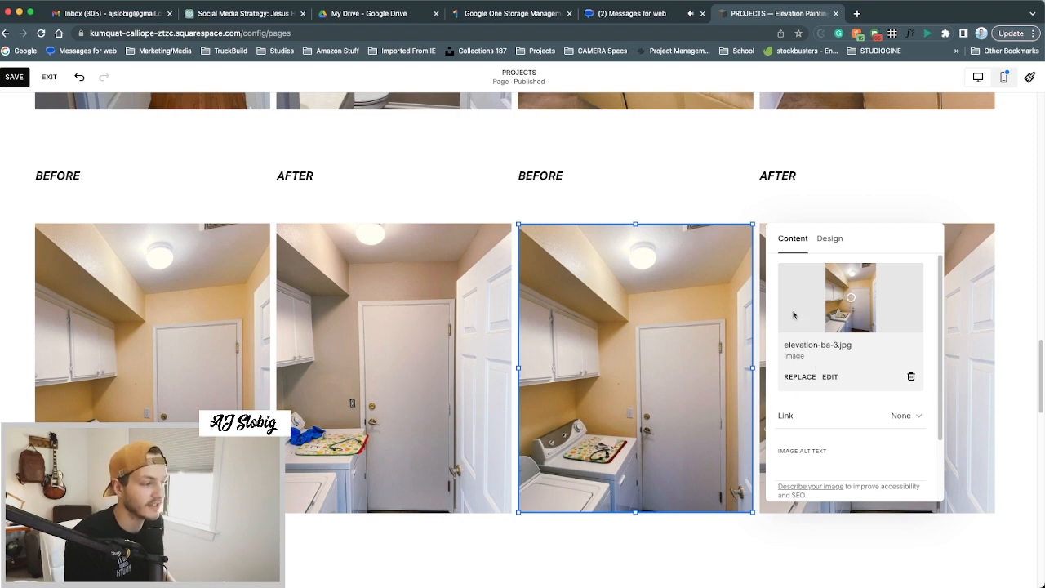
{"action": "scroll", "coordinate": [635, 366], "scroll_direction": "down", "scroll_amount": 2}
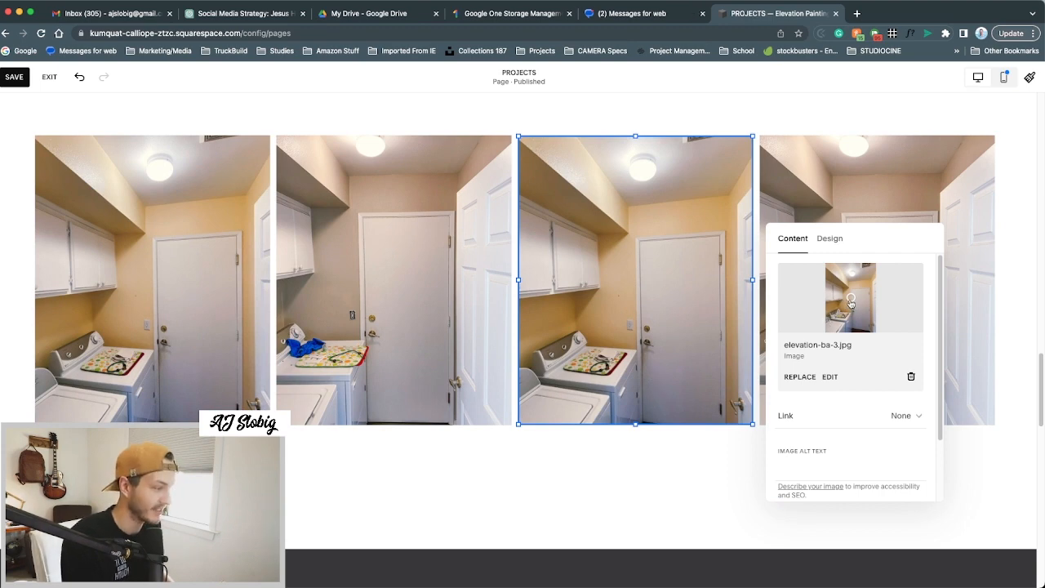
{"action": "left_click_drag", "start_coordinate": [853, 301], "coordinate": [852, 332]}
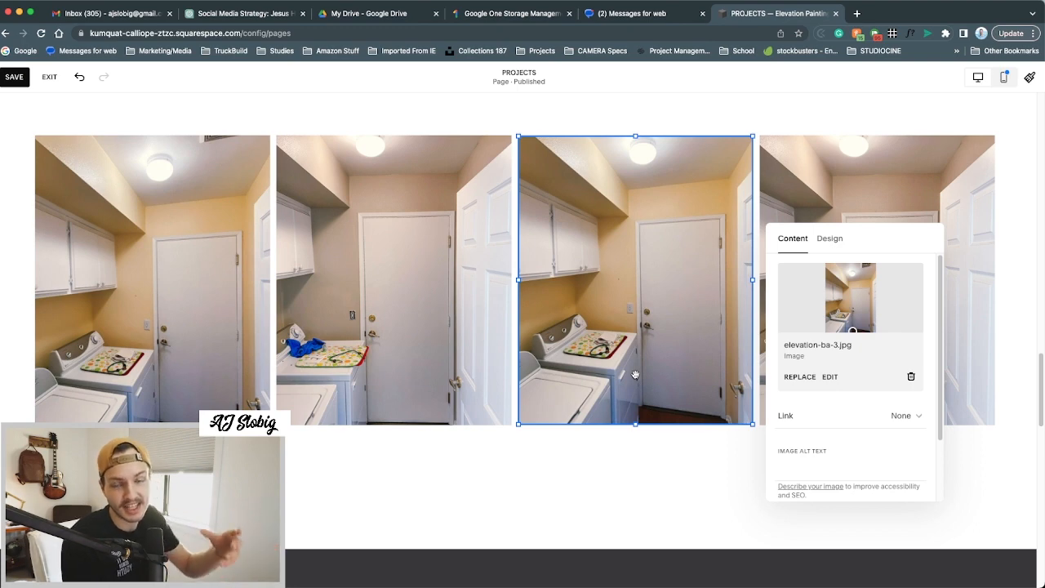
{"action": "left_click", "coordinate": [830, 237]}
{"action": "left_click", "coordinate": [792, 239]}
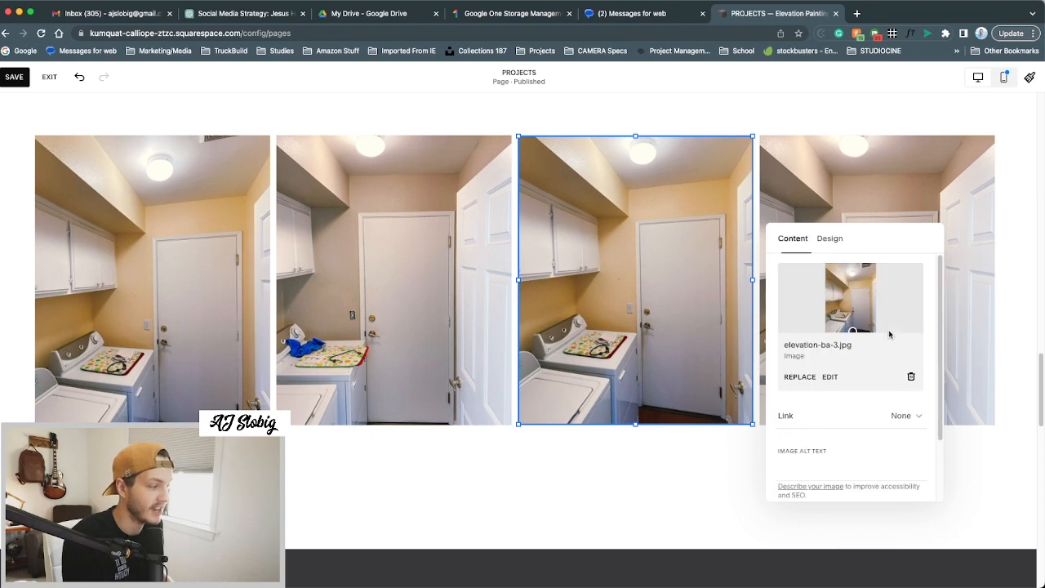
{"action": "left_click_drag", "start_coordinate": [851, 327], "coordinate": [849, 303]}
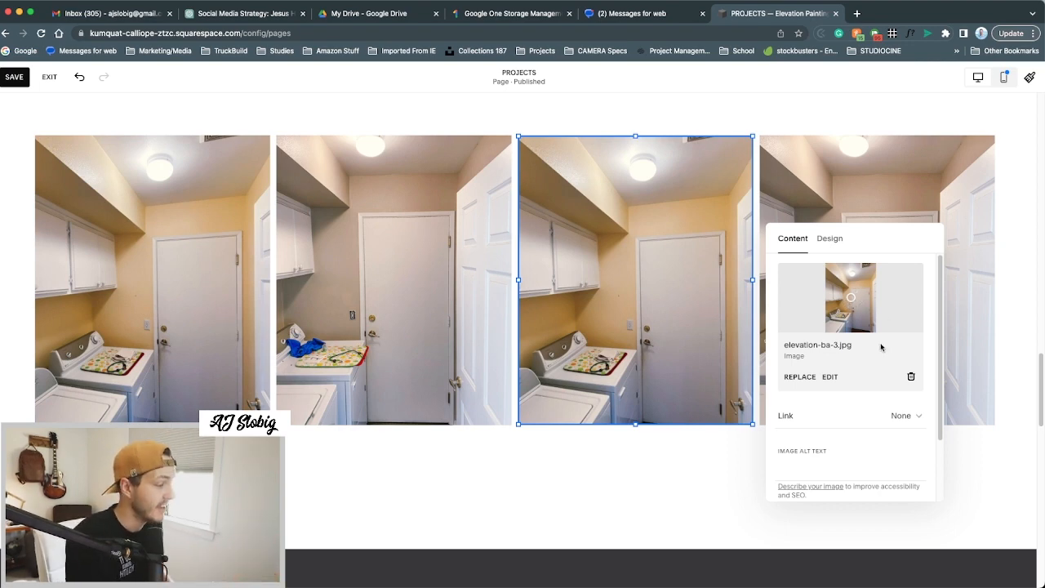
Open the third-column photo for image editing and set brightness to -19, contrast to -5 and saturation to -2.
{"action": "left_click", "coordinate": [829, 377]}
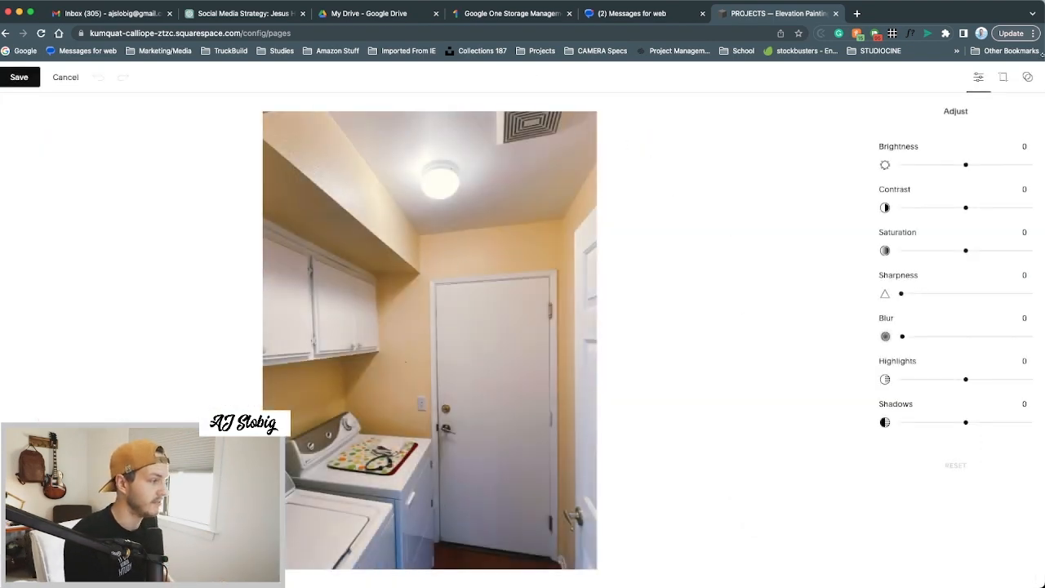
{"action": "left_click", "coordinate": [952, 166]}
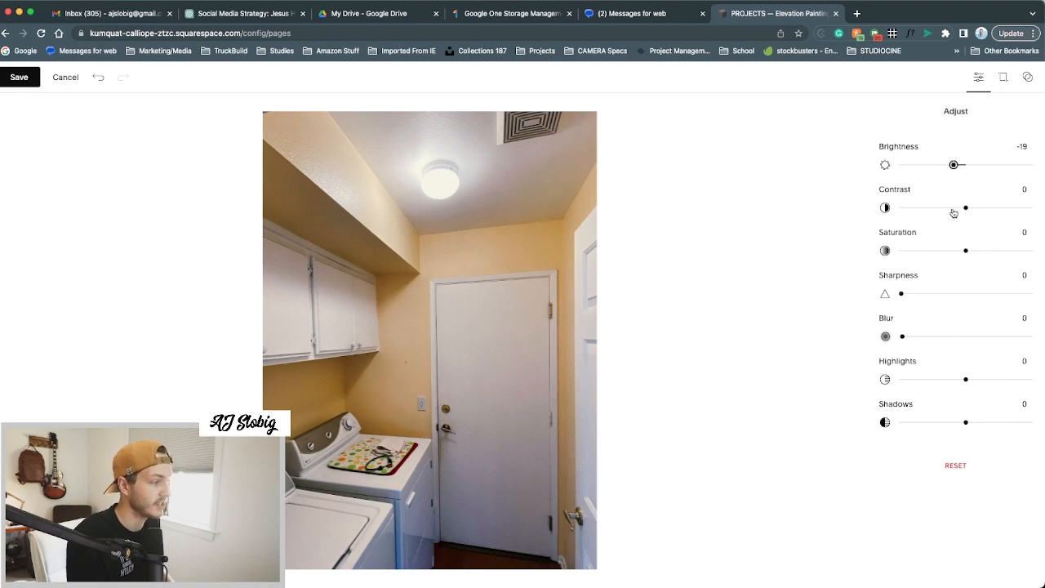
{"action": "left_click", "coordinate": [956, 208]}
{"action": "mouse_move", "coordinate": [966, 251]}
{"action": "left_mouse_down"}
{"action": "mouse_move", "coordinate": [1016, 254]}
{"action": "mouse_move", "coordinate": [964, 262]}
{"action": "left_mouse_up"}
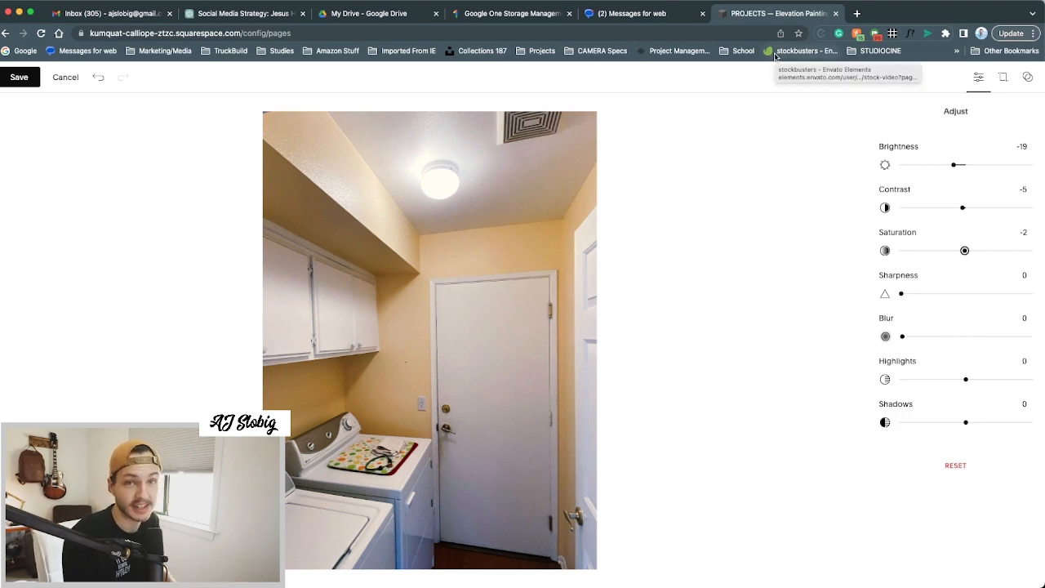
Try flipping the photo horizontally and back, and rotating it through a full turn in -90° increments with the crop tools.
{"action": "left_click", "coordinate": [1001, 77]}
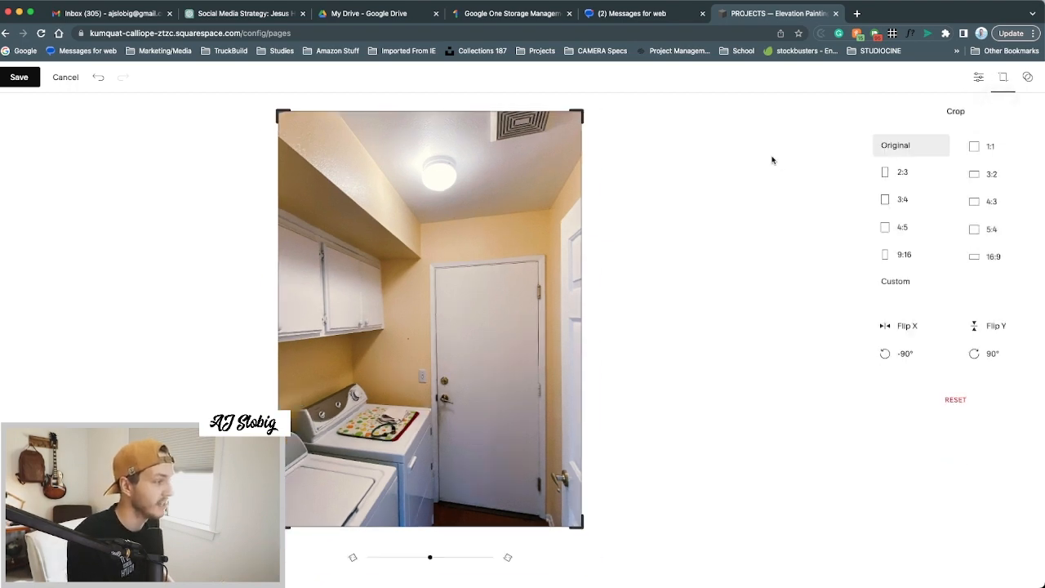
{"action": "left_click", "coordinate": [907, 328]}
{"action": "left_click", "coordinate": [908, 329]}
{"action": "left_click", "coordinate": [906, 354]}
{"action": "left_click", "coordinate": [906, 354]}
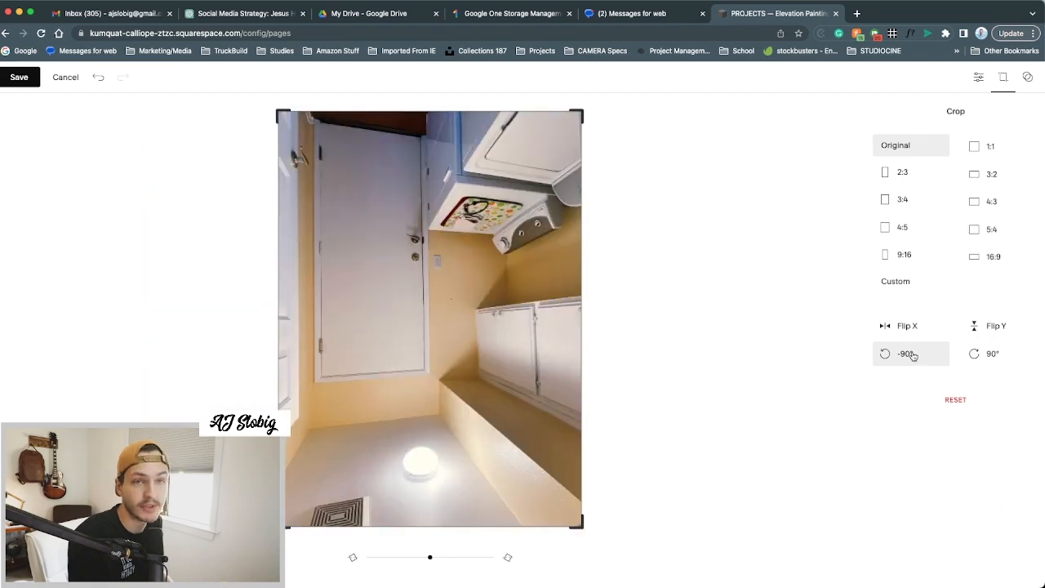
{"action": "left_click", "coordinate": [903, 354]}
{"action": "left_click", "coordinate": [902, 353]}
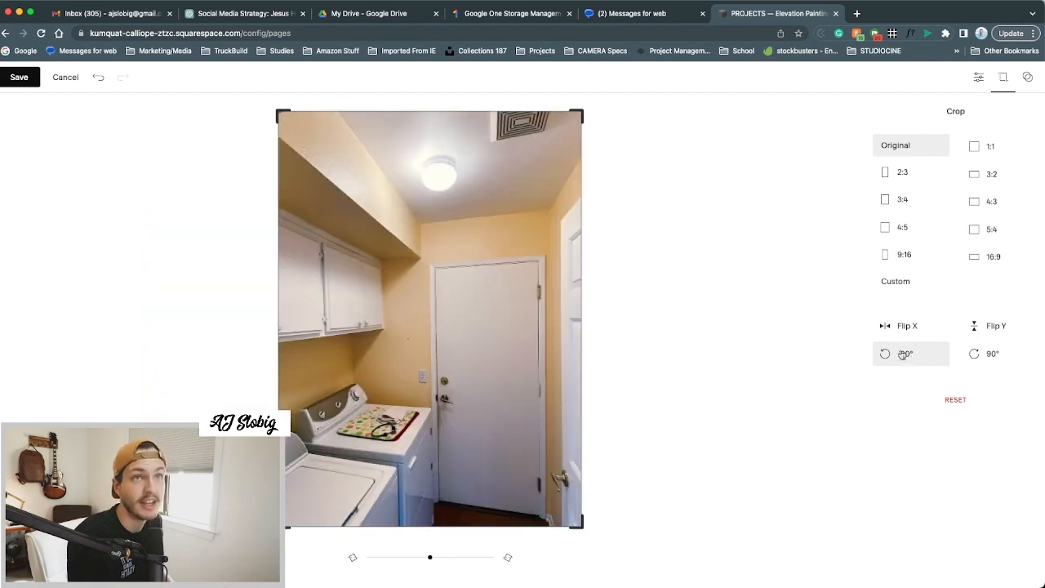
{"action": "left_click", "coordinate": [1011, 78]}
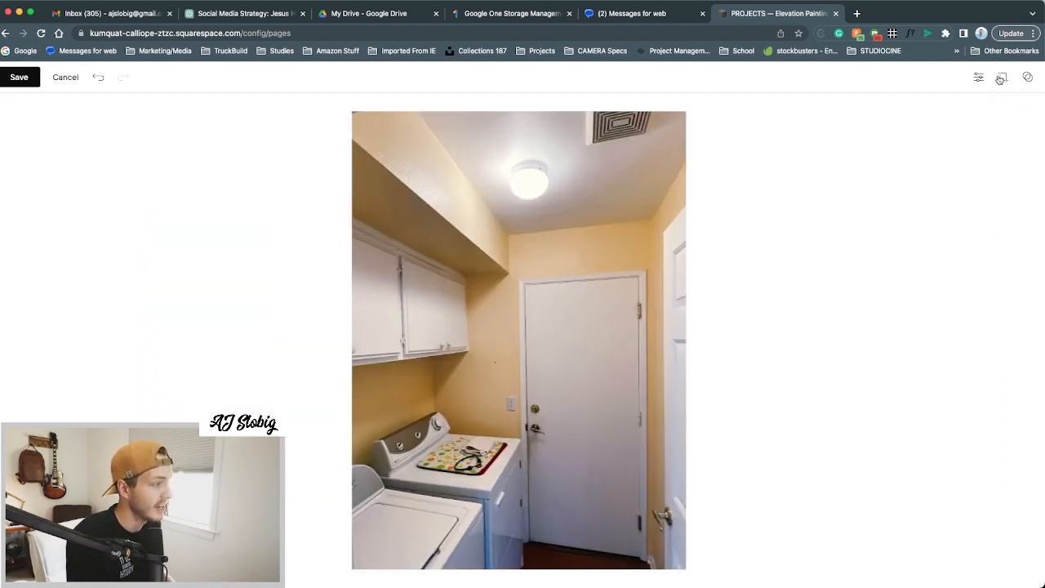
{"action": "left_click", "coordinate": [1002, 78]}
{"action": "left_click", "coordinate": [1003, 78]}
Try the Voyager, Apollo and Cassini filters on the photo, and restore the unfiltered version.
{"action": "left_click", "coordinate": [1028, 77]}
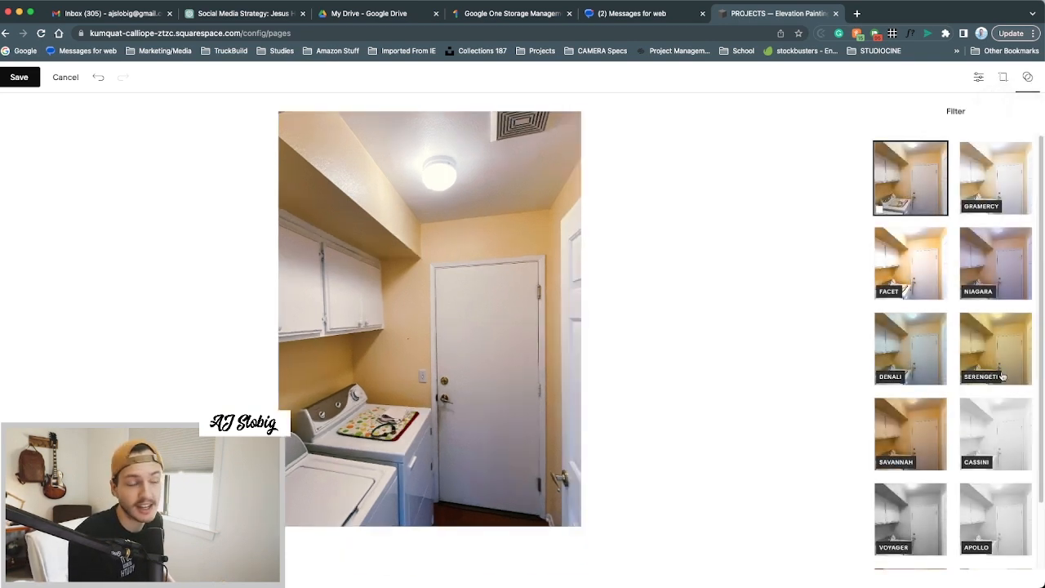
{"action": "scroll", "coordinate": [963, 514], "scroll_direction": "down", "scroll_amount": 2}
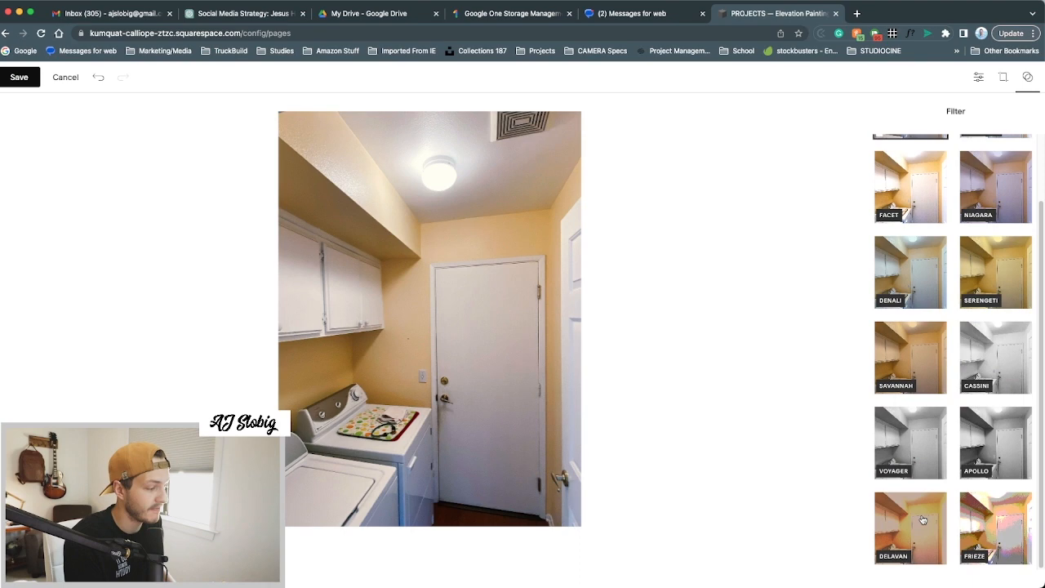
{"action": "left_click", "coordinate": [914, 460]}
{"action": "left_click", "coordinate": [980, 443]}
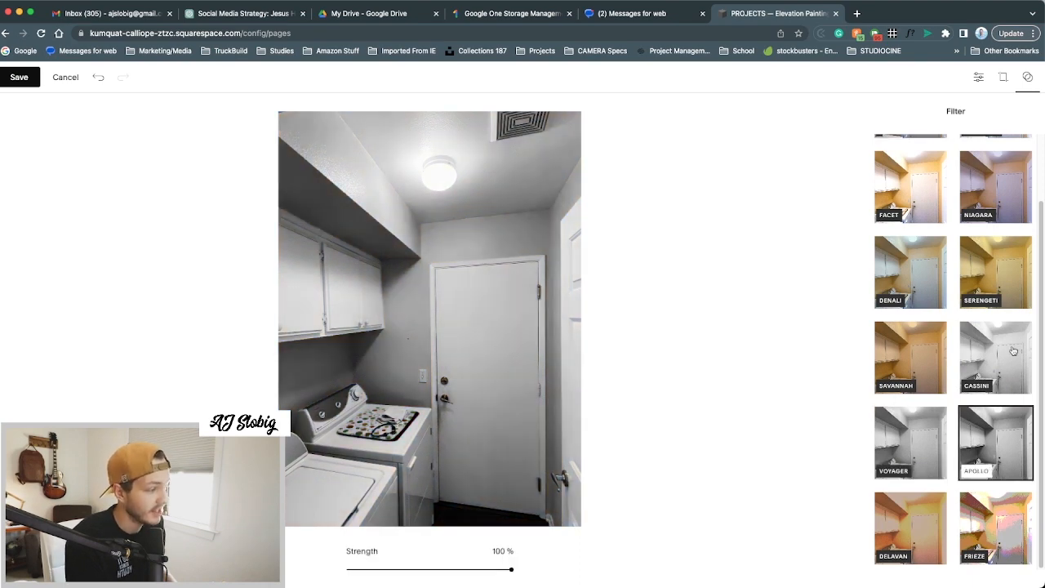
{"action": "left_click", "coordinate": [1011, 355]}
{"action": "left_click", "coordinate": [921, 459]}
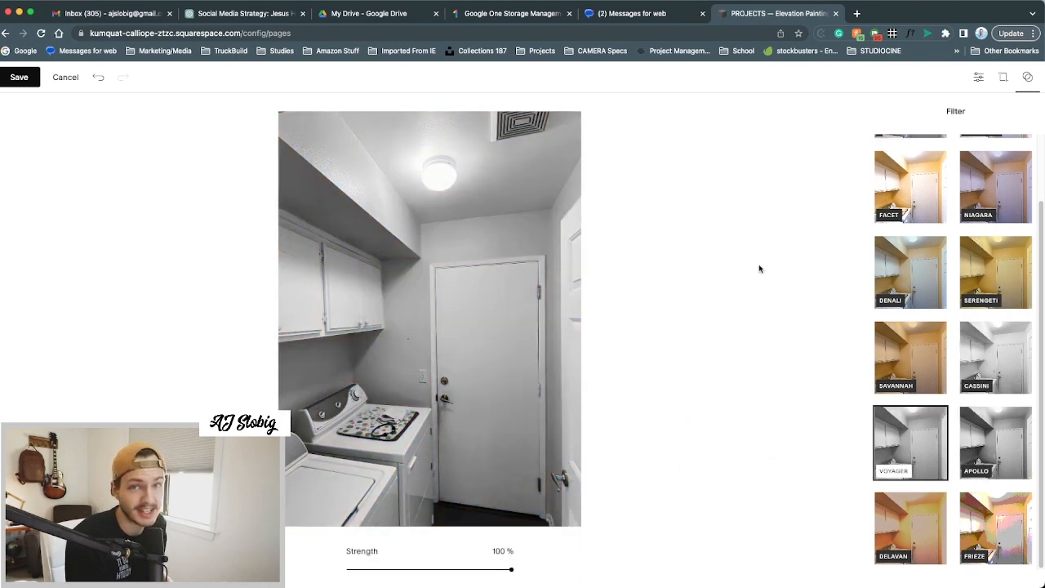
{"action": "scroll", "coordinate": [923, 172], "scroll_direction": "up", "scroll_amount": 2}
{"action": "left_click", "coordinate": [921, 179]}
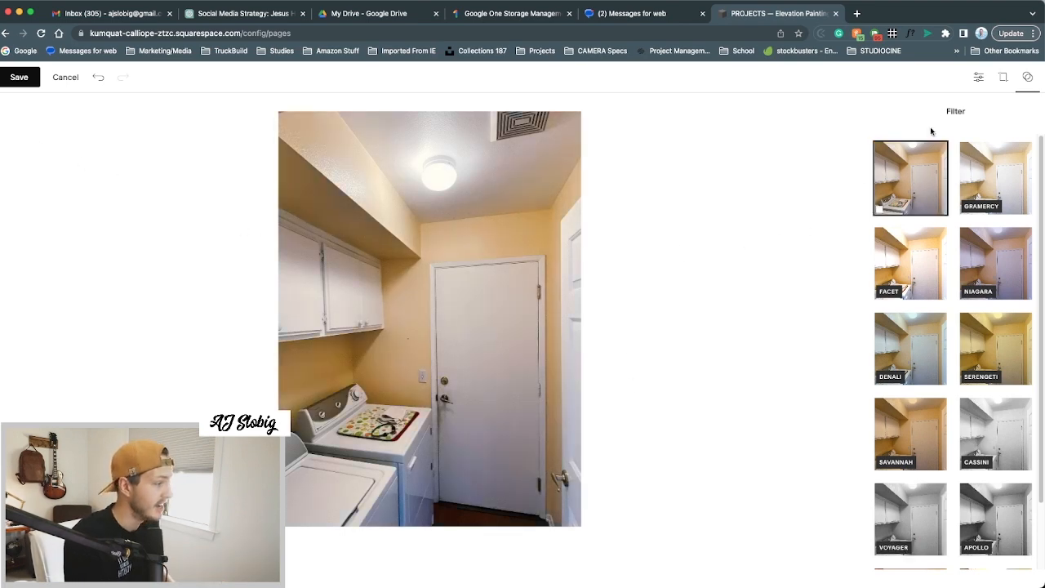
Return to the photo's adjustment settings, try saving the edits, and leave the image editor discarding the changes.
{"action": "left_click", "coordinate": [981, 75]}
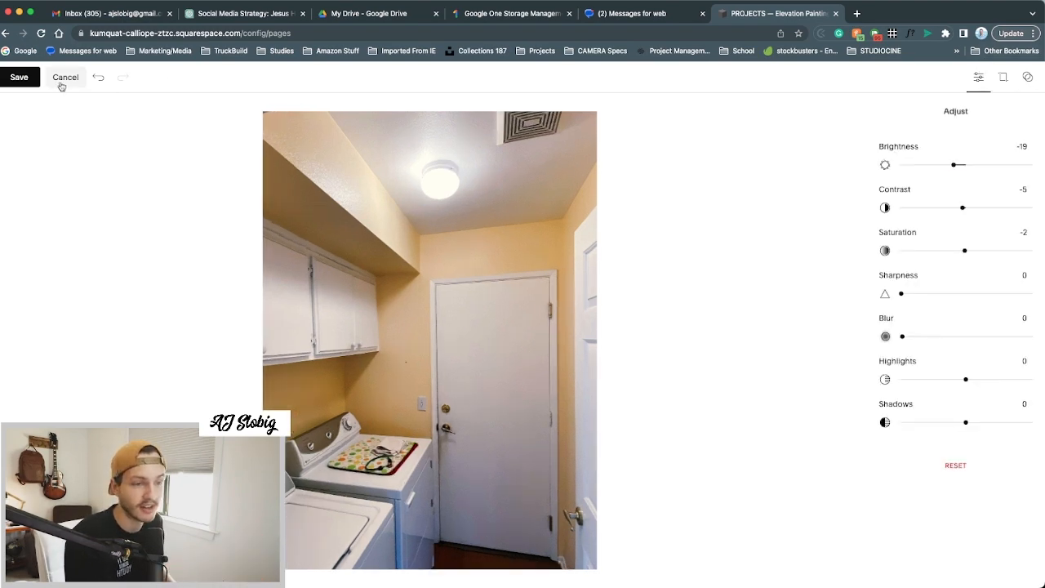
{"action": "left_click", "coordinate": [21, 78]}
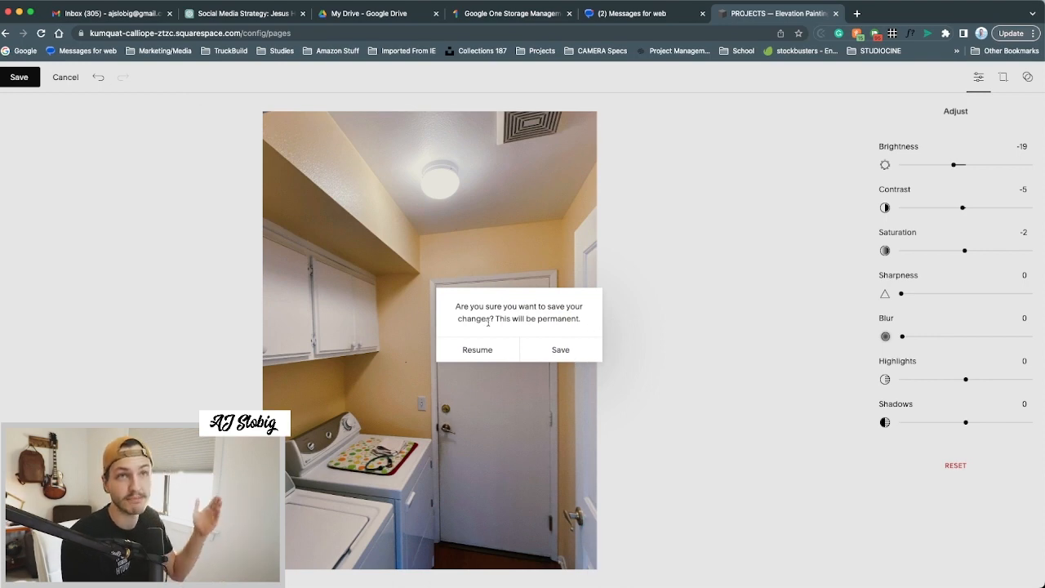
{"action": "left_click", "coordinate": [477, 349]}
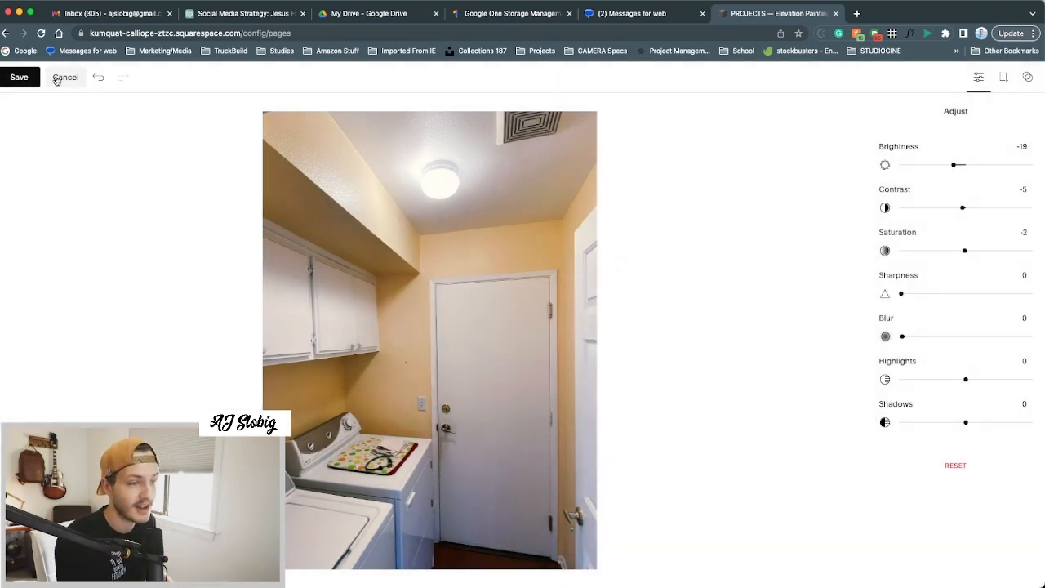
{"action": "left_click", "coordinate": [66, 77]}
{"action": "left_click", "coordinate": [561, 350]}
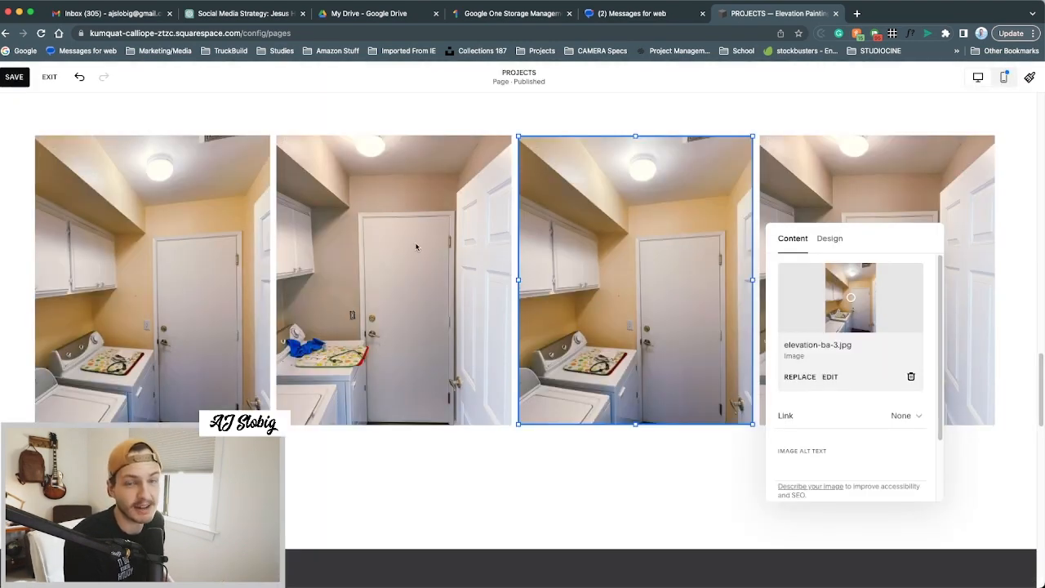
Reopen the third-column photo's settings, check the replacement sources, and remove the image from its block.
{"action": "left_click", "coordinate": [635, 471]}
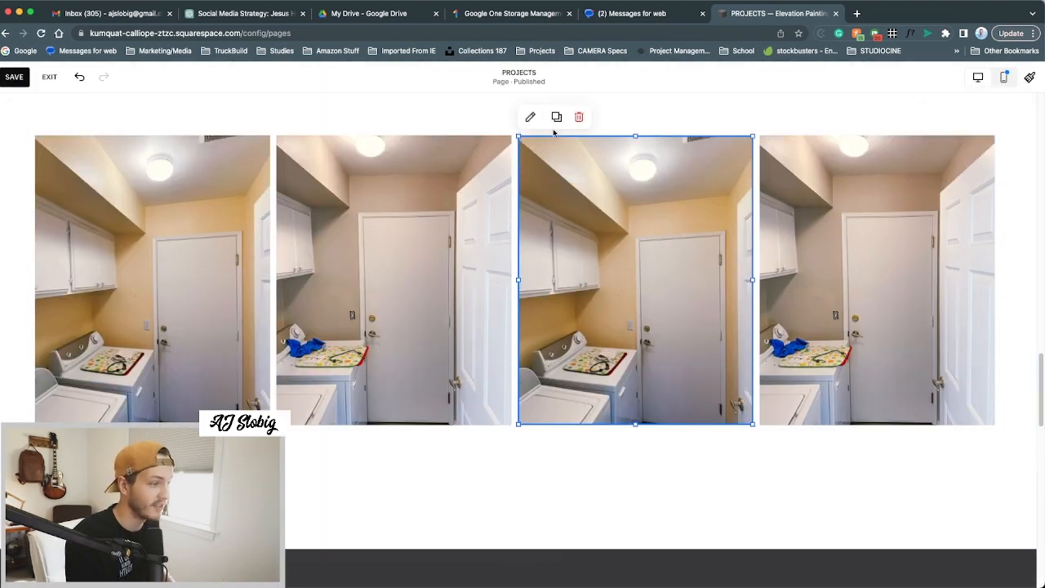
{"action": "left_click", "coordinate": [533, 118]}
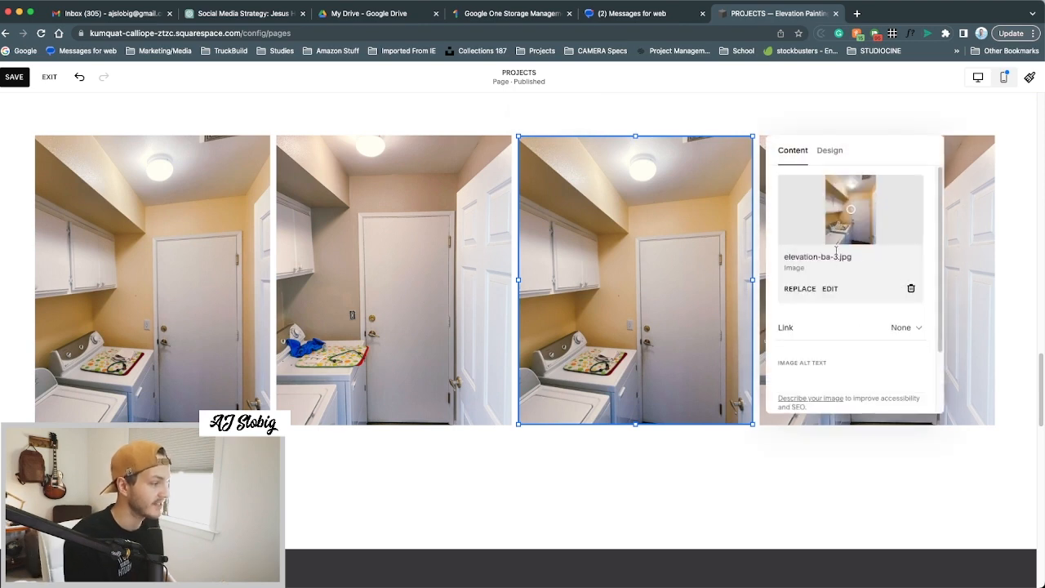
{"action": "left_click", "coordinate": [801, 290]}
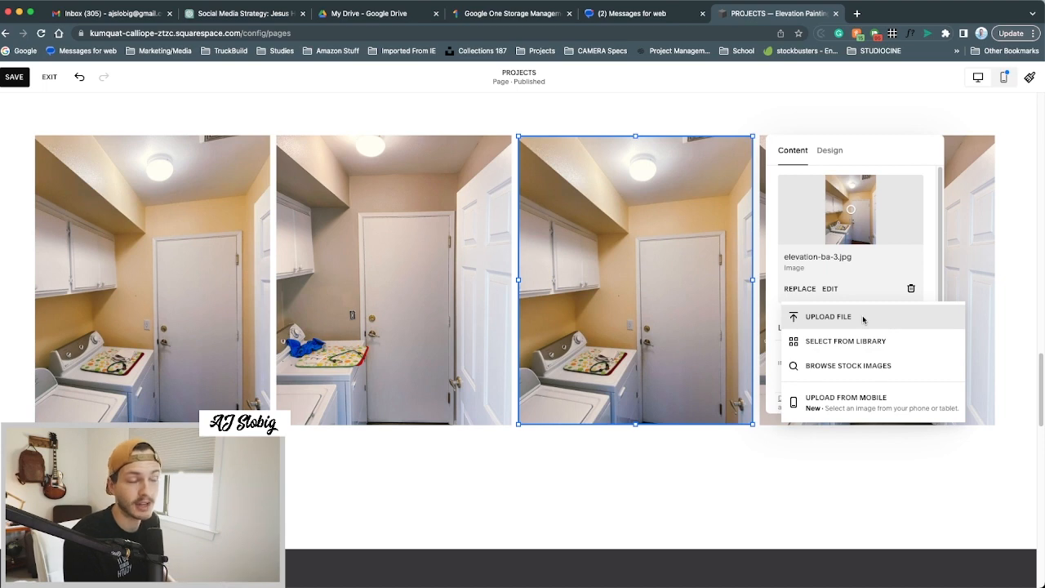
{"action": "left_click", "coordinate": [916, 288]}
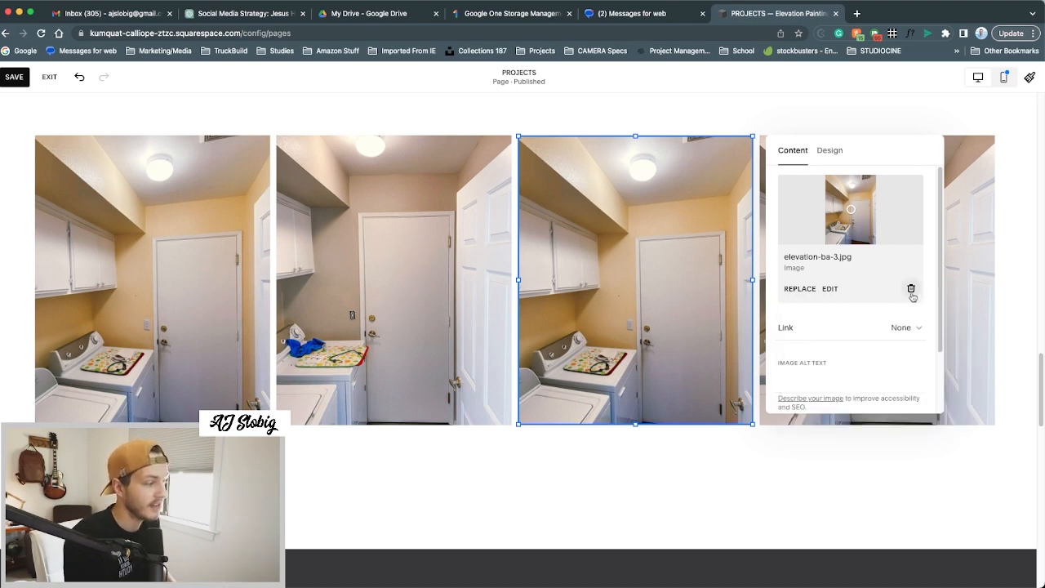
{"action": "left_click", "coordinate": [911, 290]}
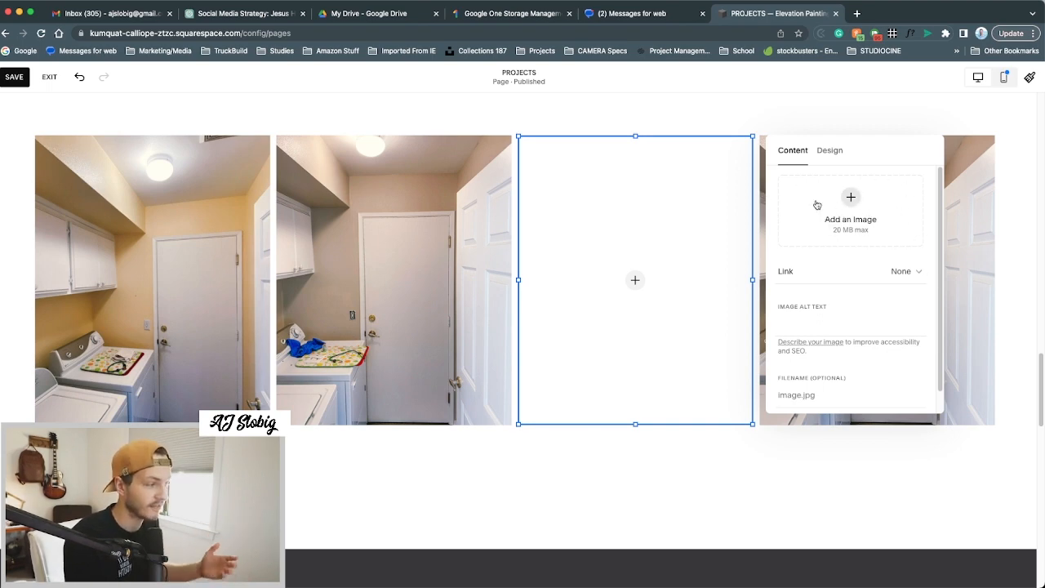
Browse the Downloads folder for an image file to upload, and close the file chooser without picking one.
{"action": "left_click", "coordinate": [867, 212]}
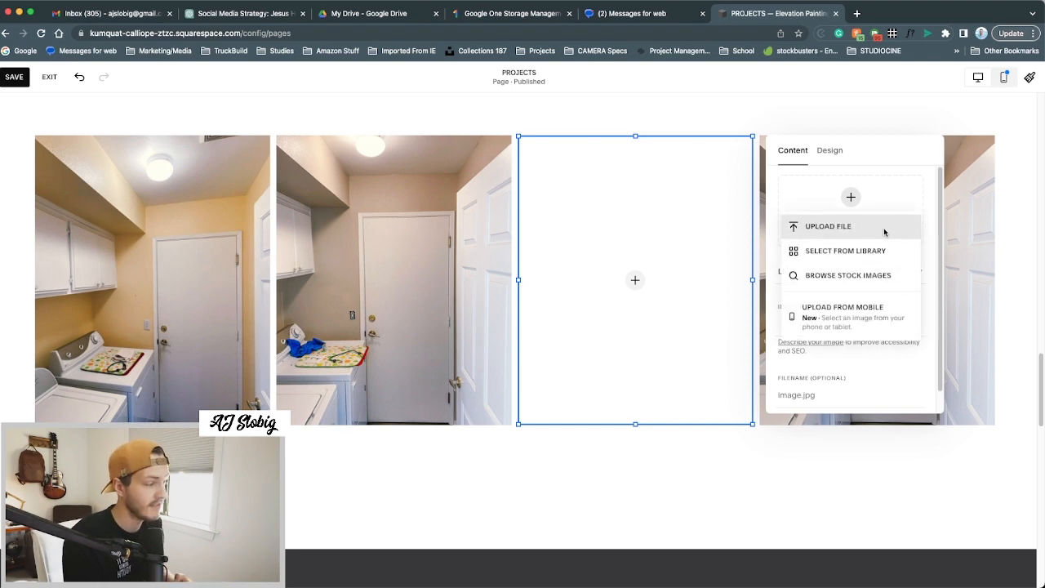
{"action": "left_click", "coordinate": [884, 232]}
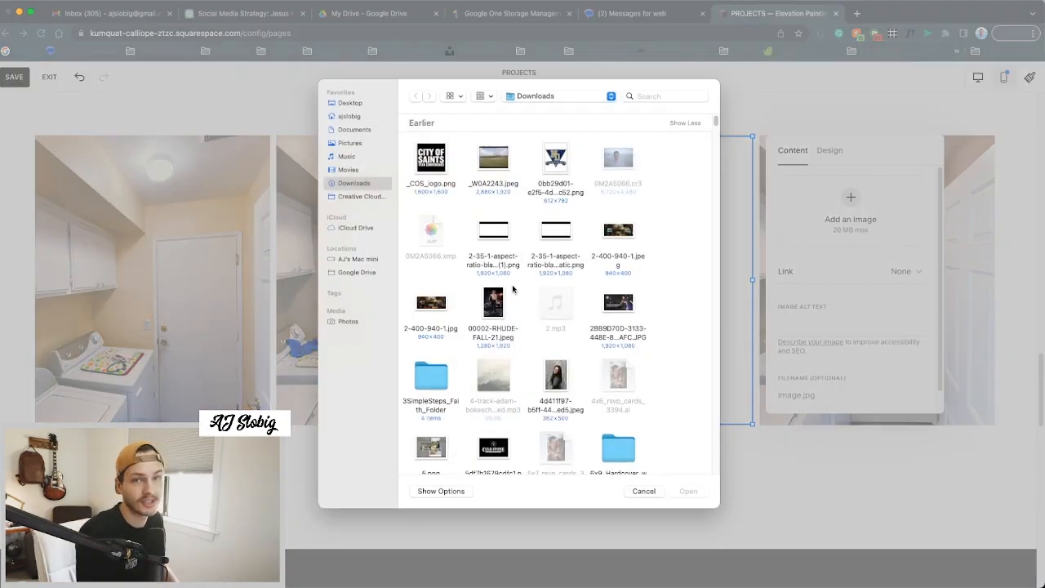
{"action": "scroll", "coordinate": [512, 288], "scroll_direction": "down", "scroll_amount": 5}
{"action": "scroll", "coordinate": [466, 152], "scroll_direction": "up", "scroll_amount": 5}
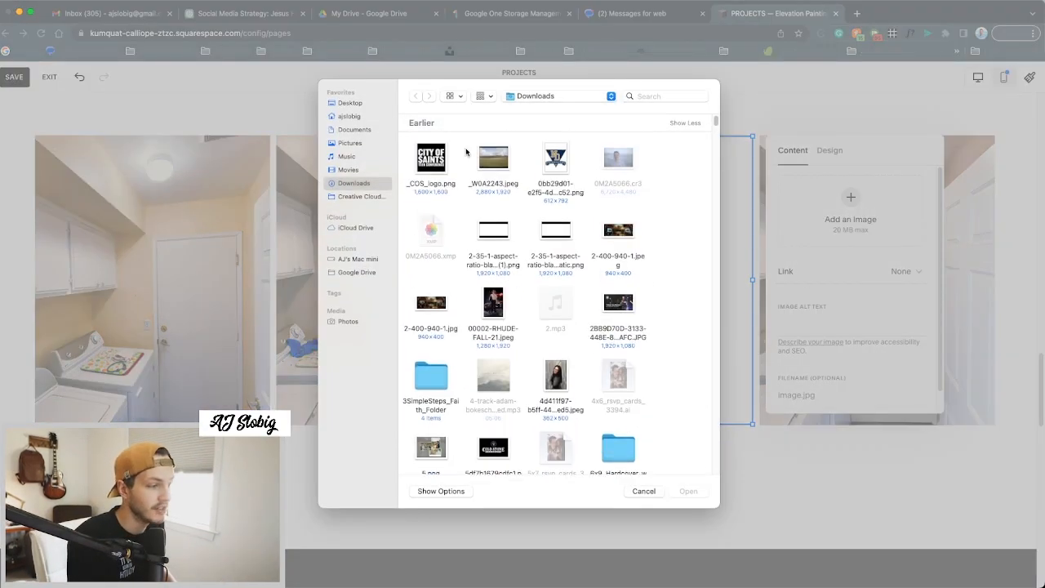
{"action": "scroll", "coordinate": [466, 152], "scroll_direction": "up", "scroll_amount": 5}
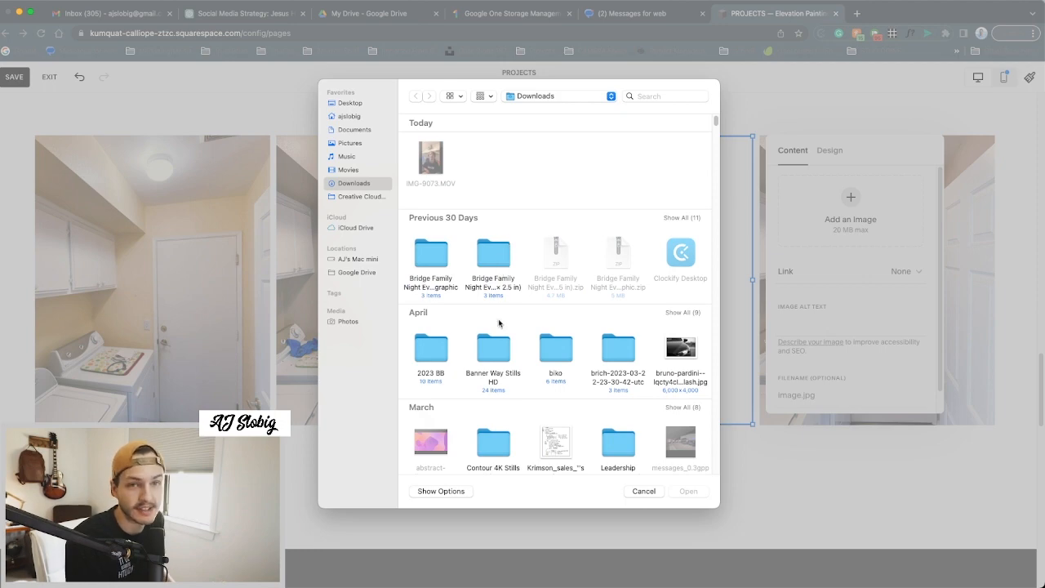
{"action": "scroll", "coordinate": [558, 227], "scroll_direction": "down", "scroll_amount": 10}
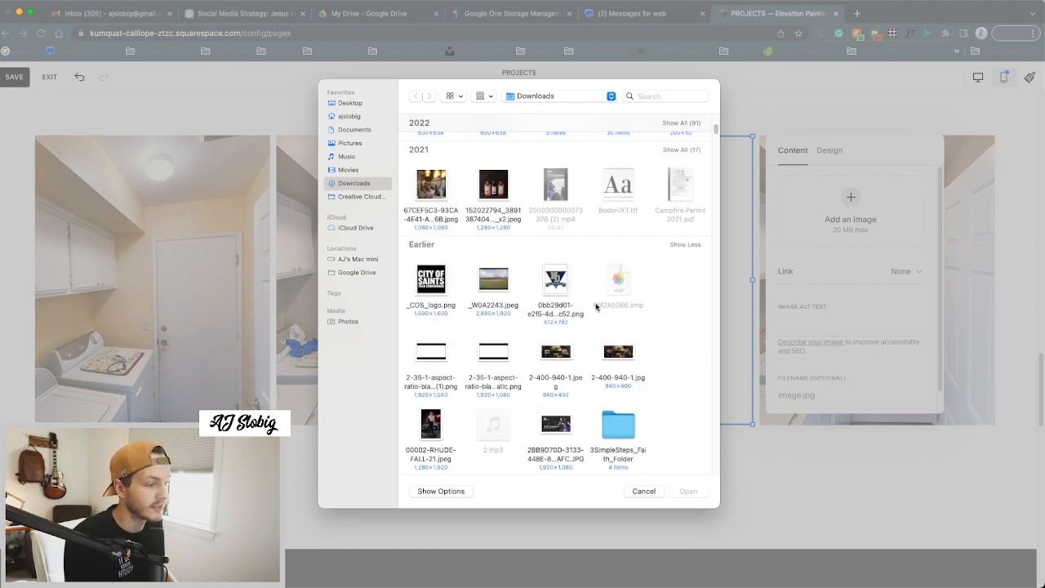
{"action": "left_click", "coordinate": [642, 492]}
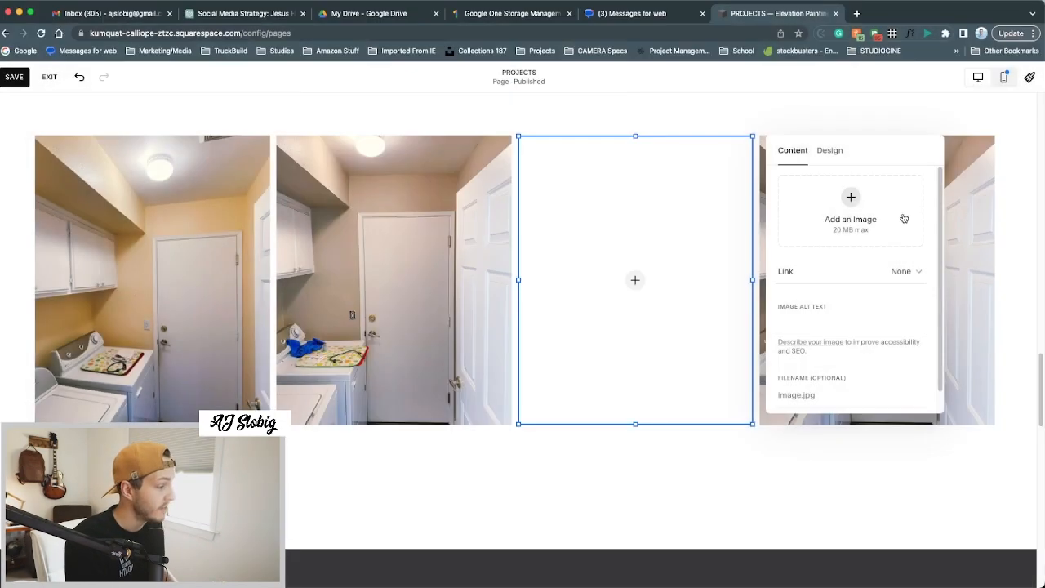
Browse the site's image library for the empty third-column block and select the first Elevation B&A-38.jpg photo.
{"action": "left_click", "coordinate": [859, 200]}
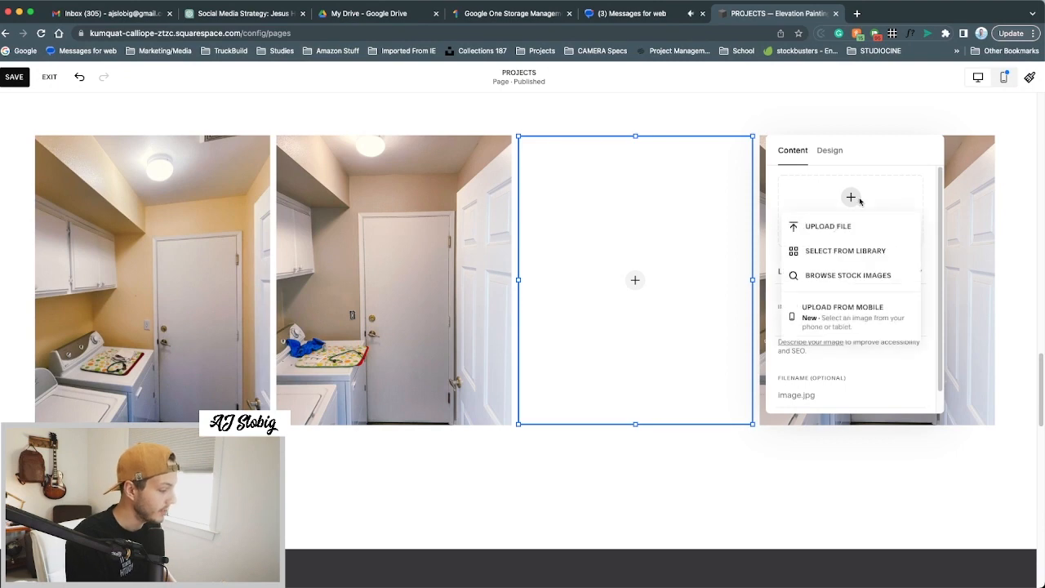
{"action": "left_click", "coordinate": [893, 251]}
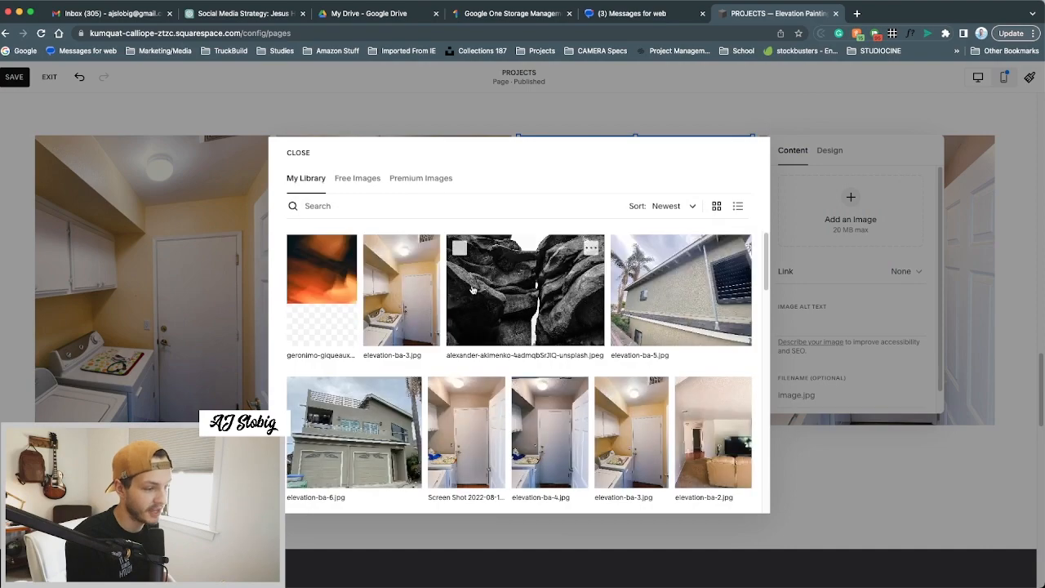
{"action": "scroll", "coordinate": [561, 260], "scroll_direction": "down", "scroll_amount": 5}
{"action": "scroll", "coordinate": [562, 260], "scroll_direction": "up", "scroll_amount": 5}
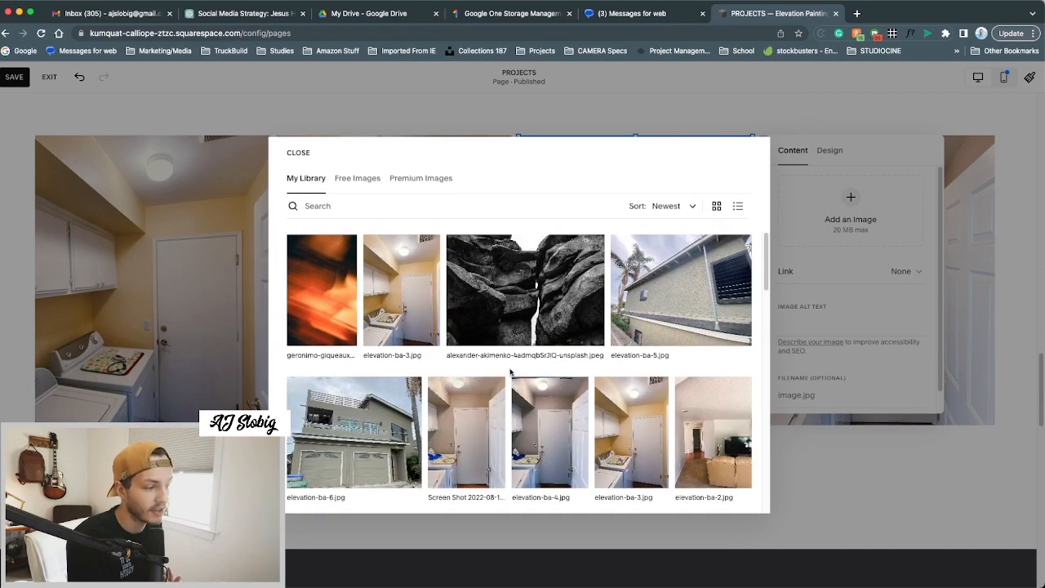
{"action": "scroll", "coordinate": [444, 320], "scroll_direction": "down", "scroll_amount": 3}
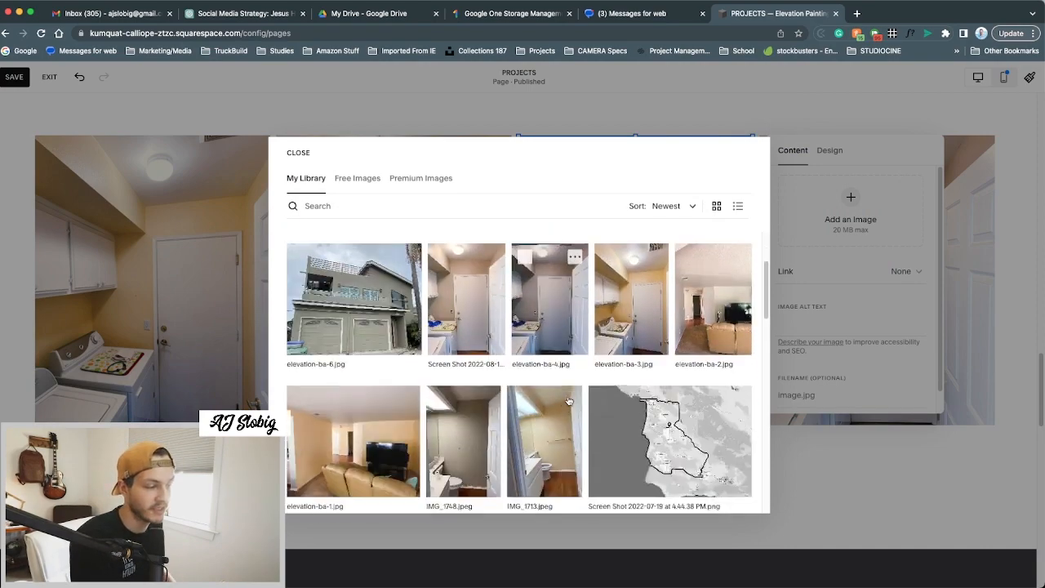
{"action": "scroll", "coordinate": [350, 379], "scroll_direction": "up", "scroll_amount": 3}
{"action": "scroll", "coordinate": [349, 380], "scroll_direction": "down", "scroll_amount": 6}
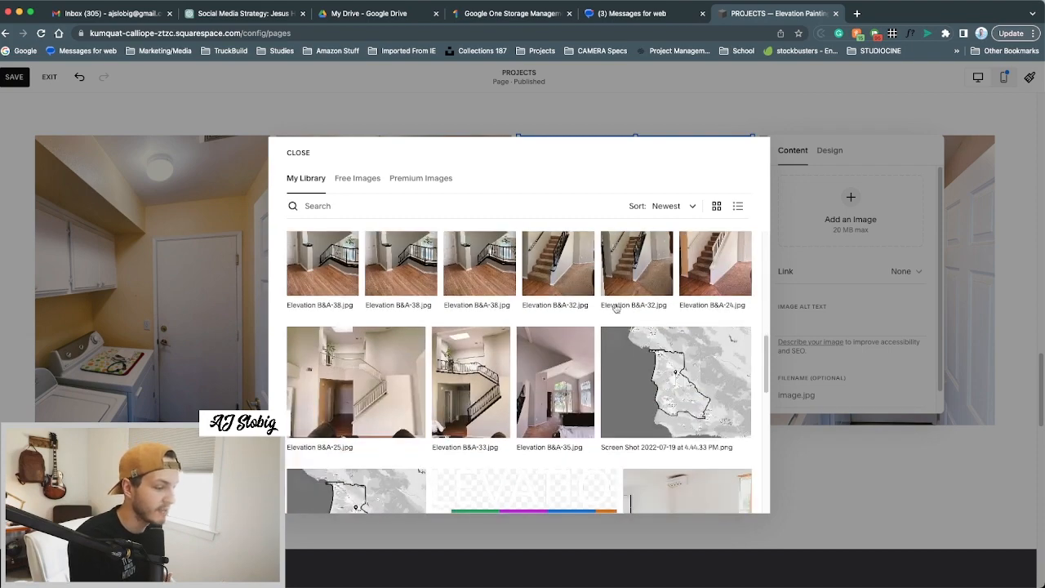
{"action": "left_click", "coordinate": [312, 393]}
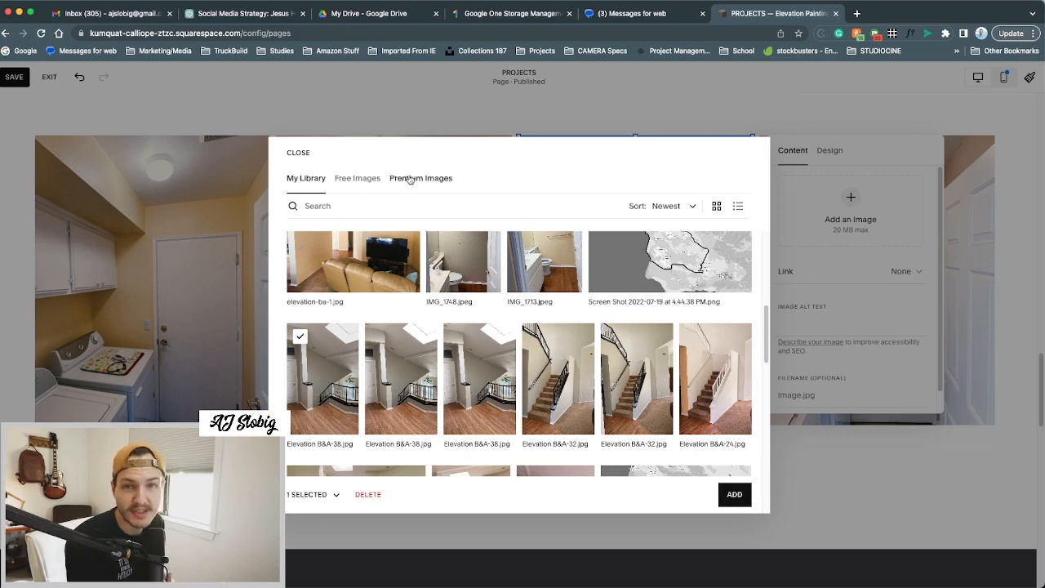
Search the free stock images for "painter" and look at the premium image collection.
{"action": "left_click", "coordinate": [357, 177]}
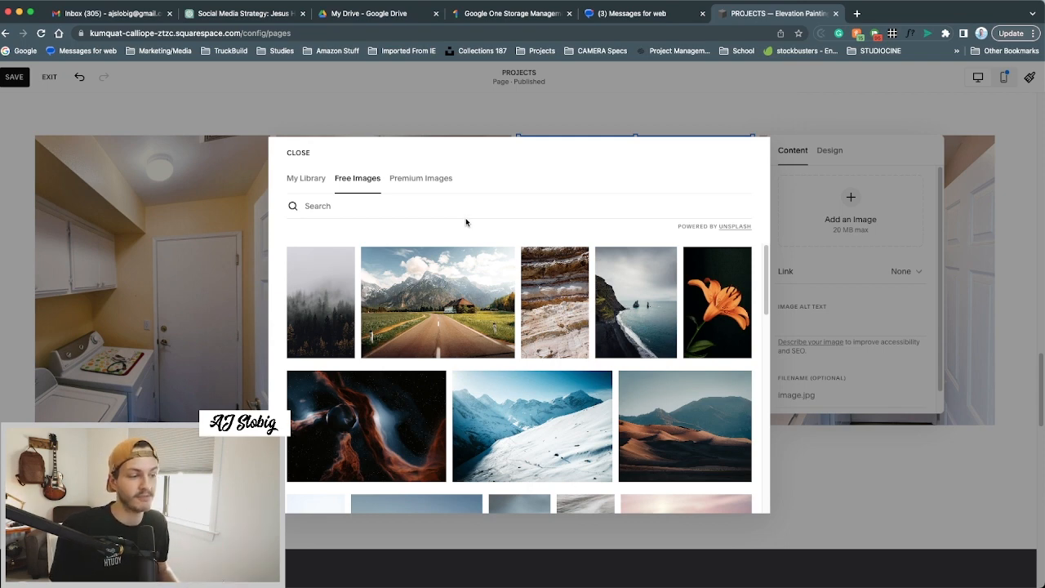
{"action": "left_click", "coordinate": [388, 200]}
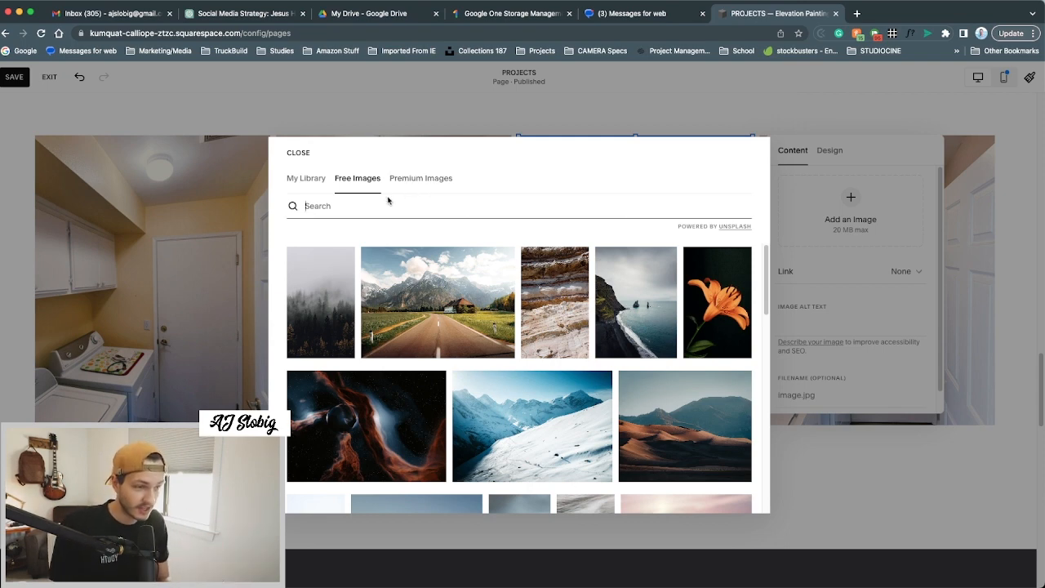
{"action": "type", "text": "painter"}
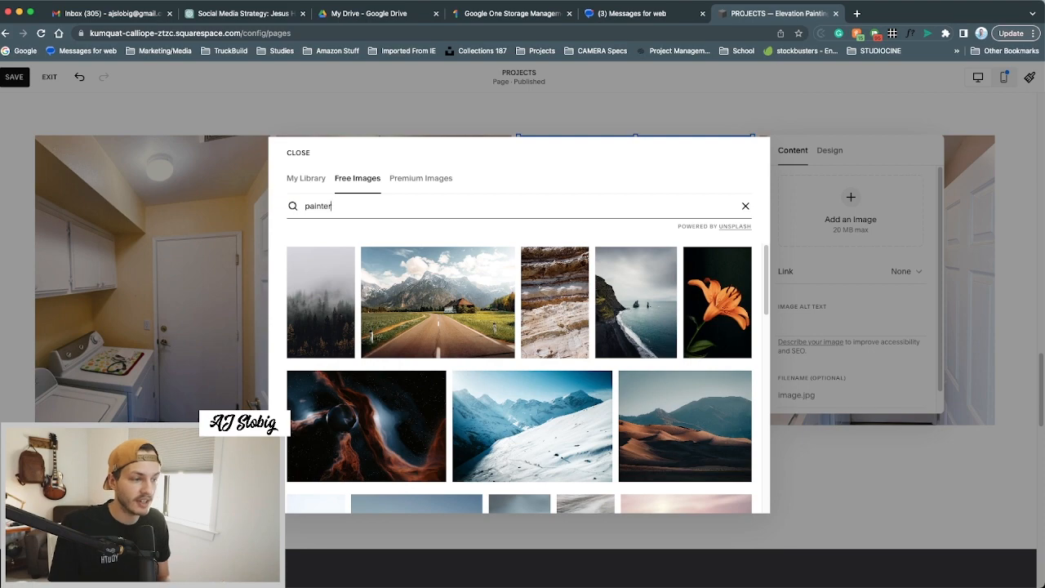
{"action": "scroll", "coordinate": [637, 386], "scroll_direction": "down", "scroll_amount": 3}
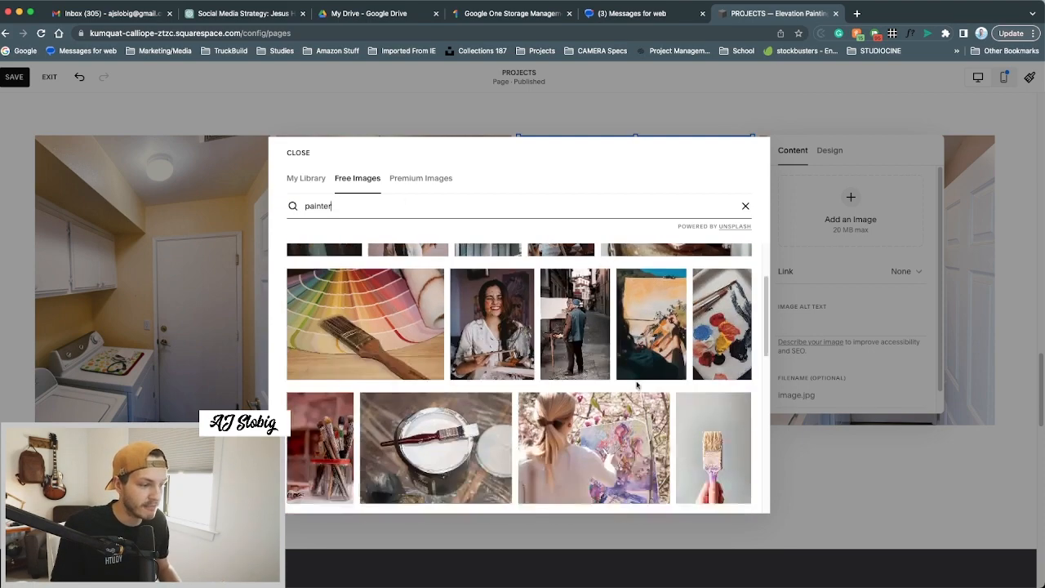
{"action": "scroll", "coordinate": [637, 385], "scroll_direction": "down", "scroll_amount": 4}
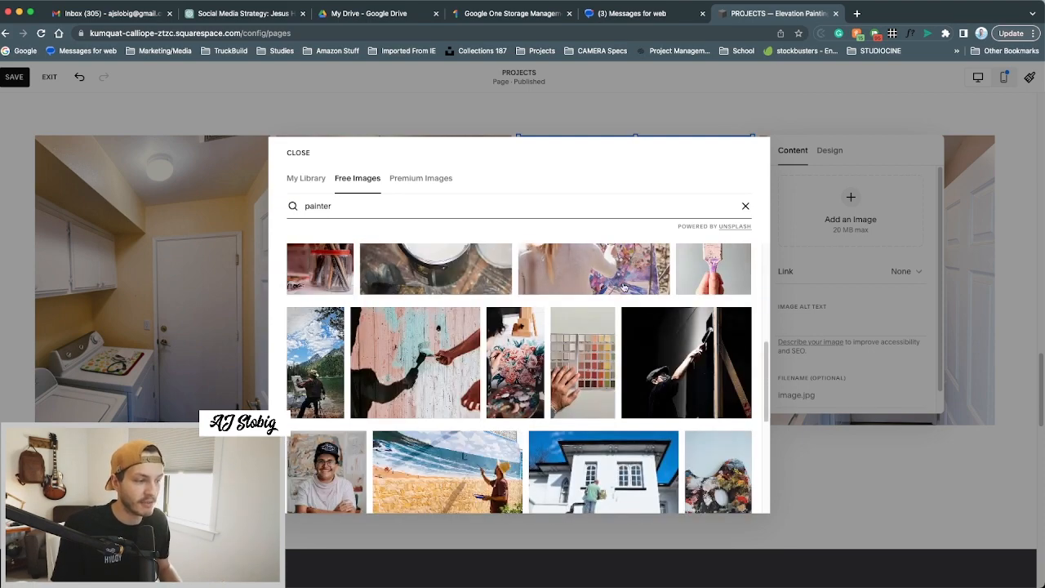
{"action": "left_click", "coordinate": [415, 184]}
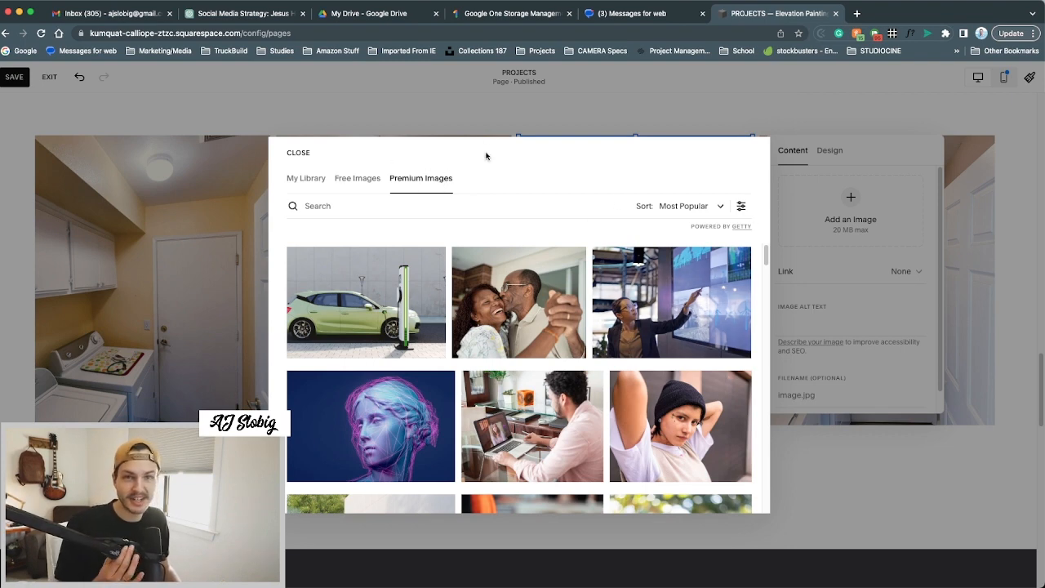
{"action": "left_click", "coordinate": [361, 184]}
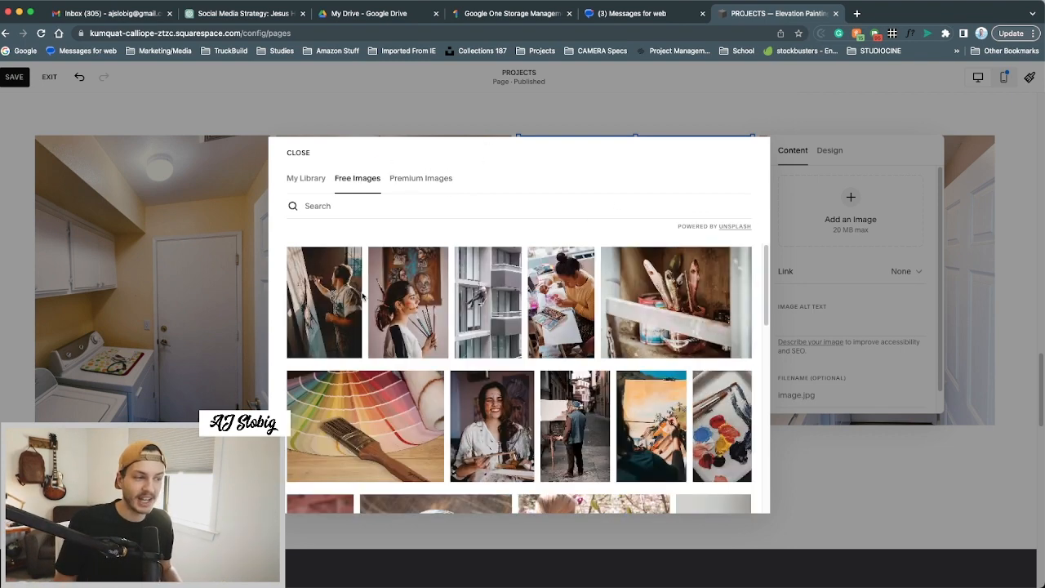
Add the newest elevation-ba-3.jpg from the site's image library to the empty third-column image block.
{"action": "left_click", "coordinate": [319, 180]}
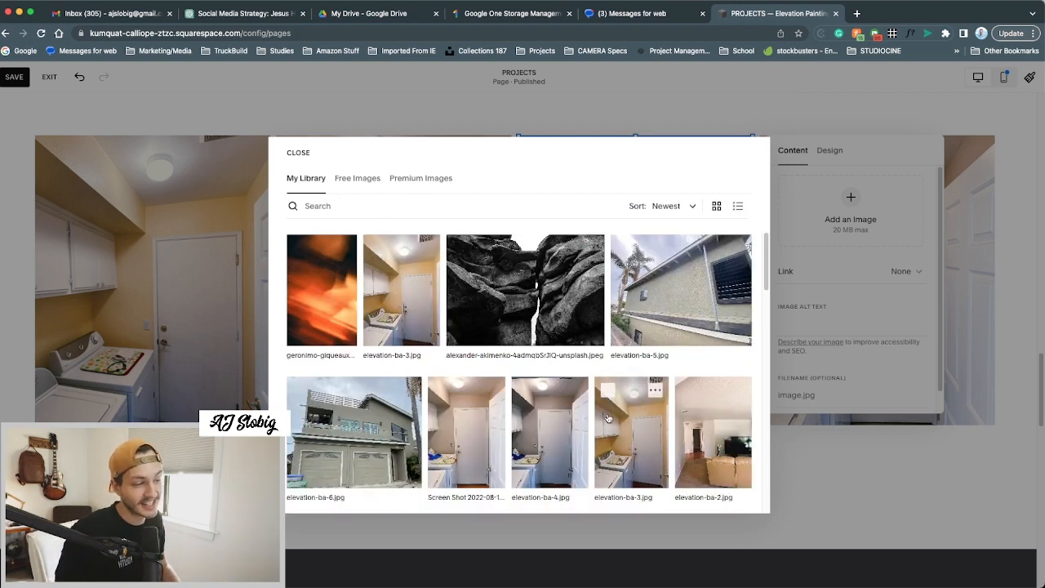
{"action": "left_click", "coordinate": [374, 246]}
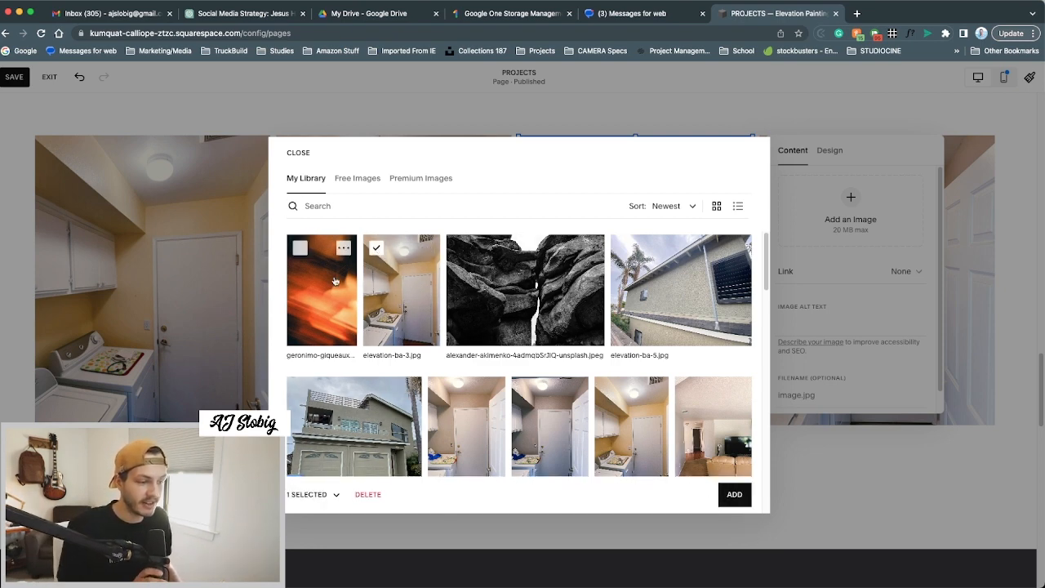
{"action": "left_click", "coordinate": [736, 496]}
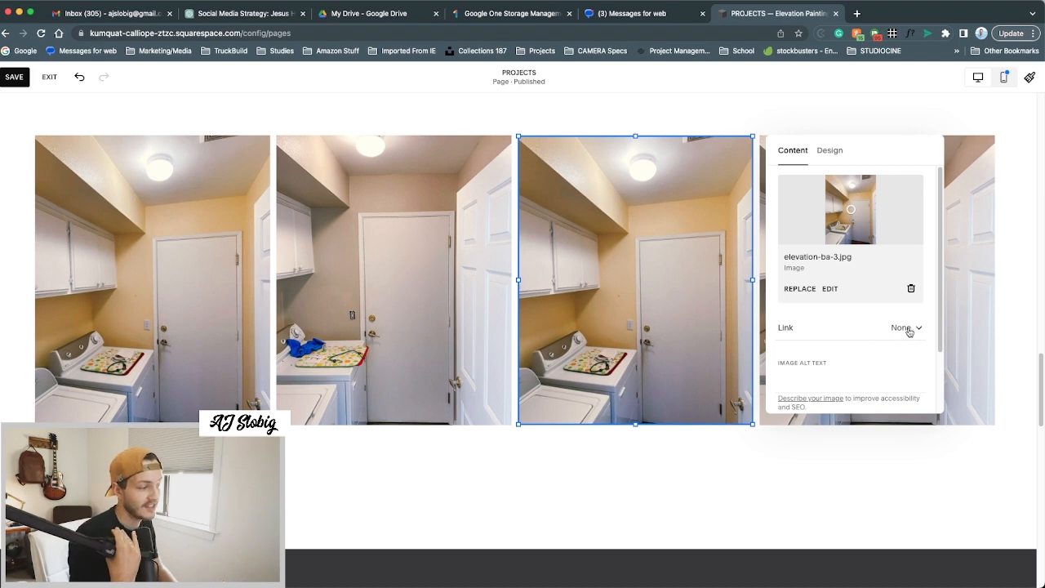
Try the On Image link option on the third-column image, view its link editor, and reset the link to None.
{"action": "left_click", "coordinate": [906, 329]}
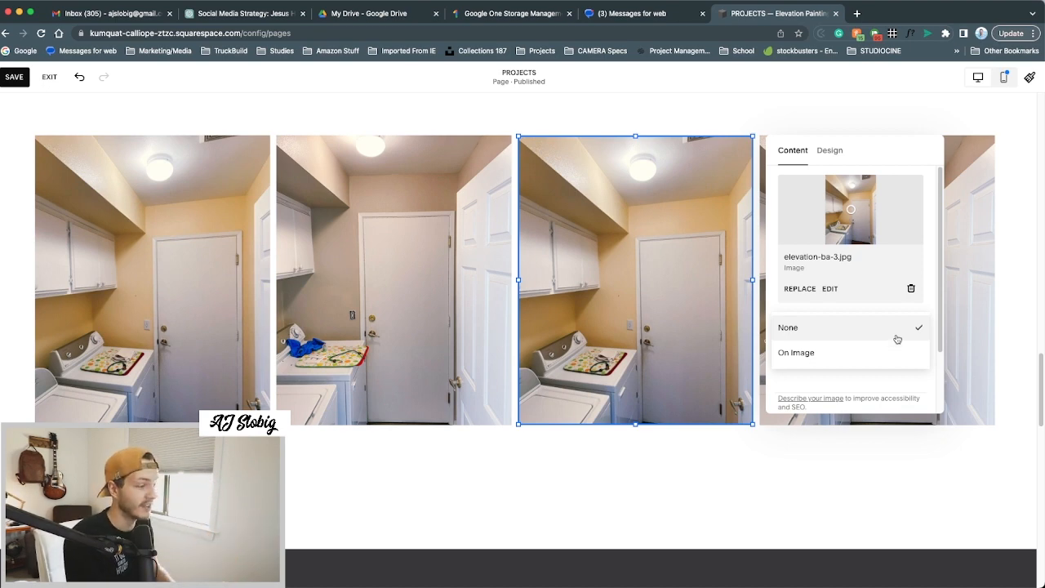
{"action": "left_click", "coordinate": [898, 352]}
{"action": "left_click", "coordinate": [919, 353]}
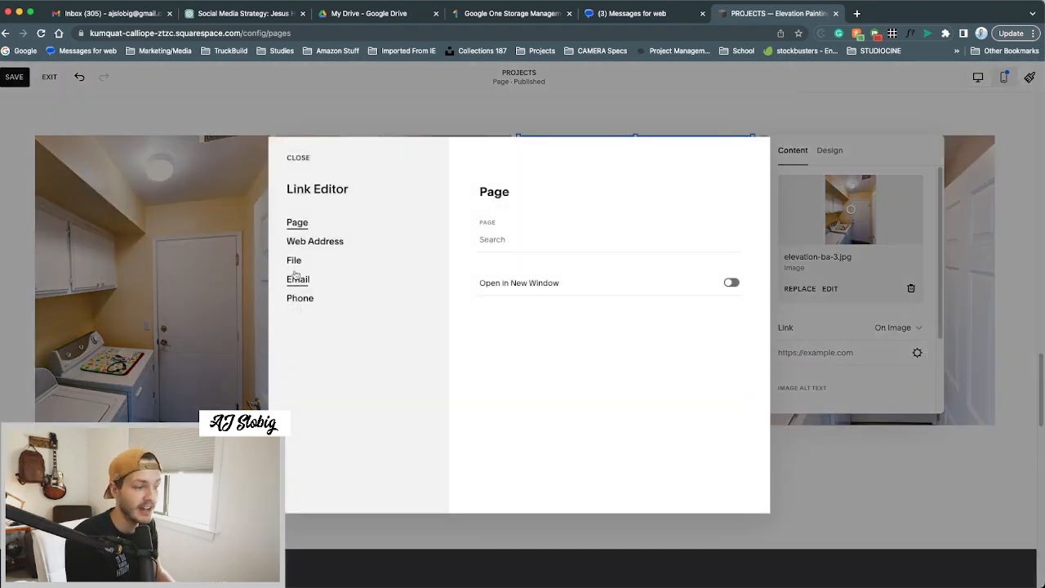
{"action": "left_click", "coordinate": [301, 158]}
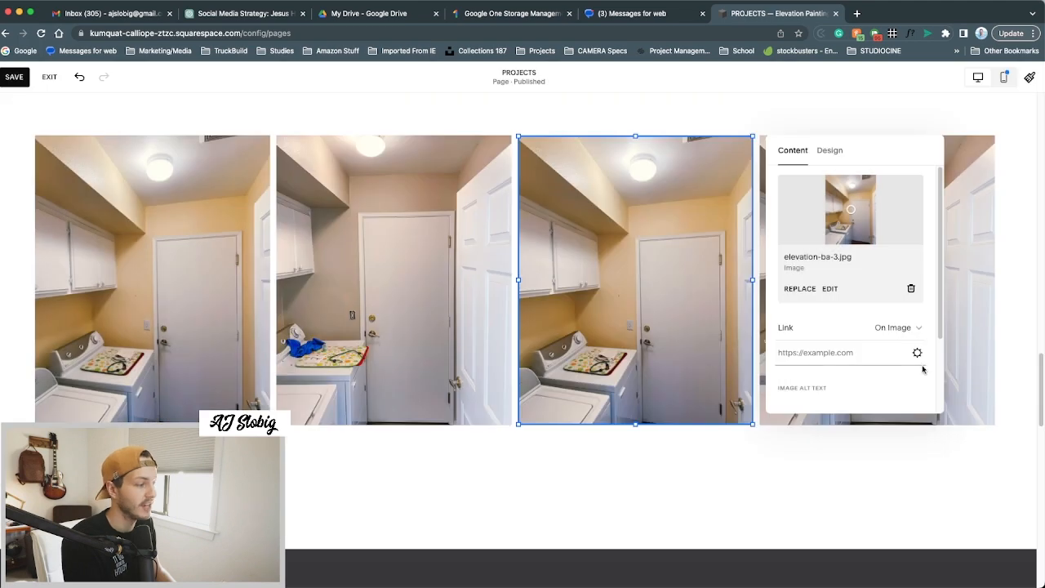
{"action": "left_click", "coordinate": [918, 353]}
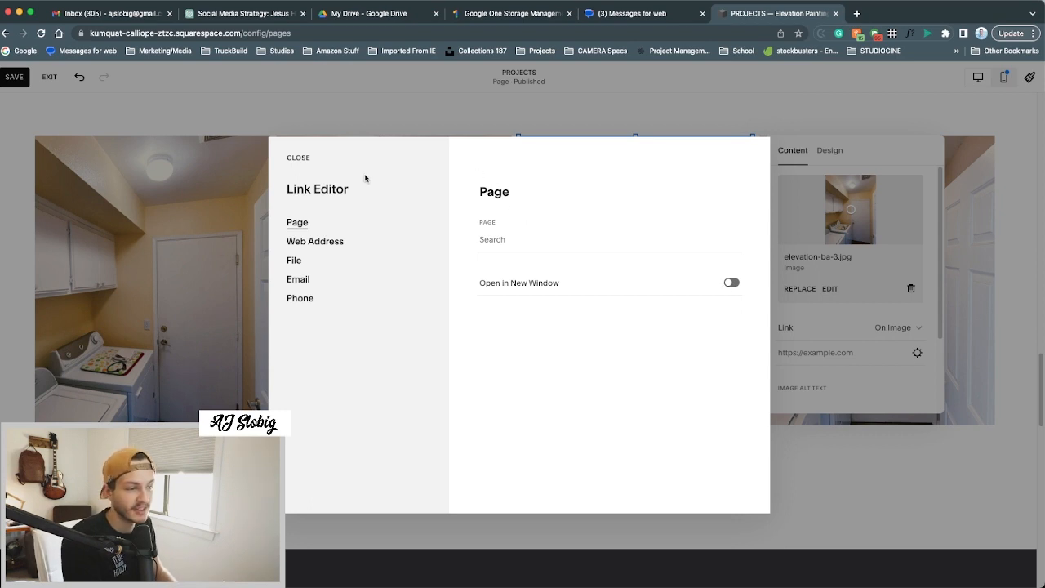
{"action": "left_click", "coordinate": [298, 158]}
{"action": "left_click", "coordinate": [909, 327]}
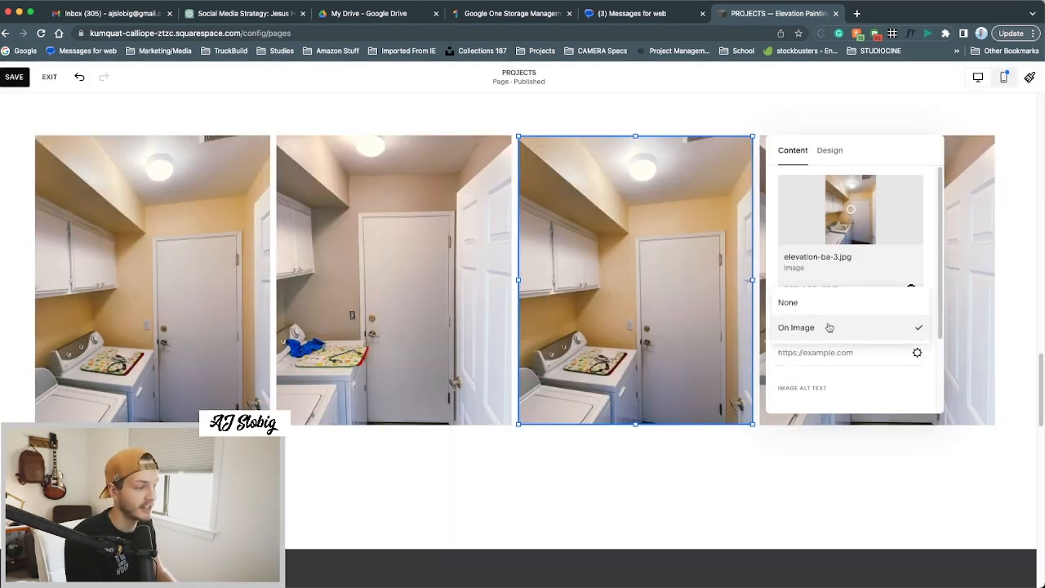
{"action": "left_click", "coordinate": [785, 302]}
Review the alt text and filename settings of the third-column image.
{"action": "scroll", "coordinate": [846, 354], "scroll_direction": "down", "scroll_amount": 2}
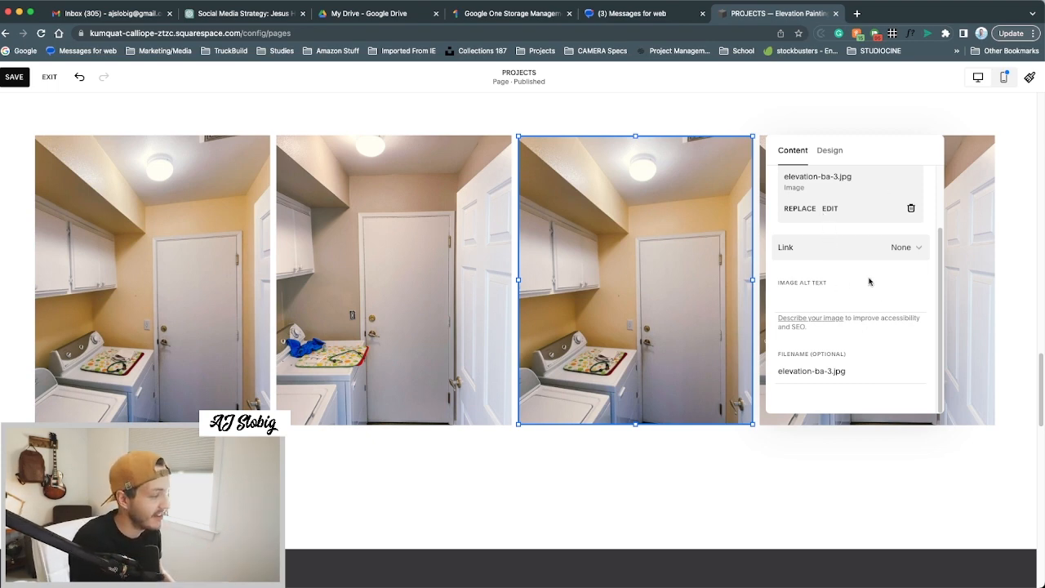
{"action": "scroll", "coordinate": [882, 304], "scroll_direction": "up", "scroll_amount": 2}
{"action": "scroll", "coordinate": [873, 290], "scroll_direction": "down", "scroll_amount": 2}
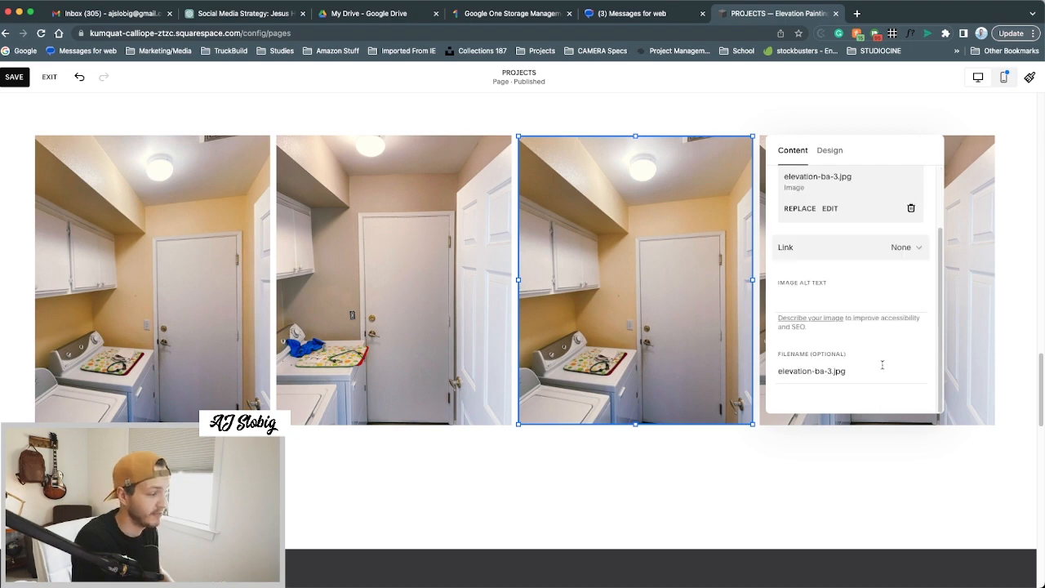
{"action": "left_click", "coordinate": [781, 366]}
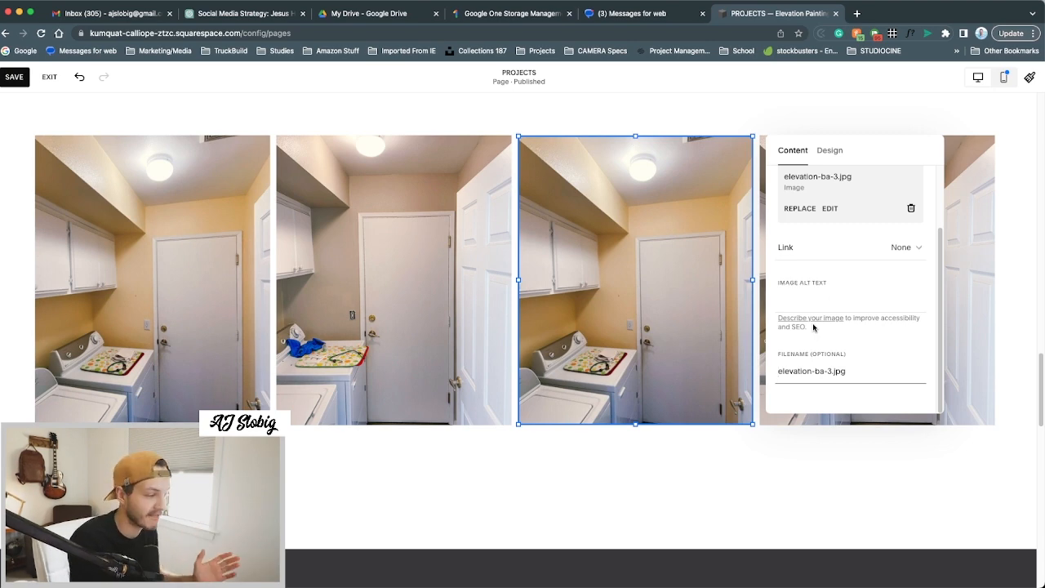
{"action": "scroll", "coordinate": [972, 306], "scroll_direction": "down", "scroll_amount": 1}
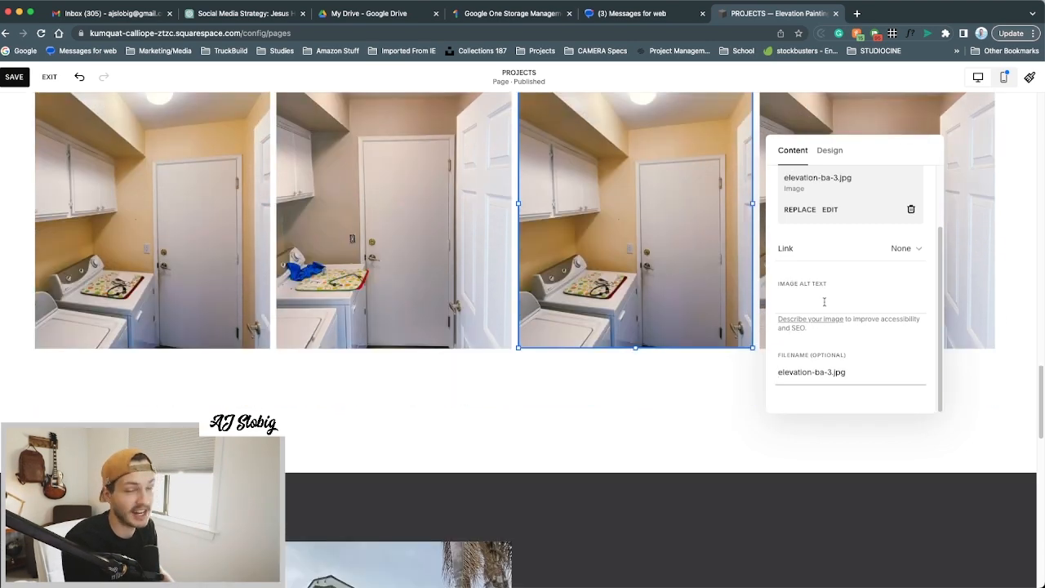
{"action": "scroll", "coordinate": [626, 254], "scroll_direction": "up", "scroll_amount": 4}
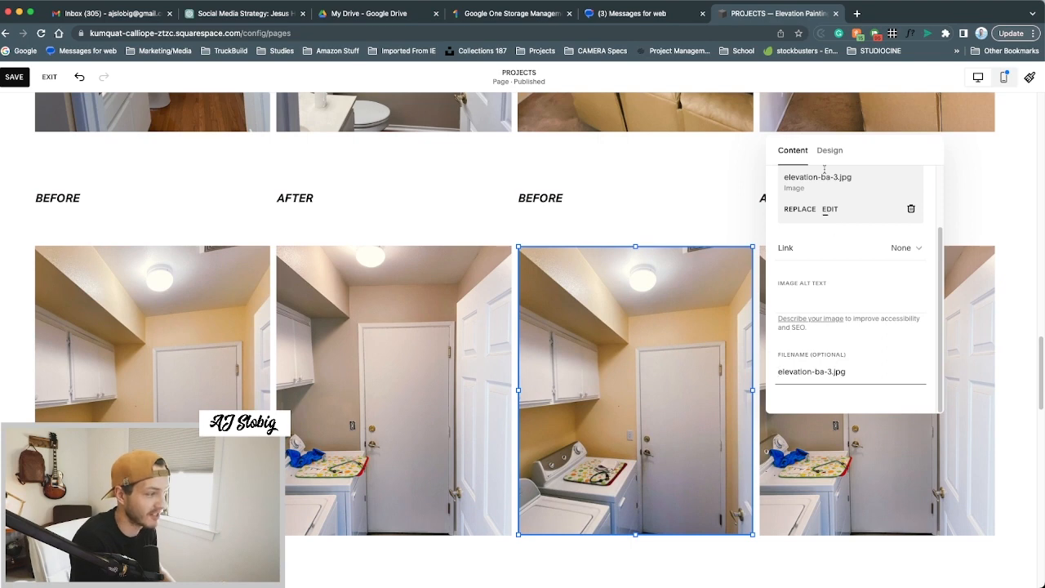
{"action": "scroll", "coordinate": [794, 366], "scroll_direction": "down", "scroll_amount": 2}
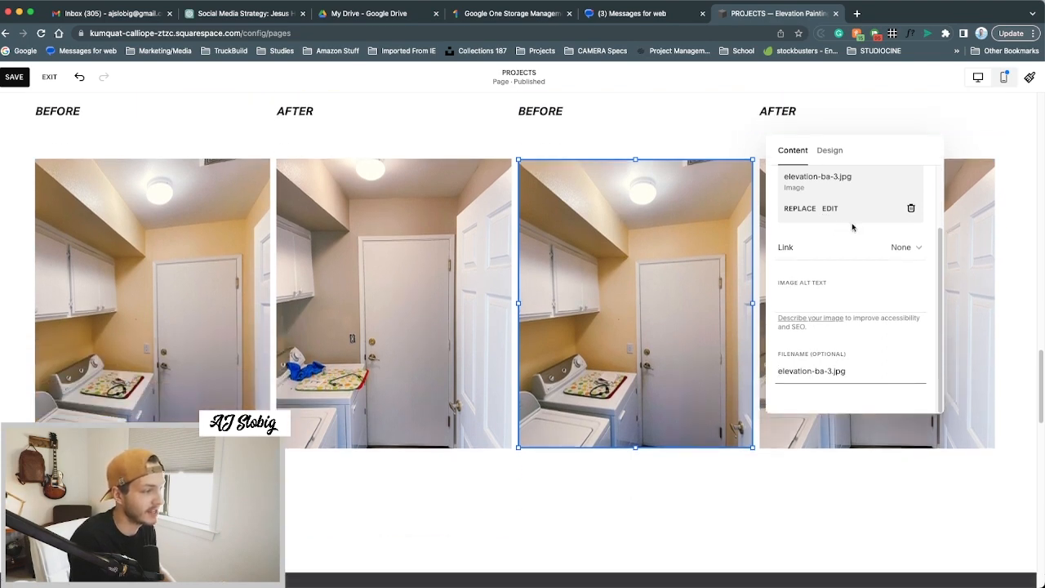
{"action": "scroll", "coordinate": [802, 157], "scroll_direction": "up", "scroll_amount": 2}
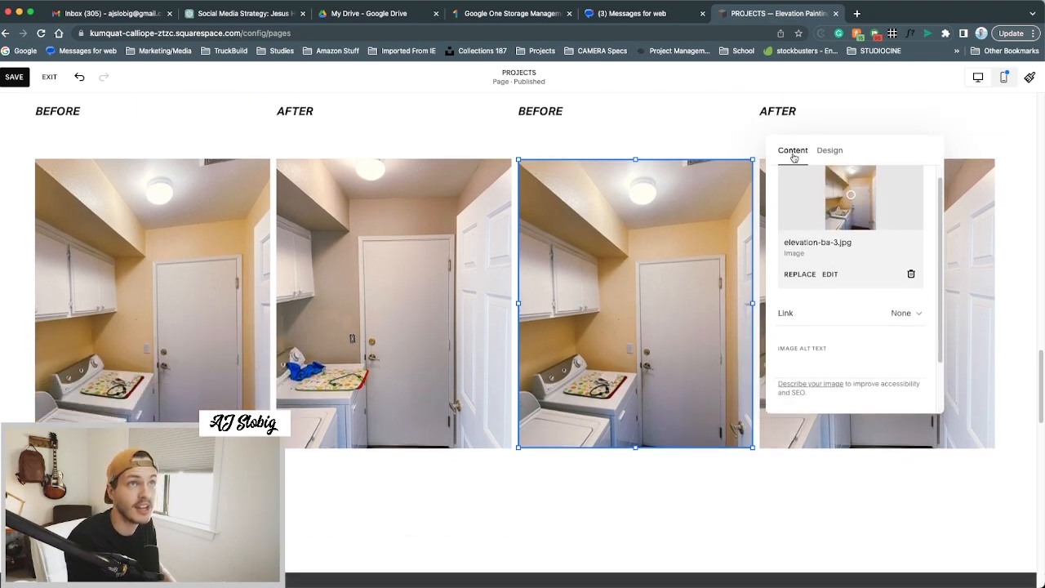
Compare the Fit, Fill and Shape display modes on the third-column image and return it to Fill.
{"action": "left_click", "coordinate": [829, 154]}
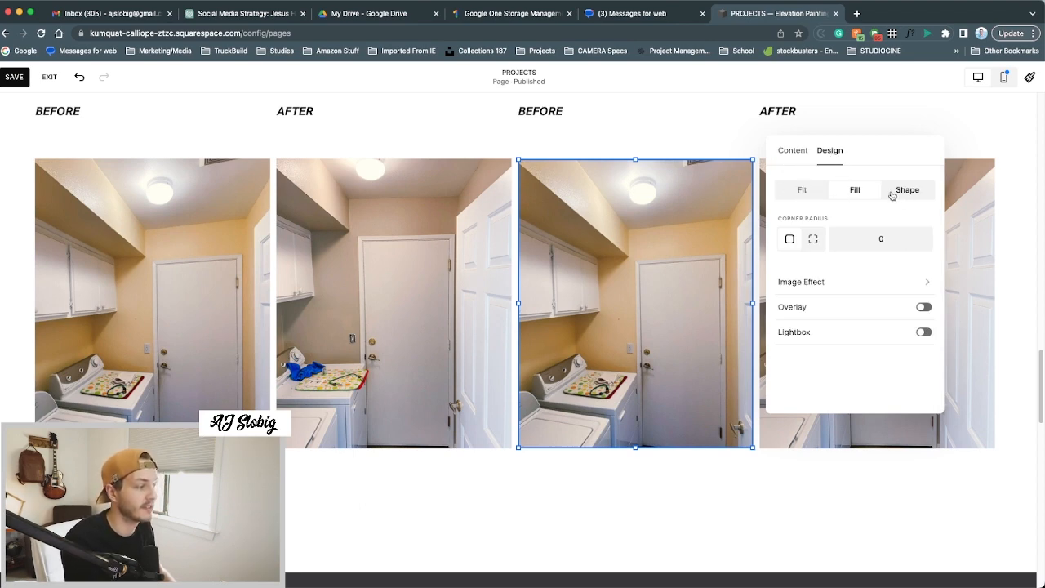
{"action": "left_click", "coordinate": [801, 190]}
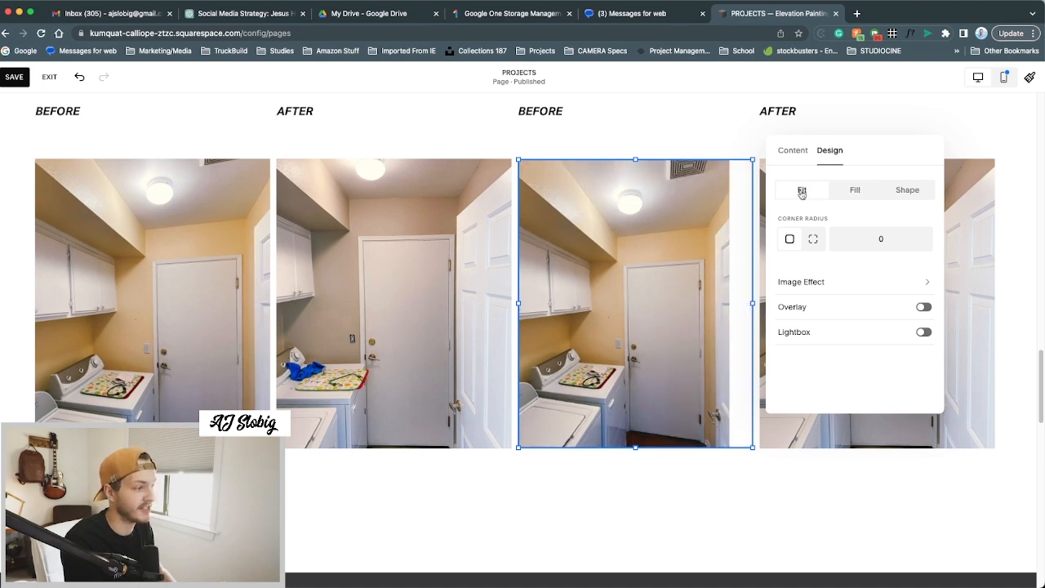
{"action": "left_click", "coordinate": [854, 190]}
{"action": "left_click", "coordinate": [907, 190]}
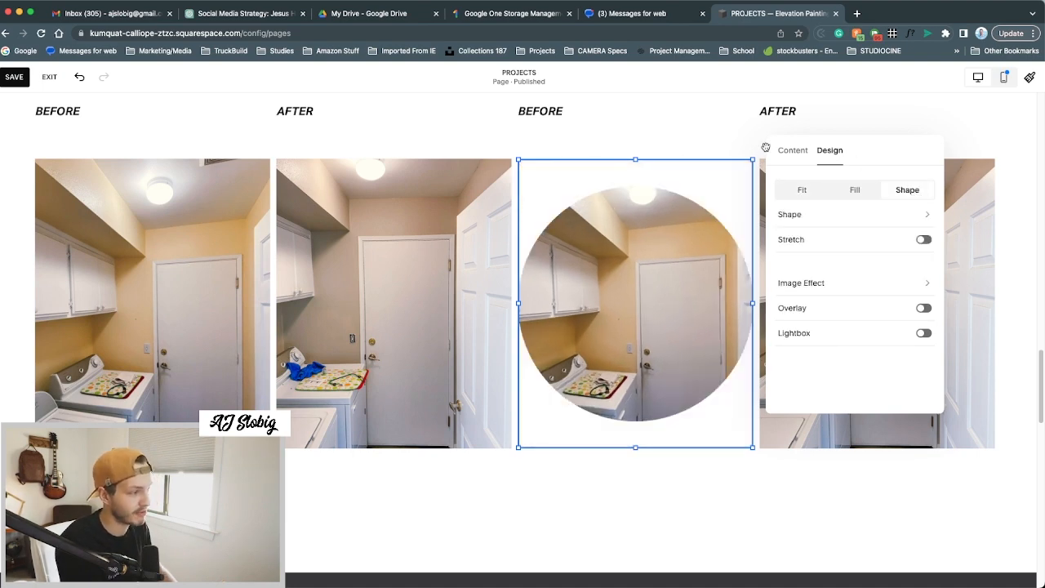
{"action": "left_click", "coordinate": [803, 191]}
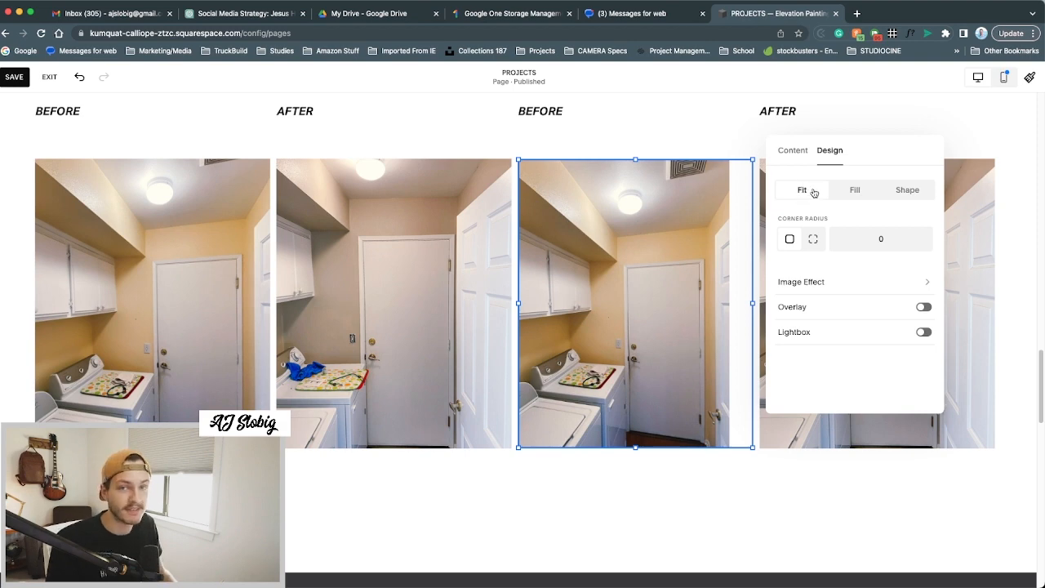
{"action": "left_click", "coordinate": [860, 196]}
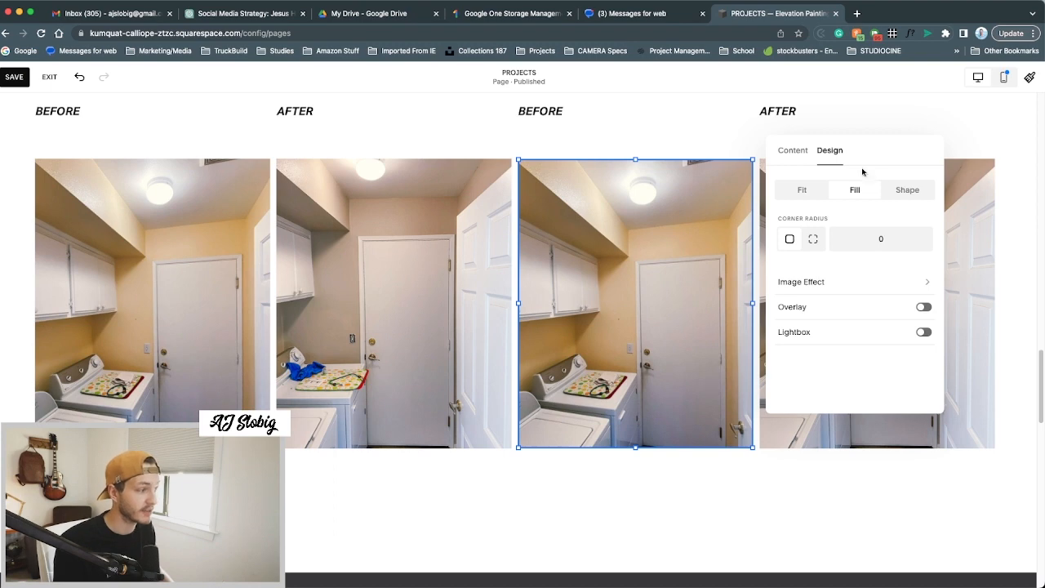
Display the third-column image as a Shape and try several 1:1 shapes, ending with the eight-petal flower.
{"action": "left_click", "coordinate": [907, 190]}
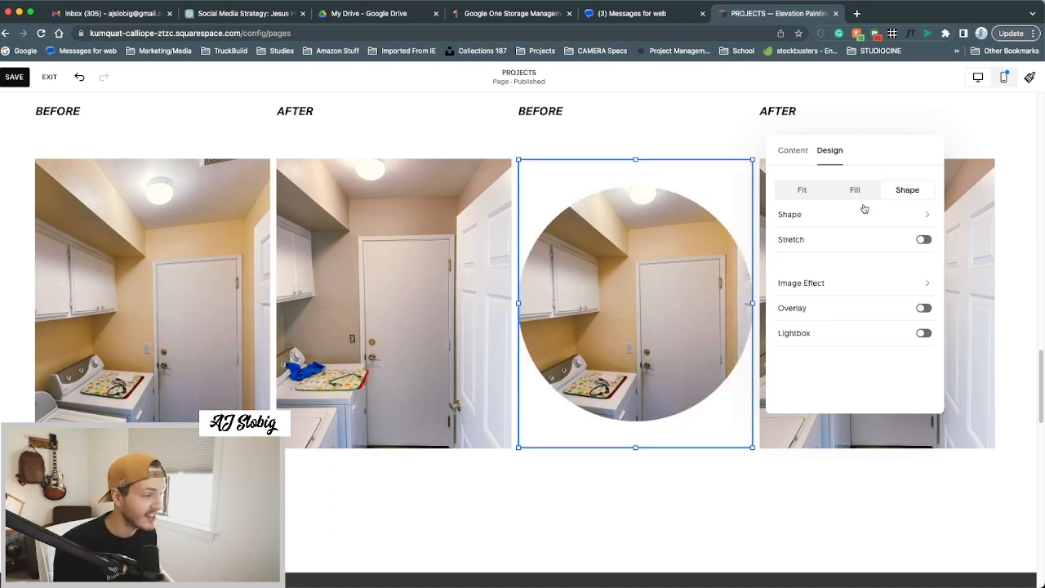
{"action": "left_click", "coordinate": [837, 218]}
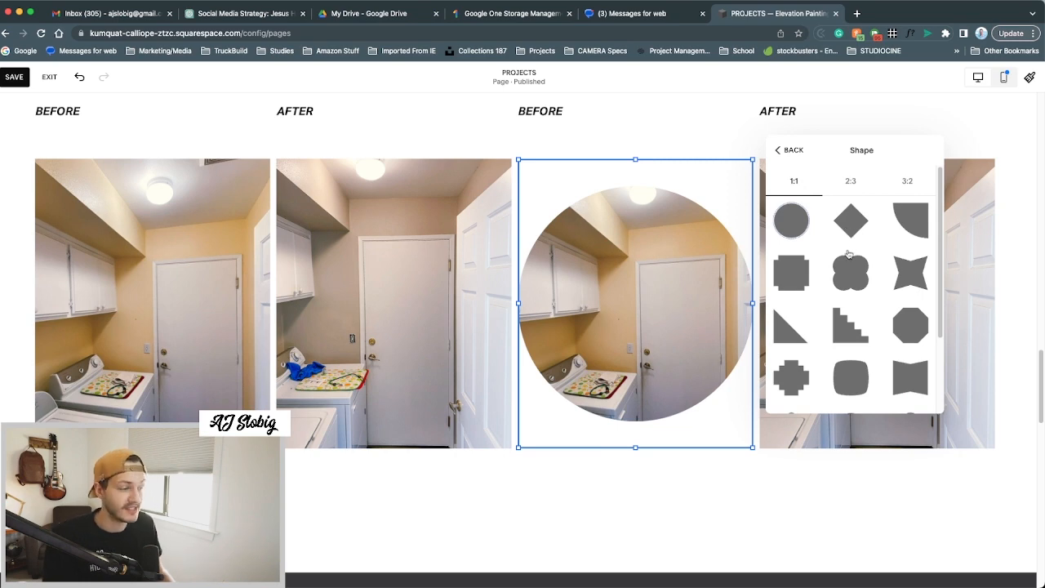
{"action": "left_click", "coordinate": [857, 268]}
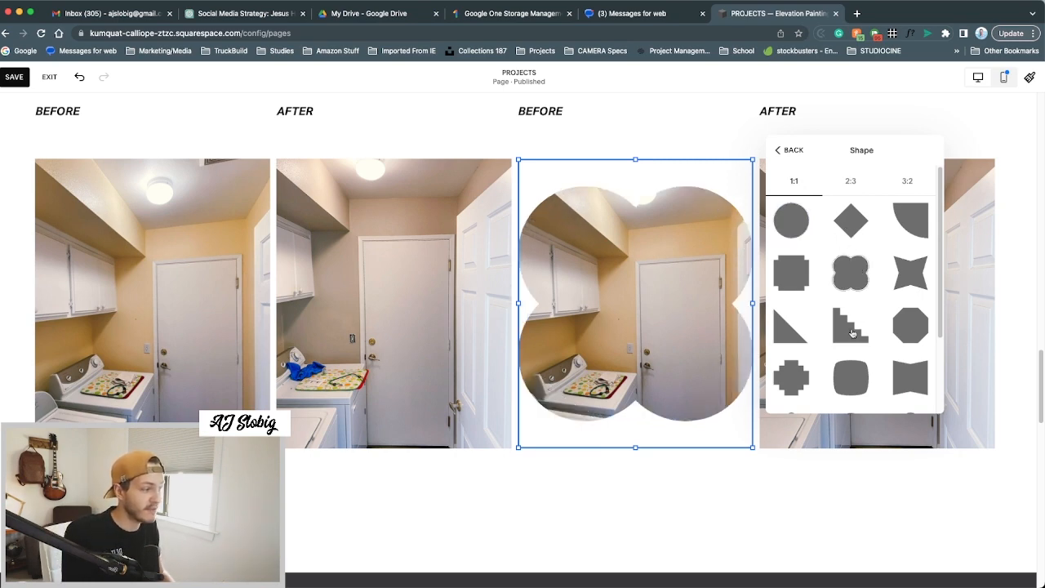
{"action": "left_click", "coordinate": [835, 334]}
{"action": "scroll", "coordinate": [859, 283], "scroll_direction": "down", "scroll_amount": 2}
{"action": "left_click", "coordinate": [840, 322]}
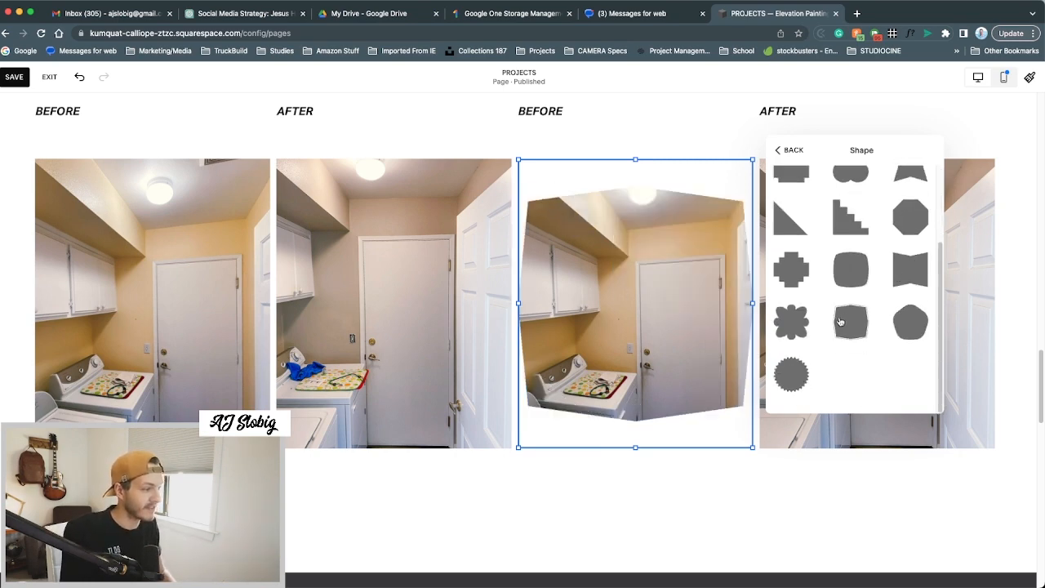
{"action": "left_click", "coordinate": [776, 329]}
{"action": "scroll", "coordinate": [825, 213], "scroll_direction": "up", "scroll_amount": 3}
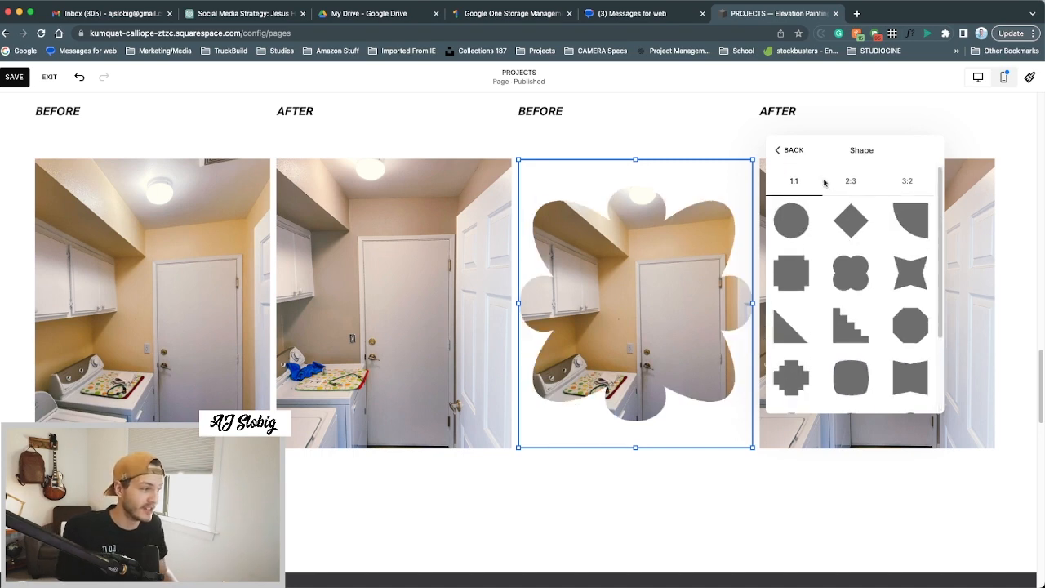
{"action": "left_click", "coordinate": [790, 151]}
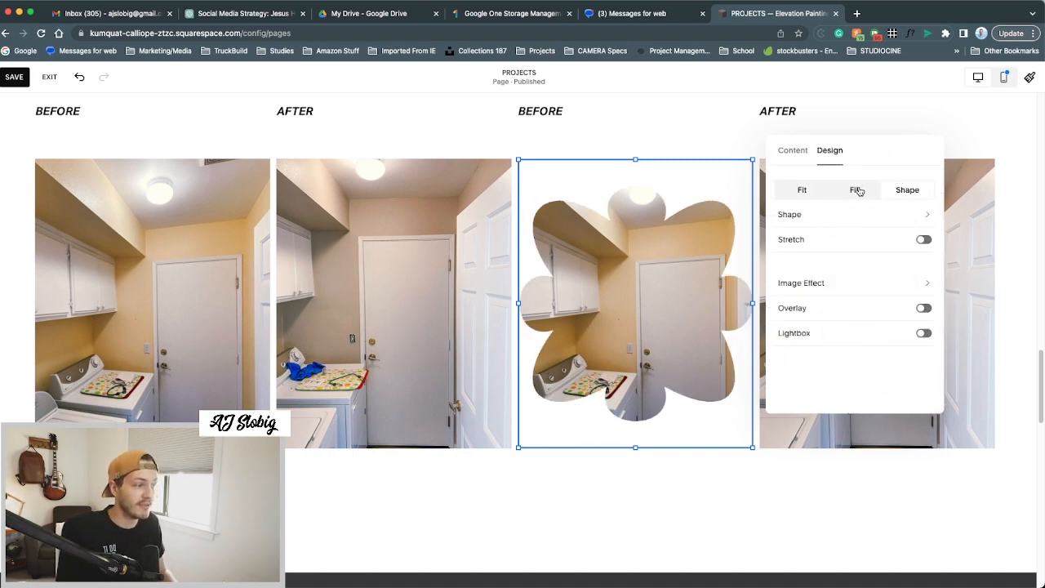
{"action": "left_click", "coordinate": [897, 216]}
{"action": "left_click", "coordinate": [790, 152]}
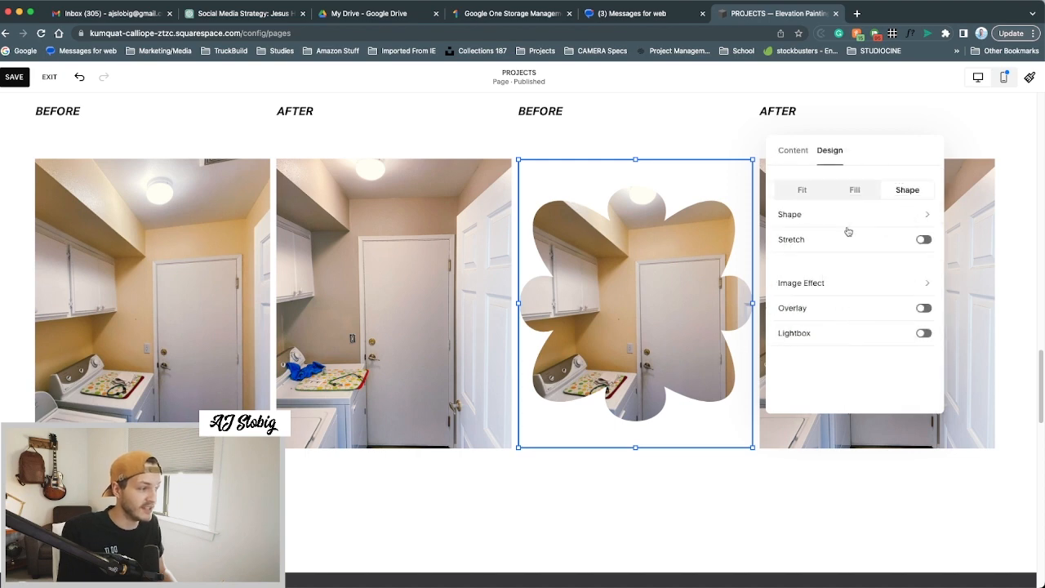
Try Stretch on the flower-shaped image, turn it off, and return the image to Fill.
{"action": "left_click", "coordinate": [922, 240]}
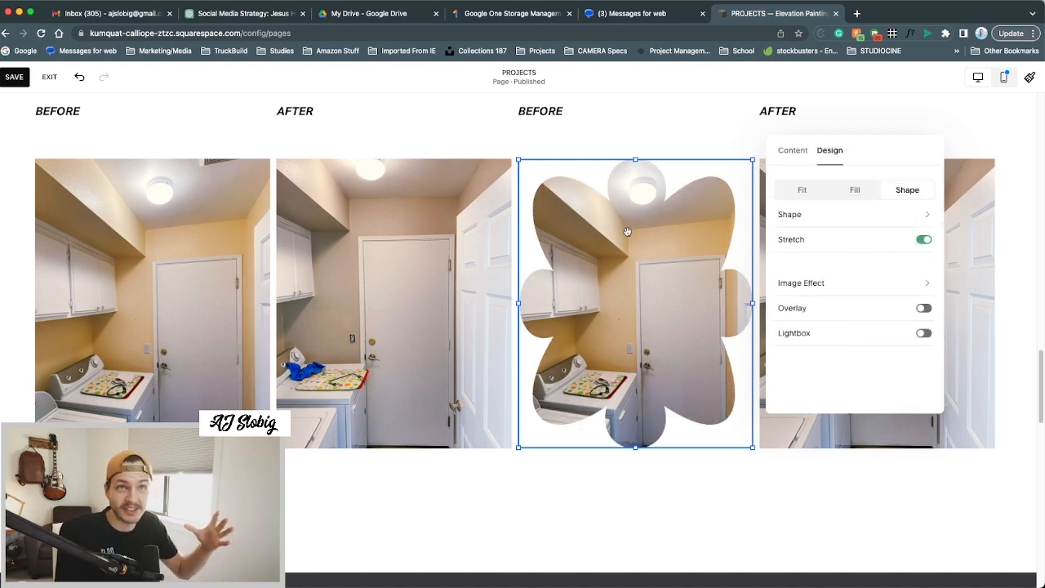
{"action": "left_click", "coordinate": [924, 240]}
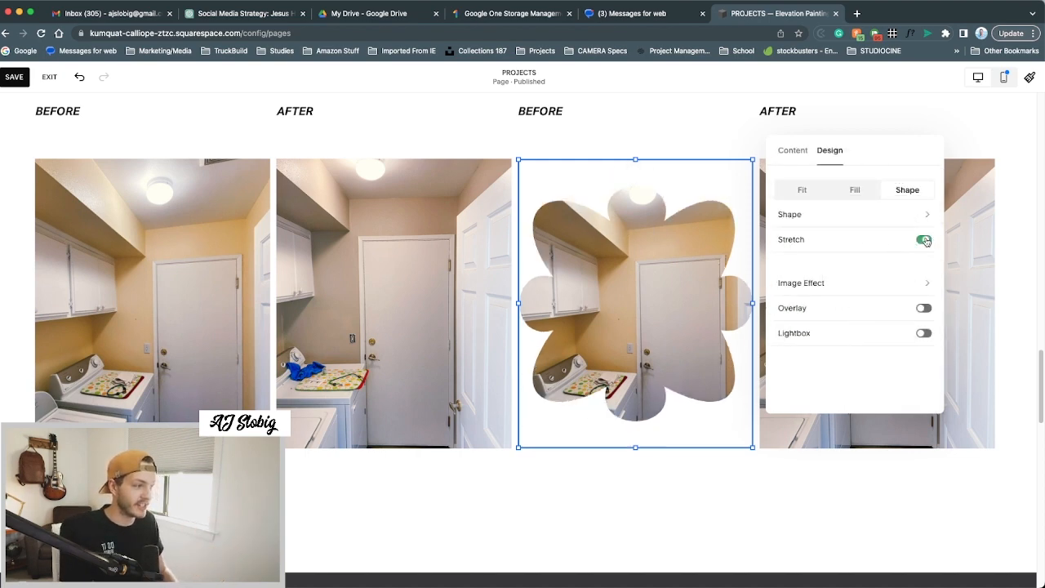
{"action": "left_click", "coordinate": [854, 190]}
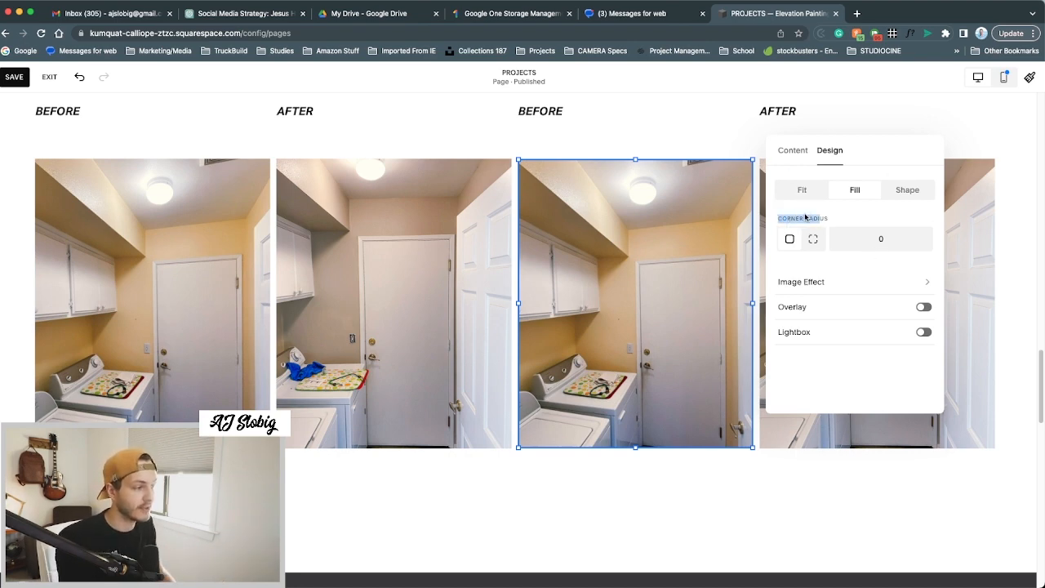
{"action": "left_click", "coordinate": [808, 188]}
{"action": "left_click", "coordinate": [867, 195]}
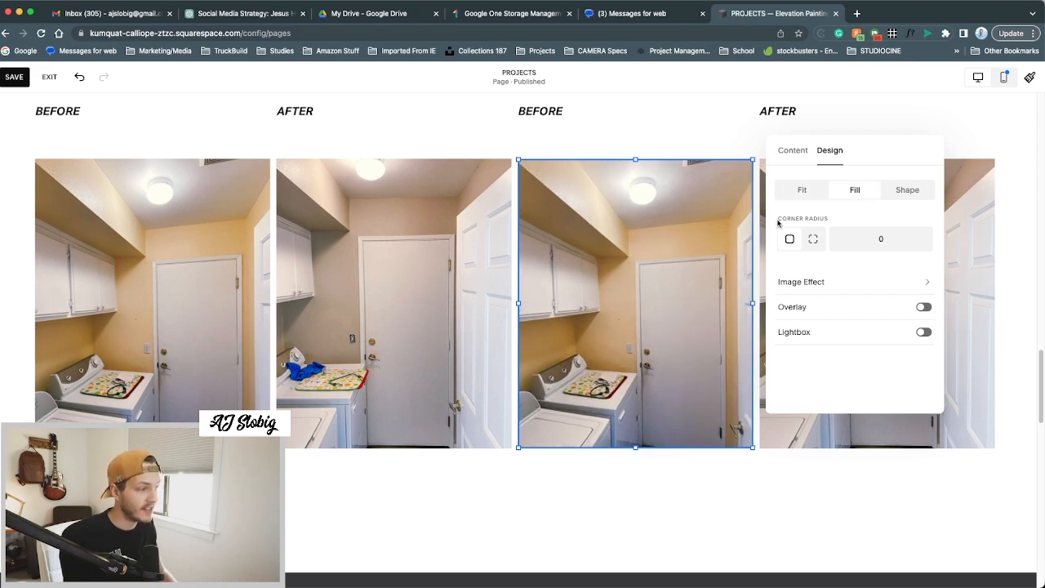
Try a corner radius of 50 on the third-column image and reset the radius to 0.
{"action": "left_click_drag", "start_coordinate": [778, 223], "coordinate": [846, 224]}
{"action": "left_click", "coordinate": [849, 218]}
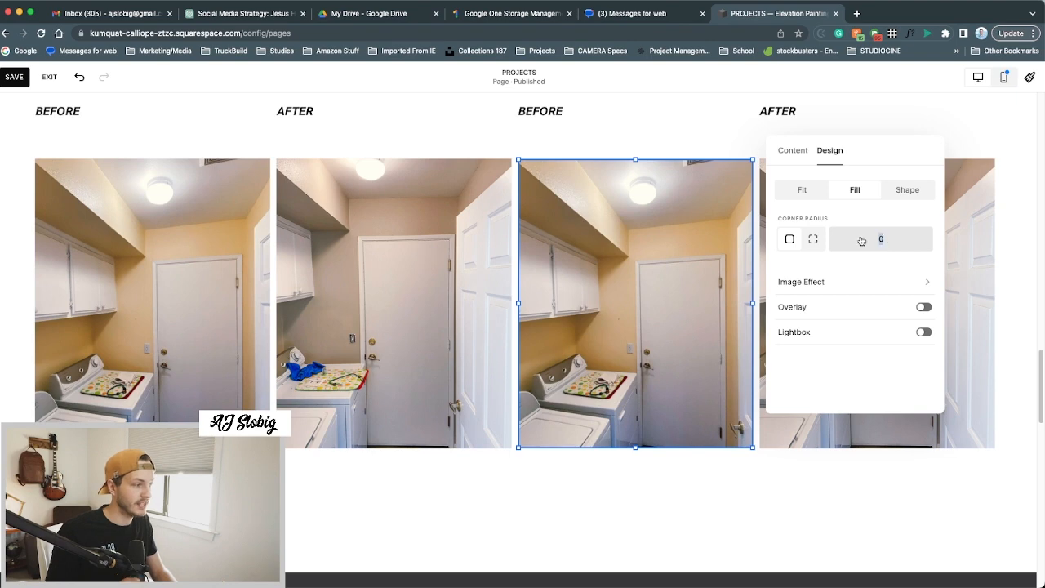
{"action": "type", "text": "50"}
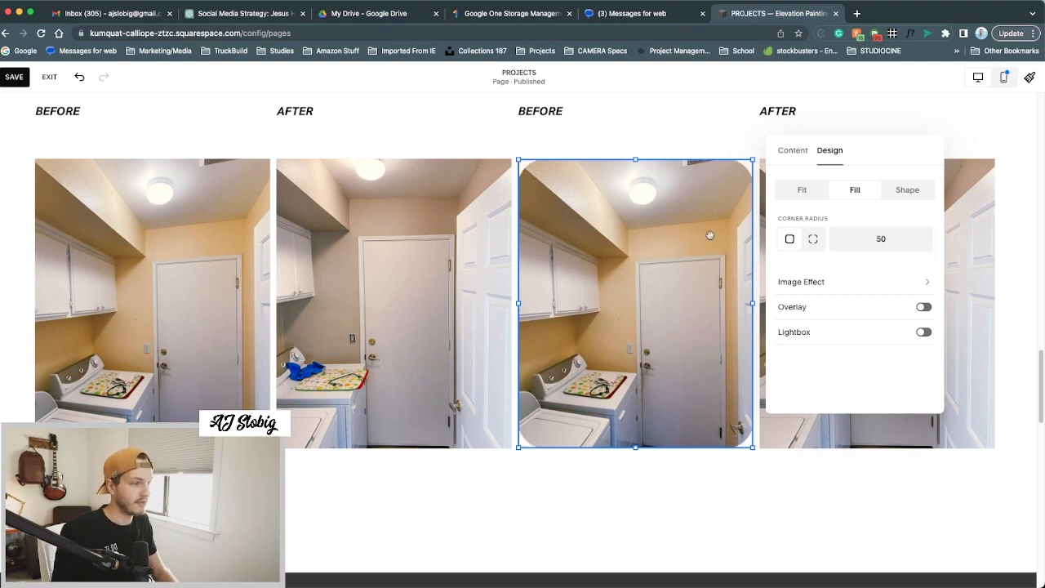
{"action": "left_click", "coordinate": [572, 138]}
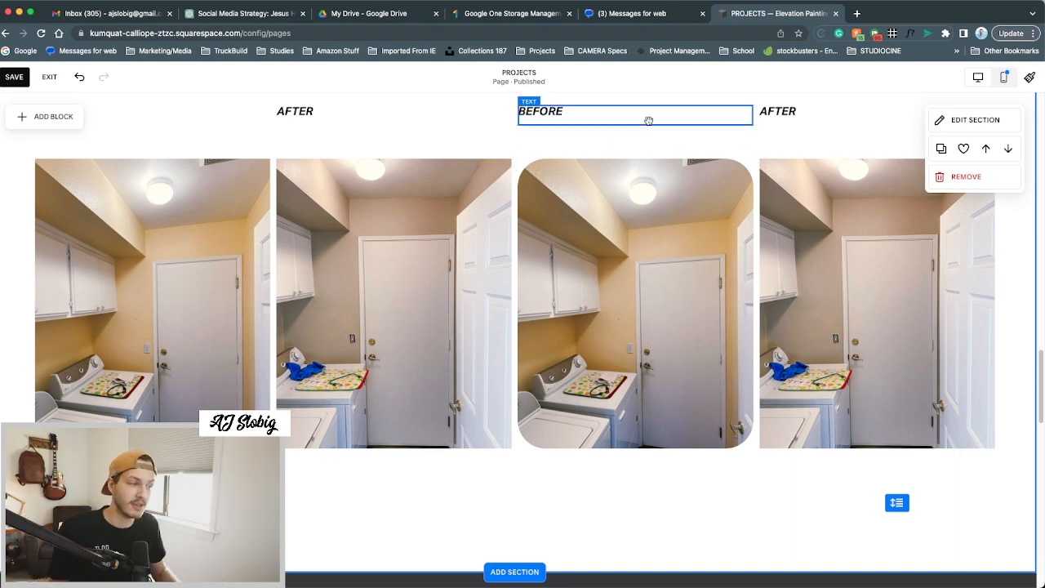
{"action": "left_click", "coordinate": [580, 188]}
{"action": "left_click", "coordinate": [531, 133]}
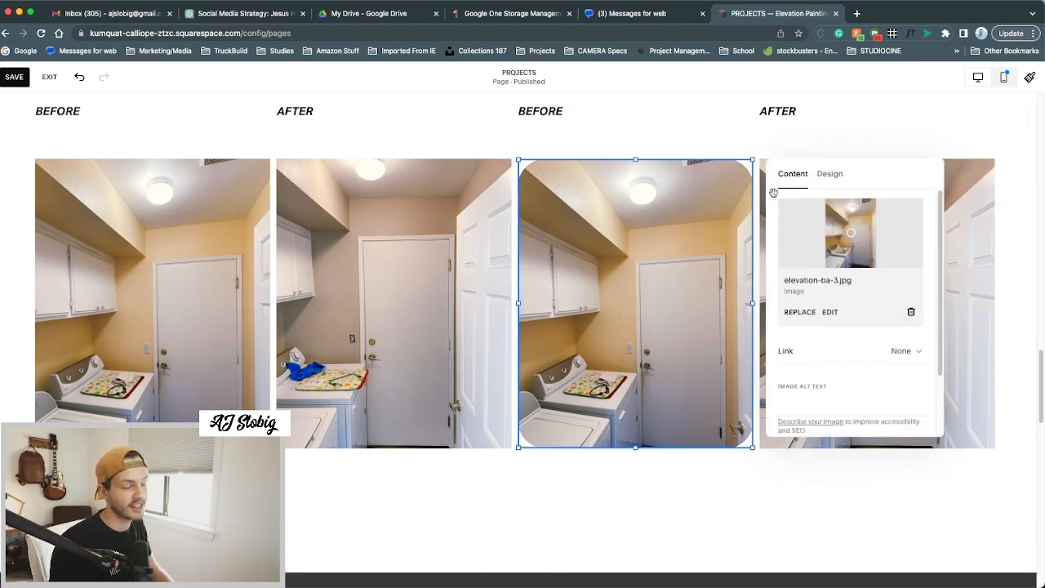
{"action": "left_click", "coordinate": [830, 175]}
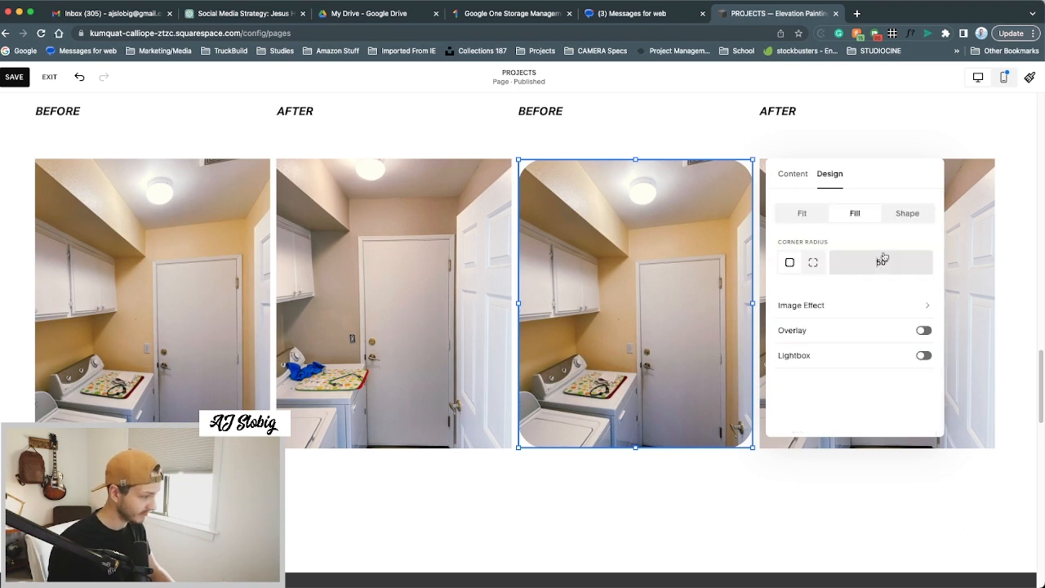
{"action": "type", "text": "0"}
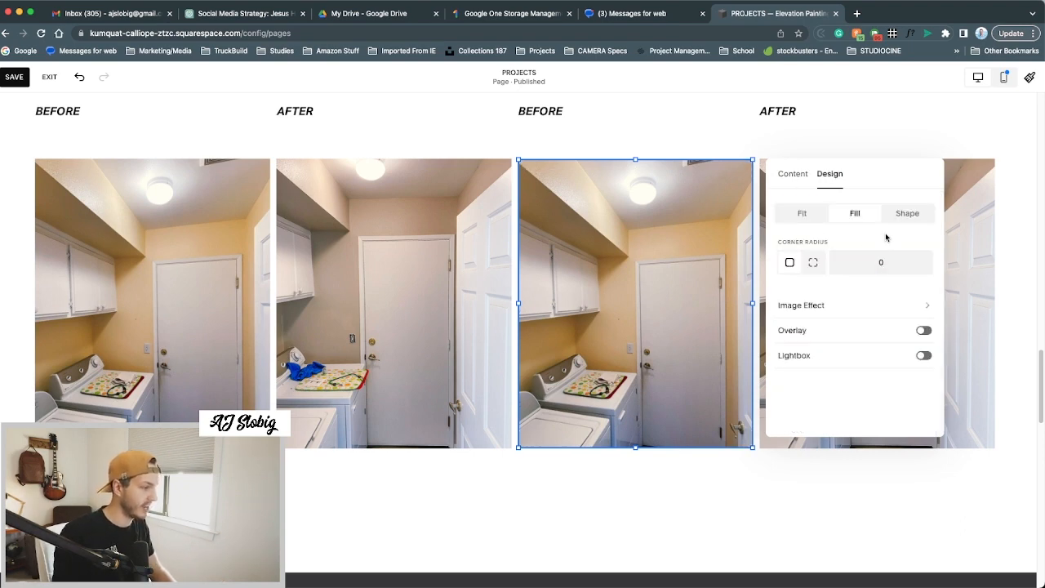
Try a grainy and a wavy image effect on the third-column image, then set the effect back to None.
{"action": "left_click", "coordinate": [820, 304]}
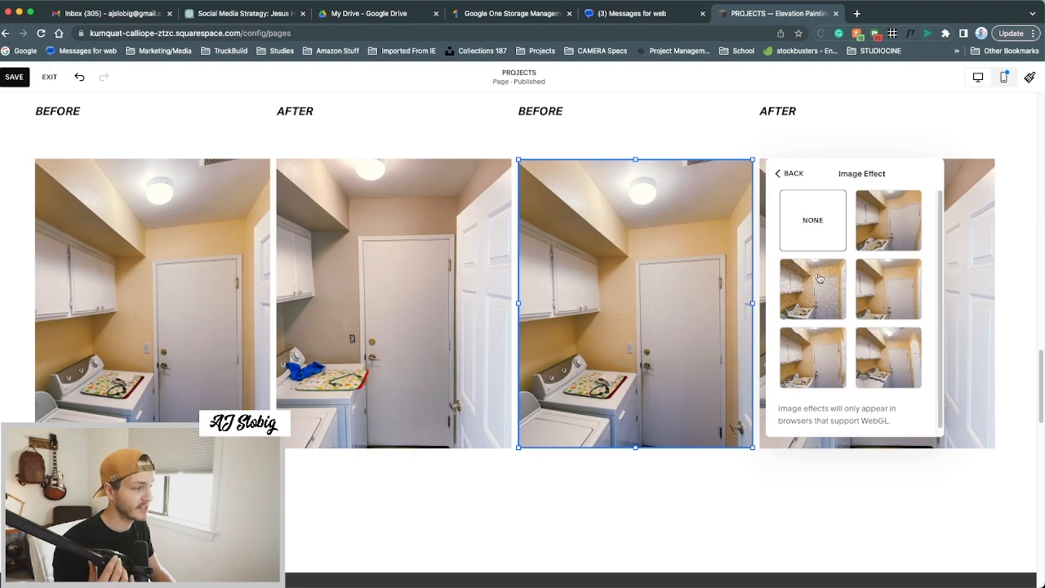
{"action": "left_click", "coordinate": [813, 290]}
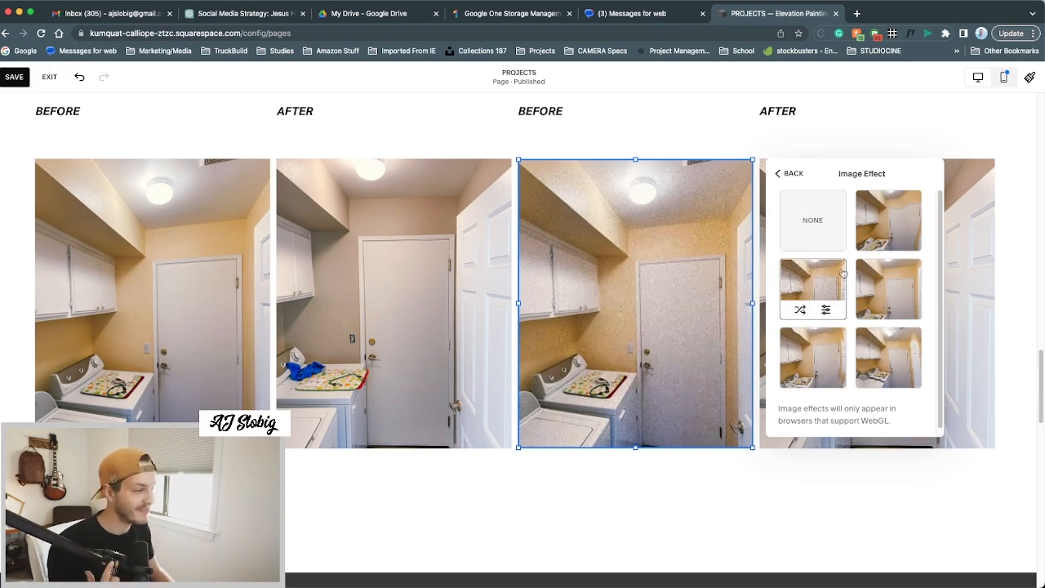
{"action": "left_click", "coordinate": [888, 232]}
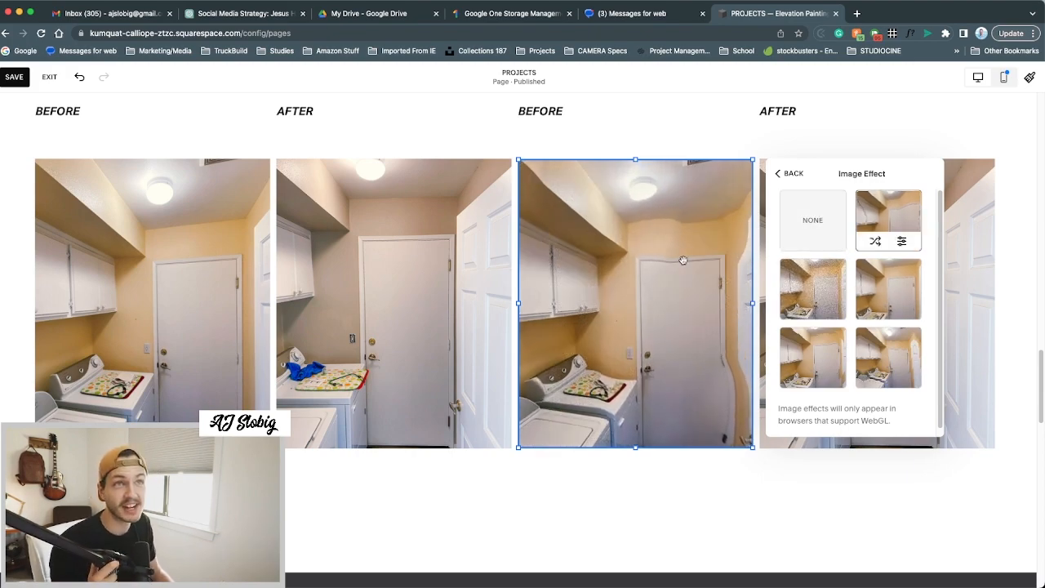
{"action": "left_click", "coordinate": [793, 174]}
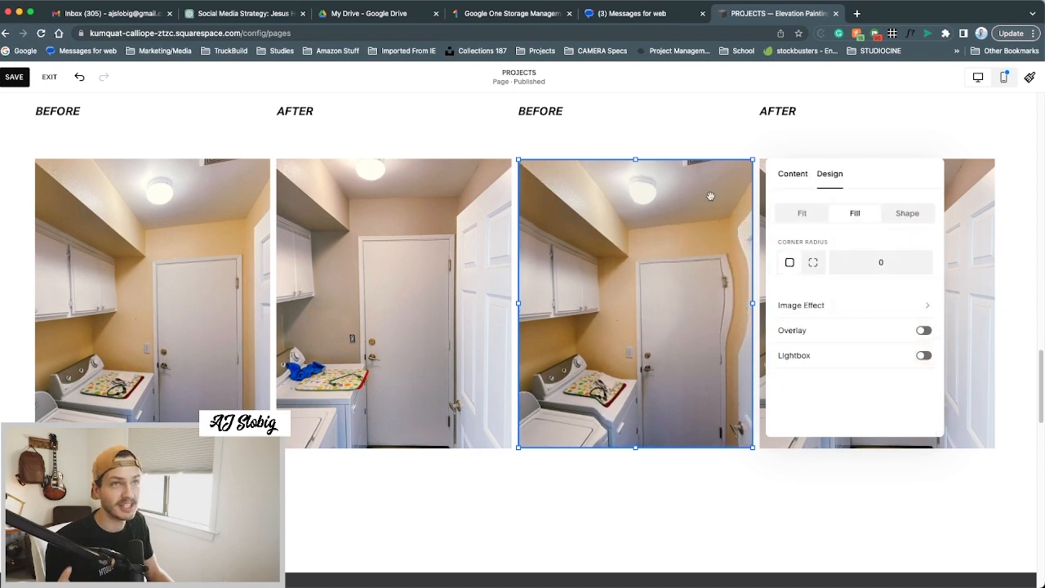
{"action": "left_click", "coordinate": [823, 308]}
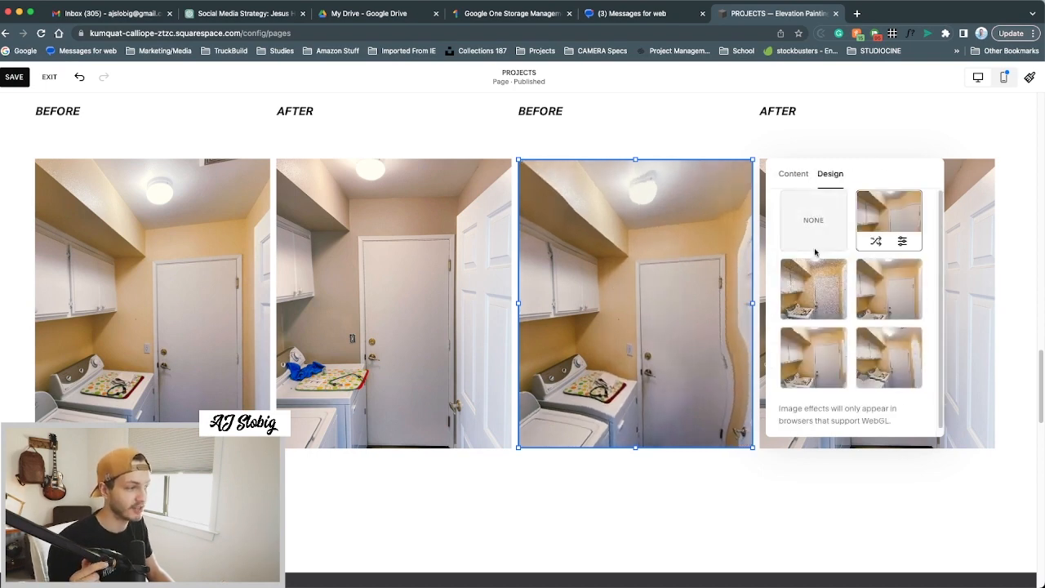
{"action": "left_click", "coordinate": [819, 241]}
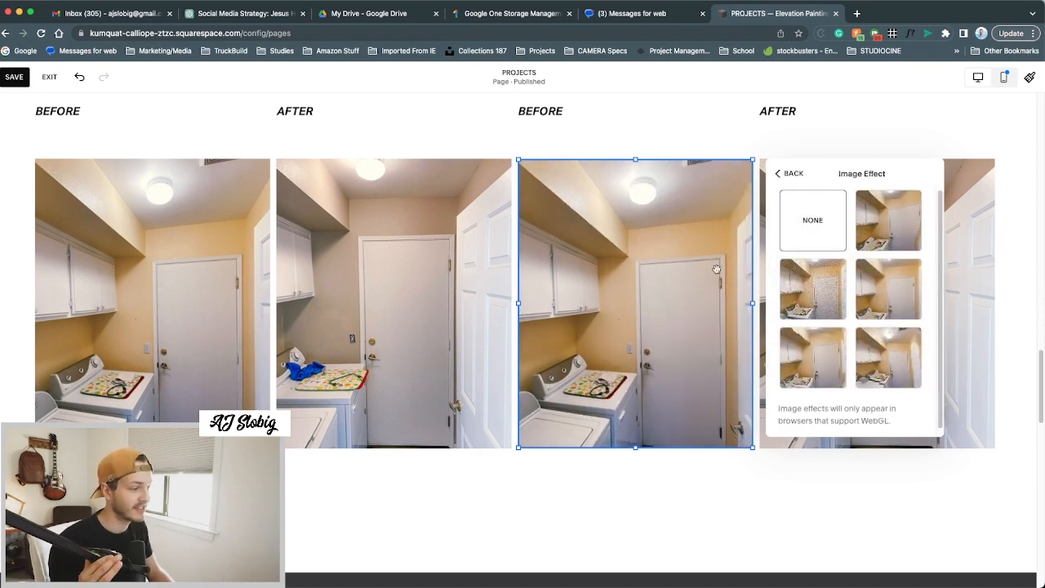
{"action": "left_click", "coordinate": [797, 177]}
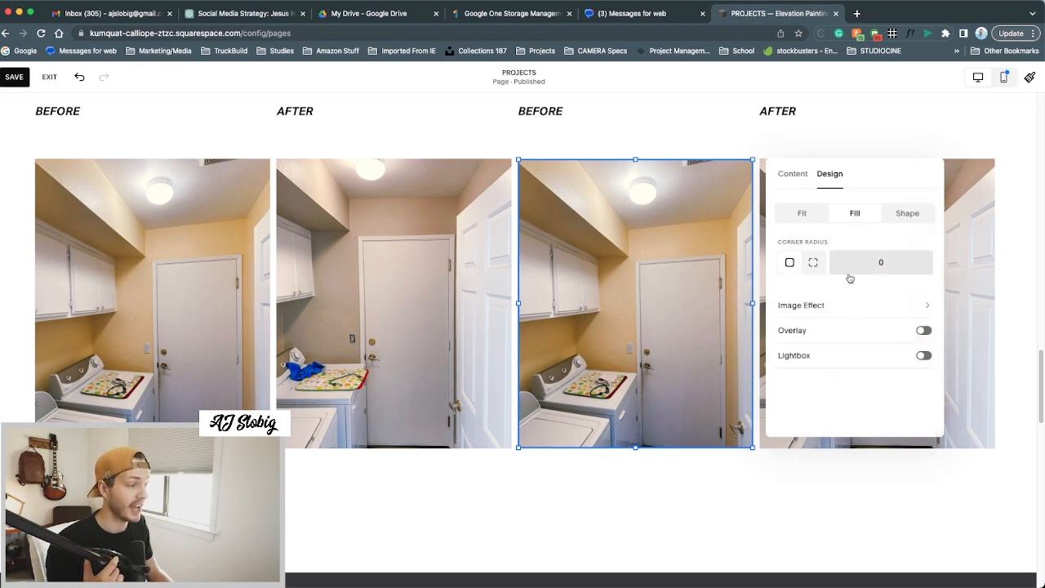
Try a pink-red overlay of RGB 255, 115, 115 at 100% on the third-column image and view its blend modes.
{"action": "left_click", "coordinate": [923, 331]}
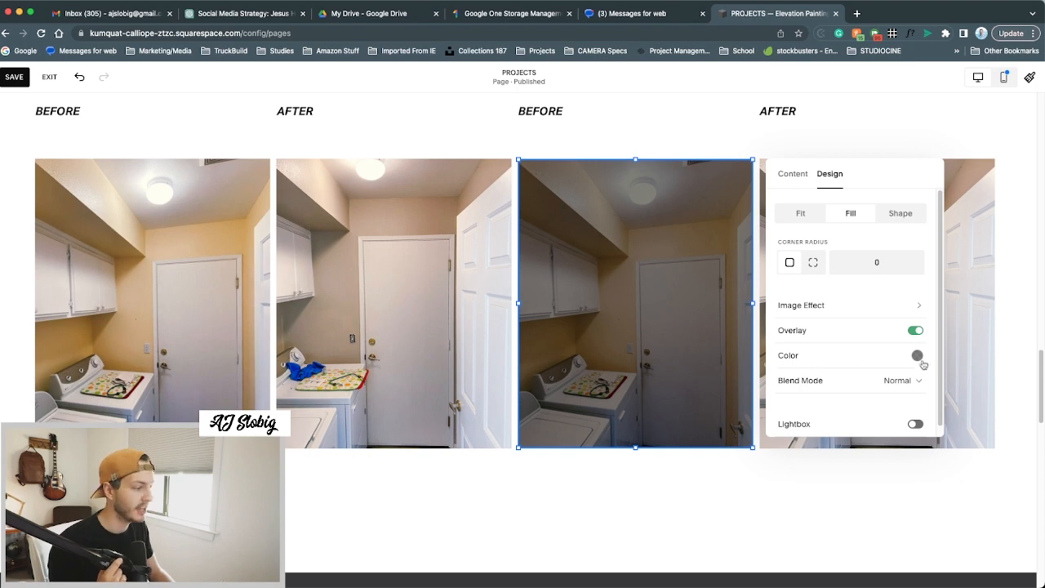
{"action": "left_click", "coordinate": [916, 357]}
{"action": "left_click", "coordinate": [985, 312]}
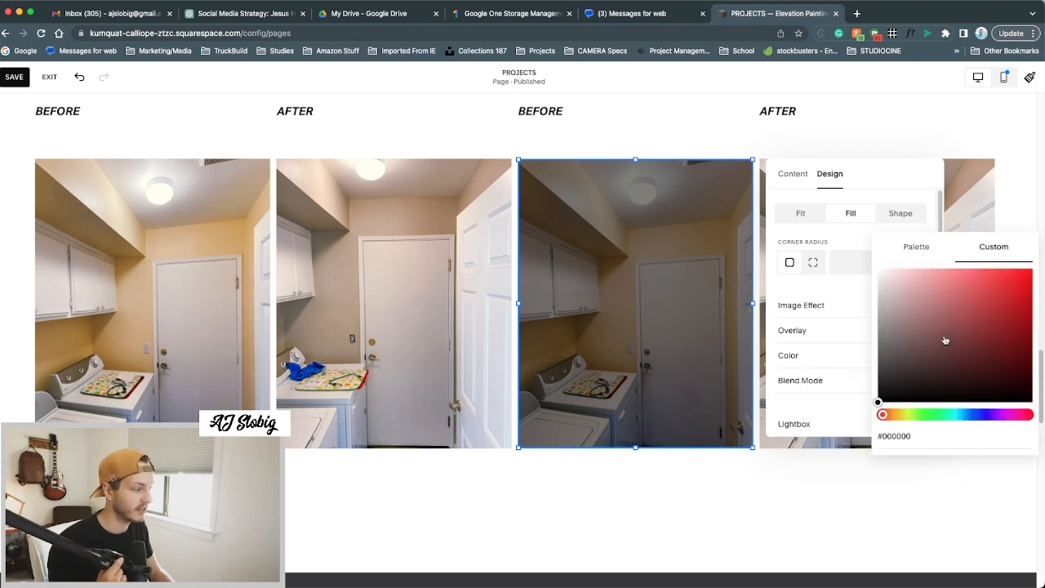
{"action": "left_click", "coordinate": [1006, 291]}
{"action": "left_click", "coordinate": [963, 259]}
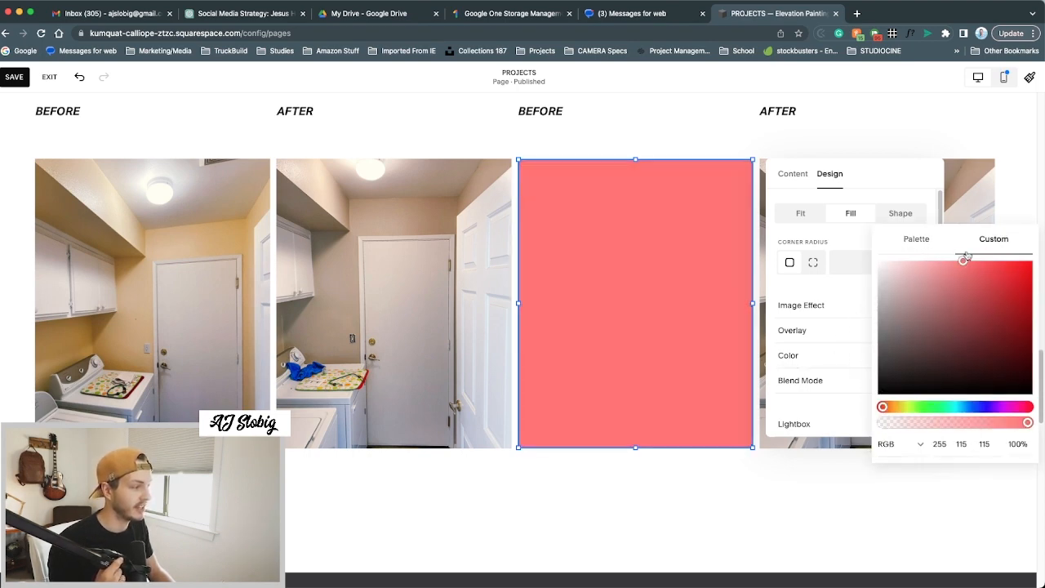
{"action": "left_click", "coordinate": [847, 283]}
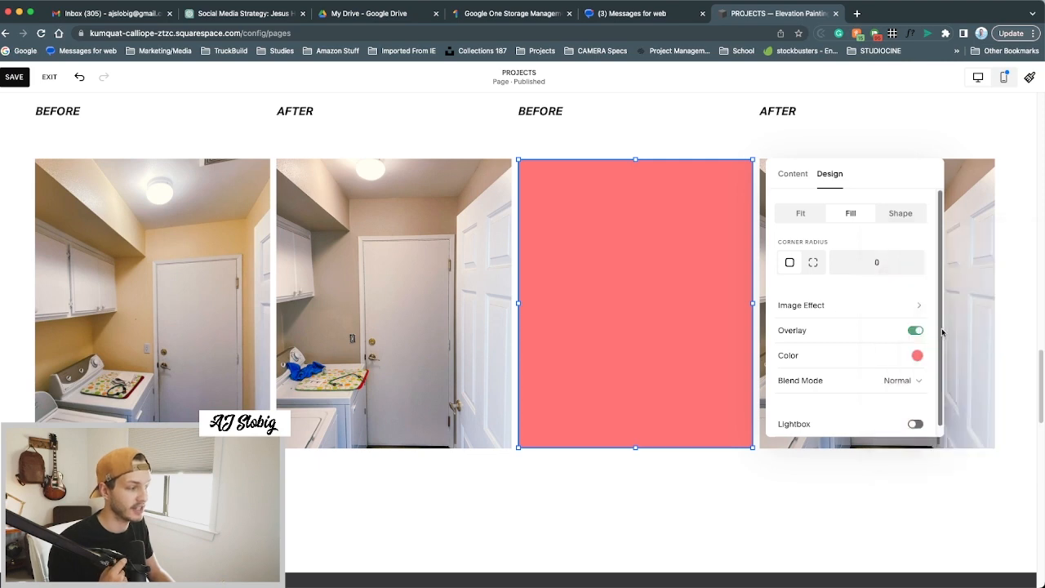
{"action": "left_click", "coordinate": [901, 382]}
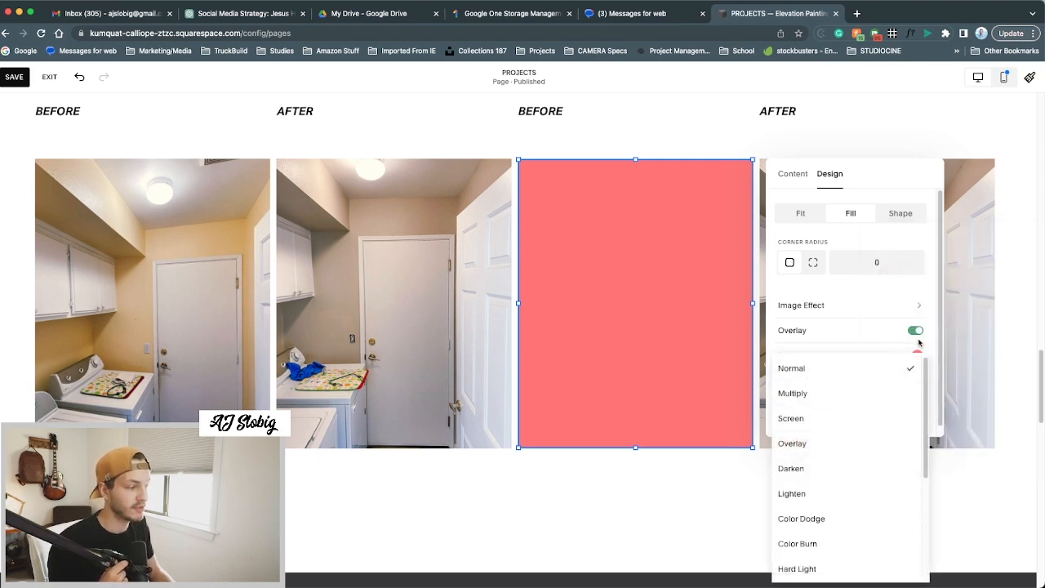
{"action": "left_click", "coordinate": [860, 331]}
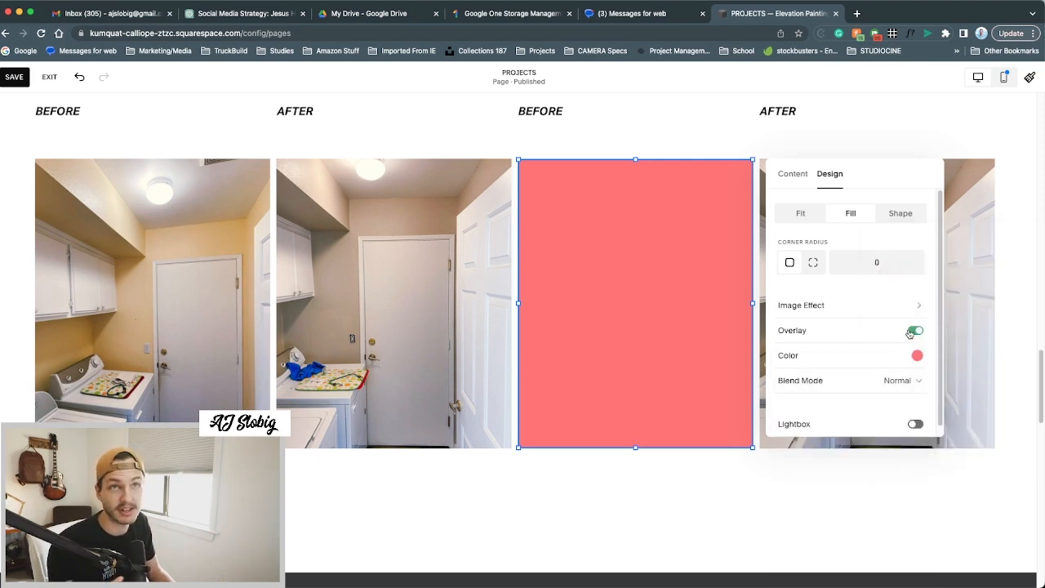
Try the palette's black as the overlay color at about one-third opacity and turn the overlay off.
{"action": "left_click", "coordinate": [915, 356]}
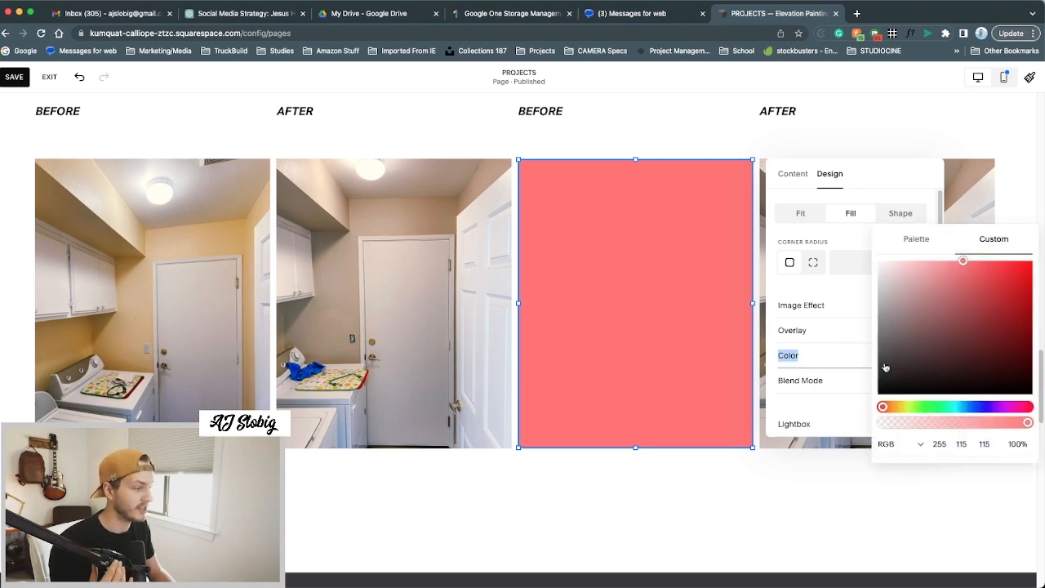
{"action": "left_click", "coordinate": [935, 240]}
{"action": "left_click", "coordinate": [1019, 331]}
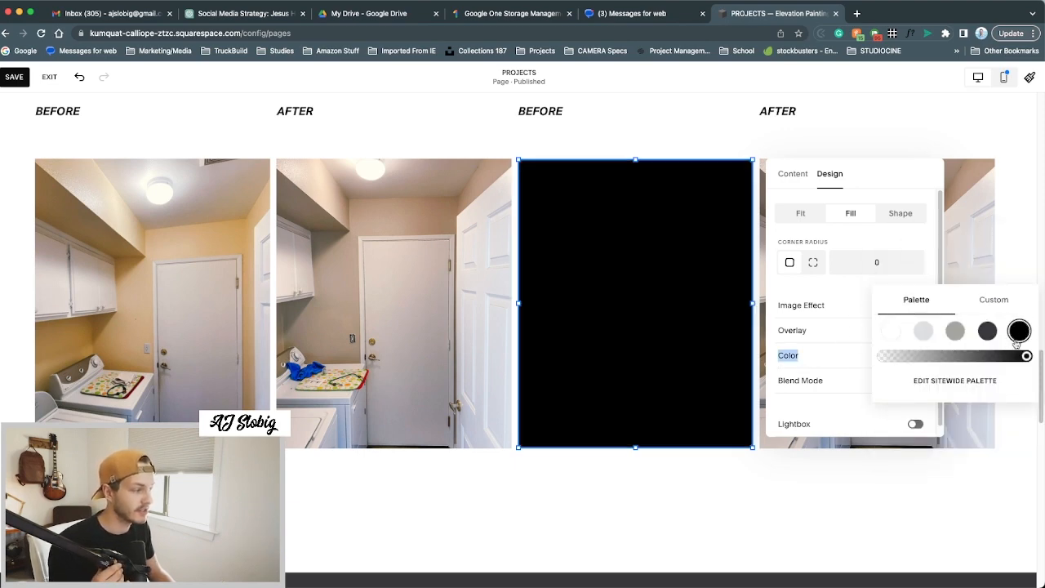
{"action": "left_click_drag", "start_coordinate": [992, 358], "coordinate": [928, 357]}
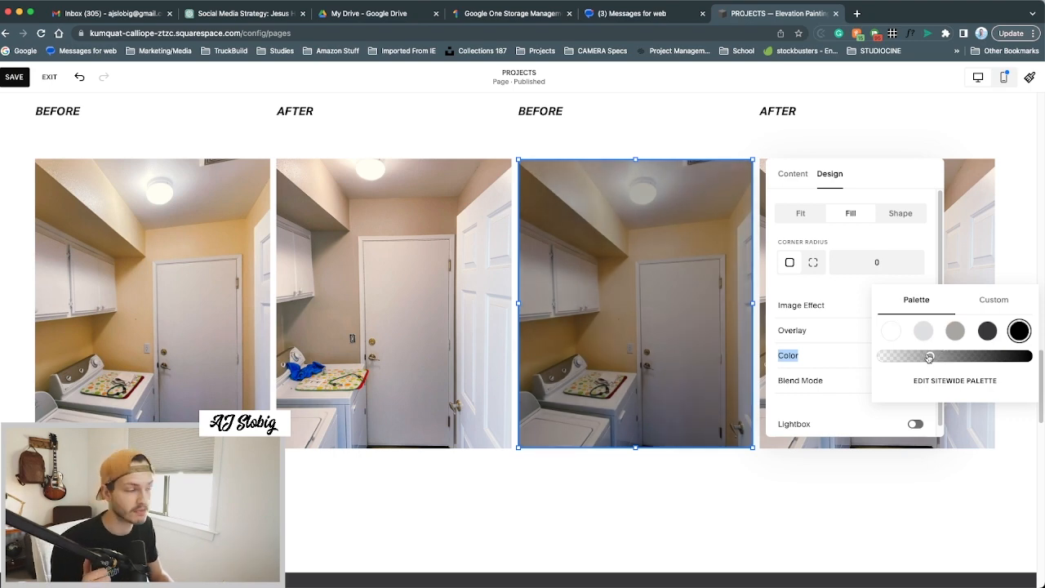
{"action": "left_click", "coordinate": [841, 312]}
{"action": "left_click", "coordinate": [916, 330]}
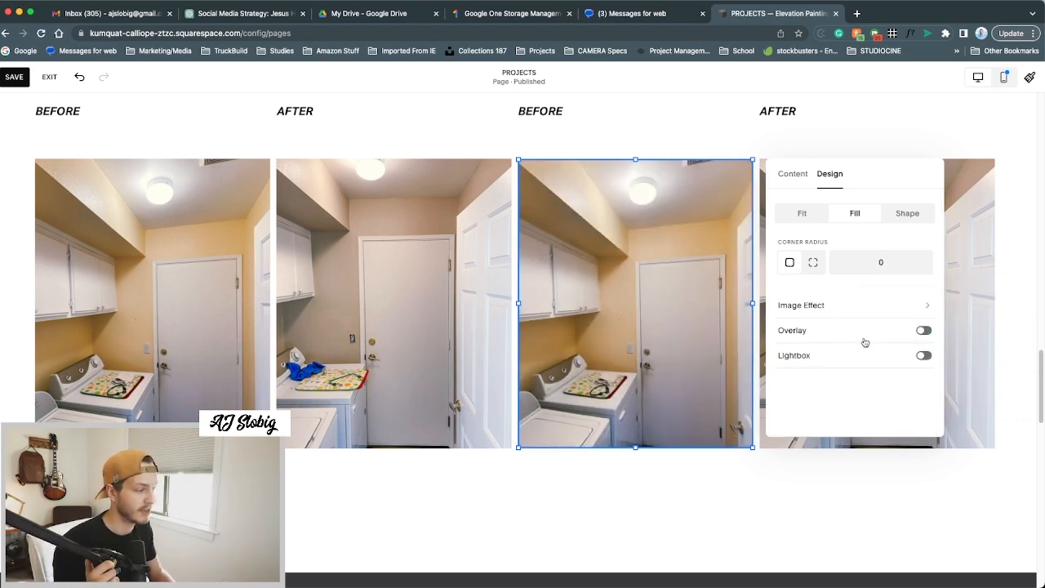
Enable Lightbox on the third-column image with the Dark Overlay theme, save the page and exit editing.
{"action": "left_click", "coordinate": [924, 355]}
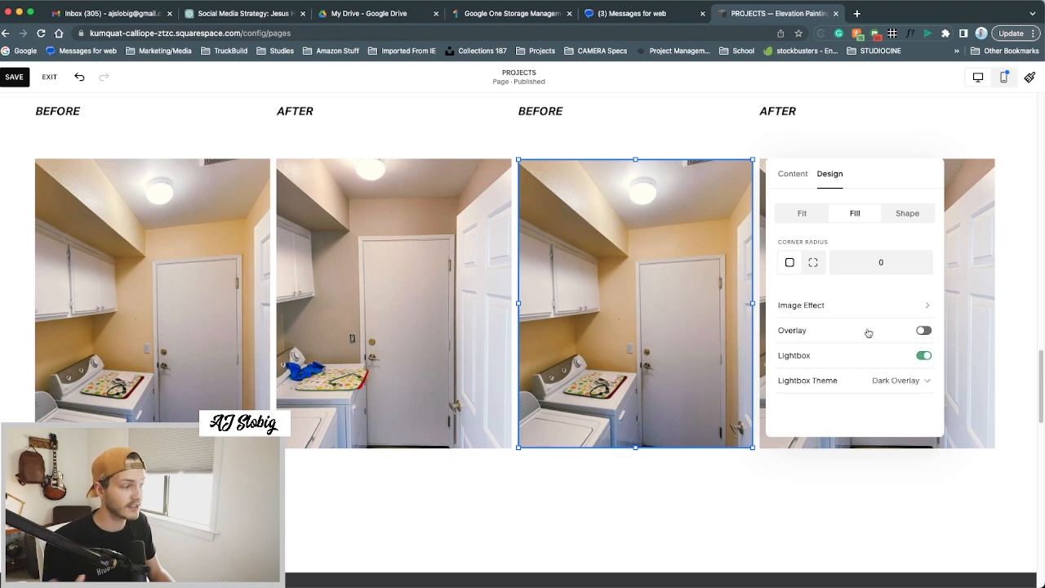
{"action": "left_click", "coordinate": [902, 380]}
{"action": "left_click", "coordinate": [919, 380]}
{"action": "left_click", "coordinate": [923, 355]}
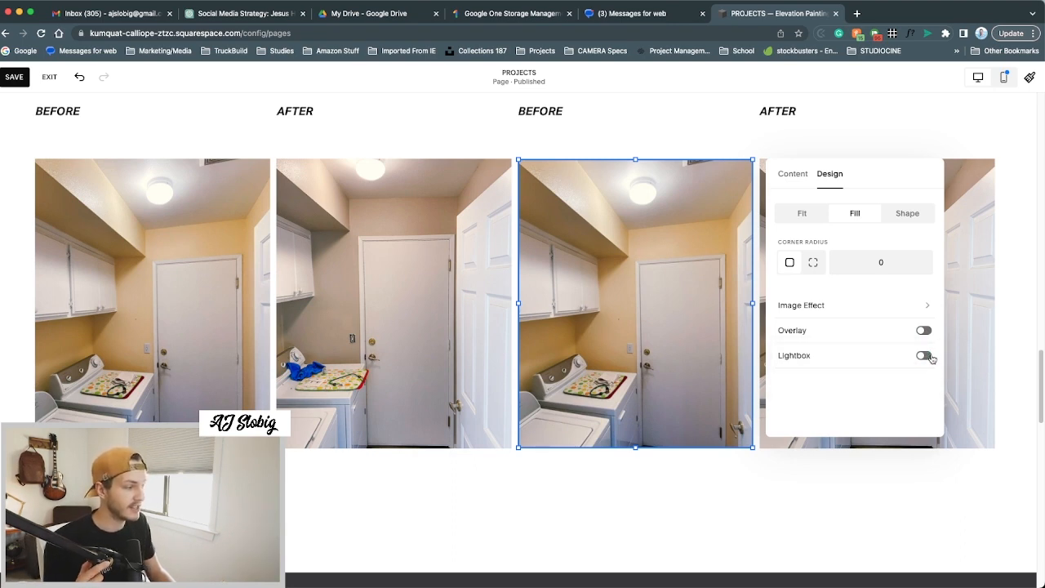
{"action": "left_click", "coordinate": [923, 355]}
{"action": "left_click", "coordinate": [16, 80]}
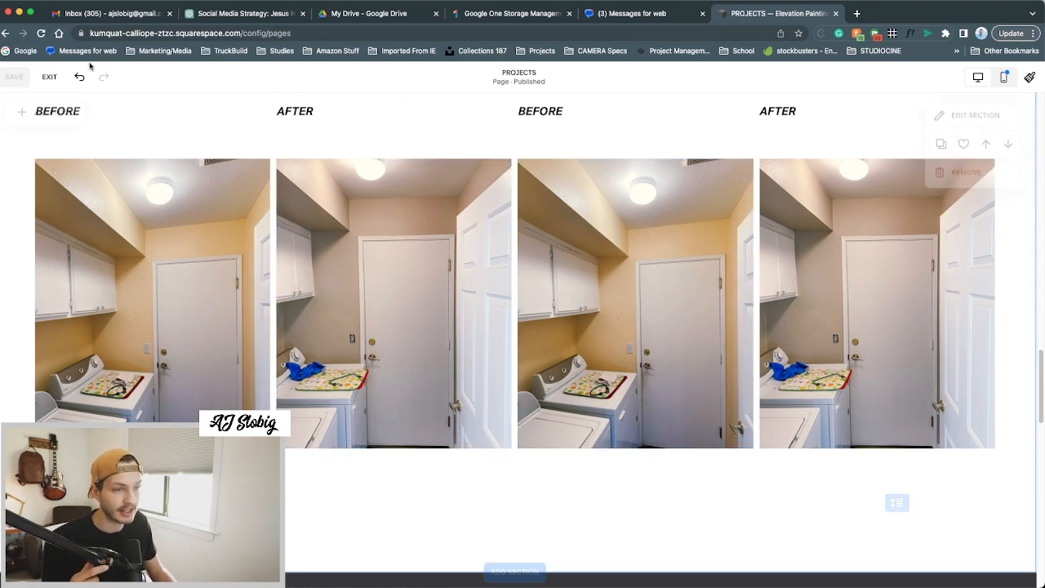
{"action": "left_click", "coordinate": [50, 78]}
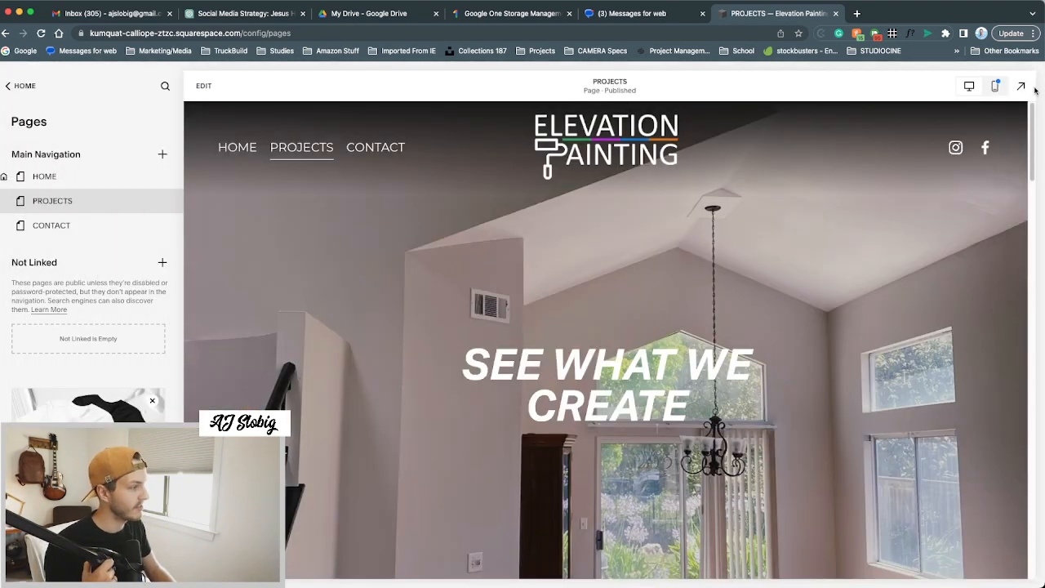
Preview the PROJECTS page full screen and test the lightbox on the third-column laundry room image.
{"action": "left_click", "coordinate": [1020, 85]}
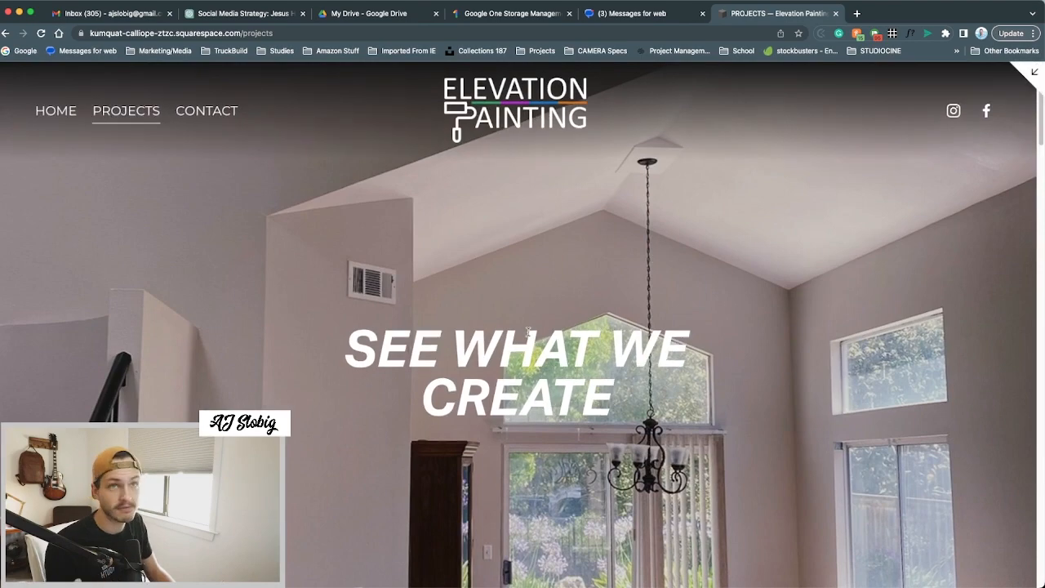
{"action": "scroll", "coordinate": [656, 343], "scroll_direction": "down", "scroll_amount": 15}
{"action": "scroll", "coordinate": [729, 386], "scroll_direction": "down", "scroll_amount": 5}
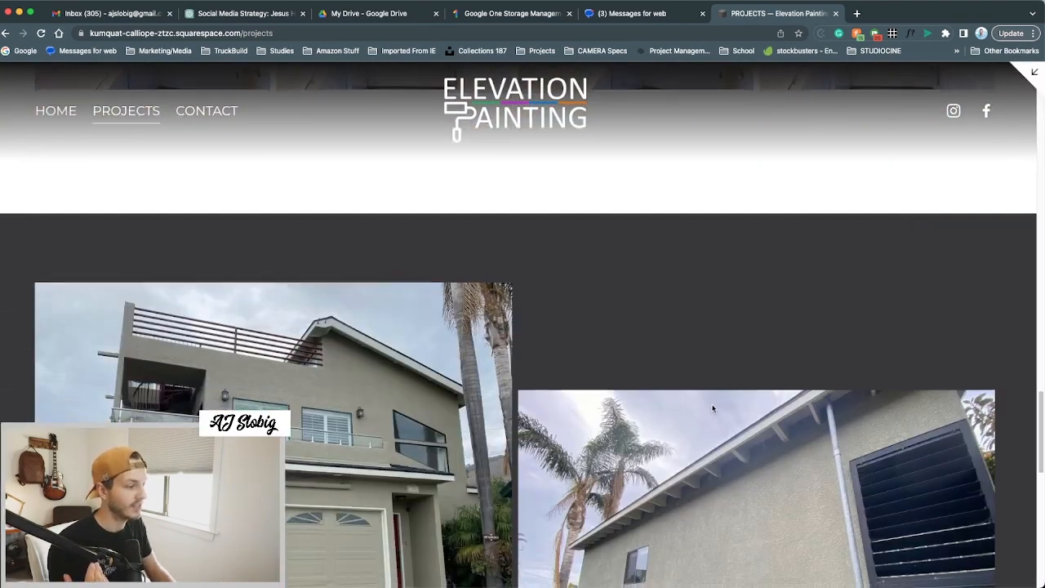
{"action": "scroll", "coordinate": [694, 390], "scroll_direction": "up", "scroll_amount": 6}
{"action": "left_click", "coordinate": [635, 247]}
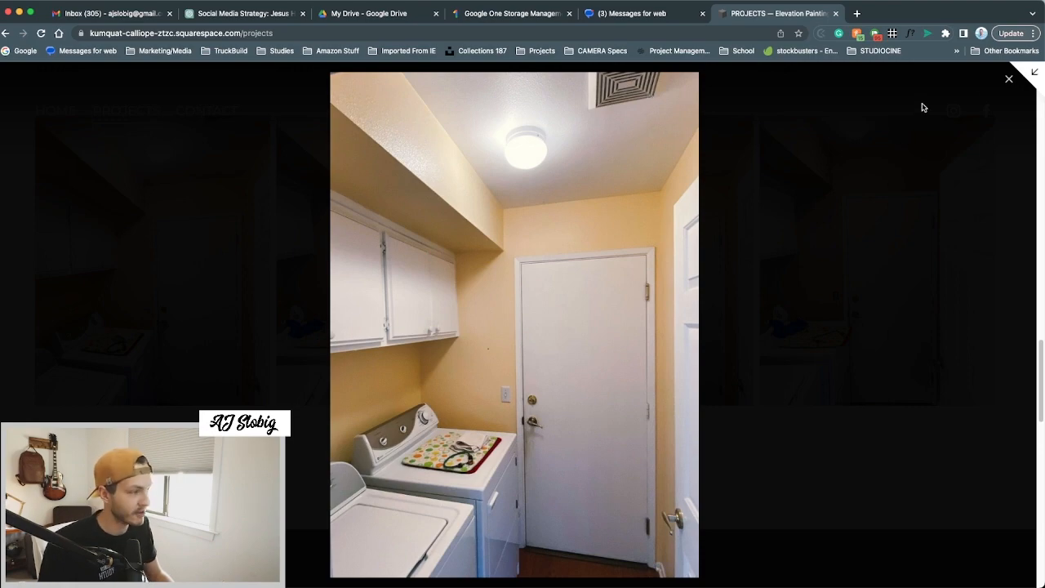
{"action": "left_click", "coordinate": [1010, 79]}
{"action": "scroll", "coordinate": [102, 147], "scroll_direction": "up", "scroll_amount": 5}
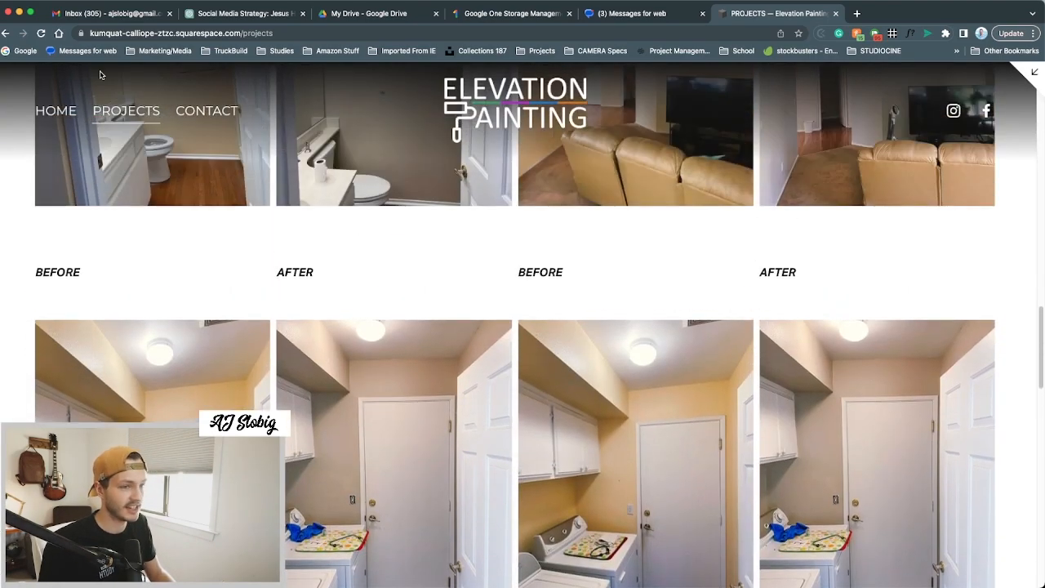
{"action": "scroll", "coordinate": [102, 155], "scroll_direction": "up", "scroll_amount": 10}
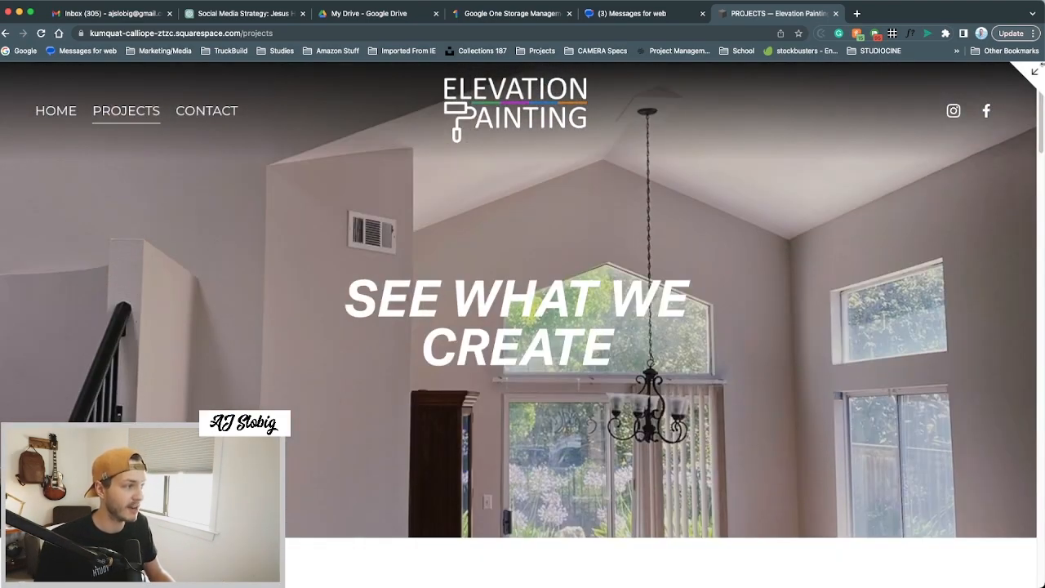
Leave the full-screen preview and reopen the PROJECTS page for editing at the staircase before-and-after rows.
{"action": "left_click", "coordinate": [1033, 71]}
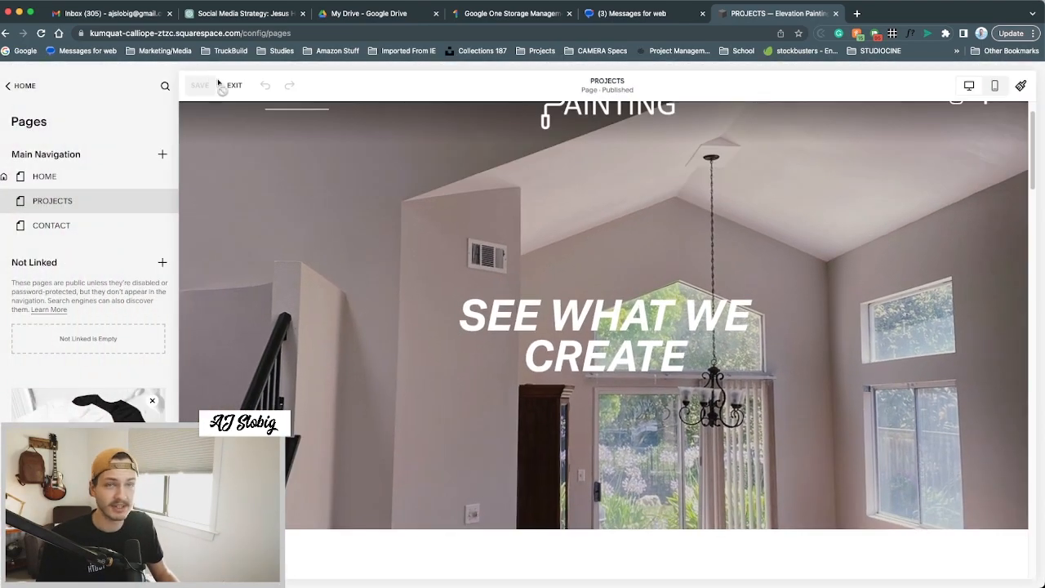
{"action": "scroll", "coordinate": [738, 235], "scroll_direction": "down", "scroll_amount": 15}
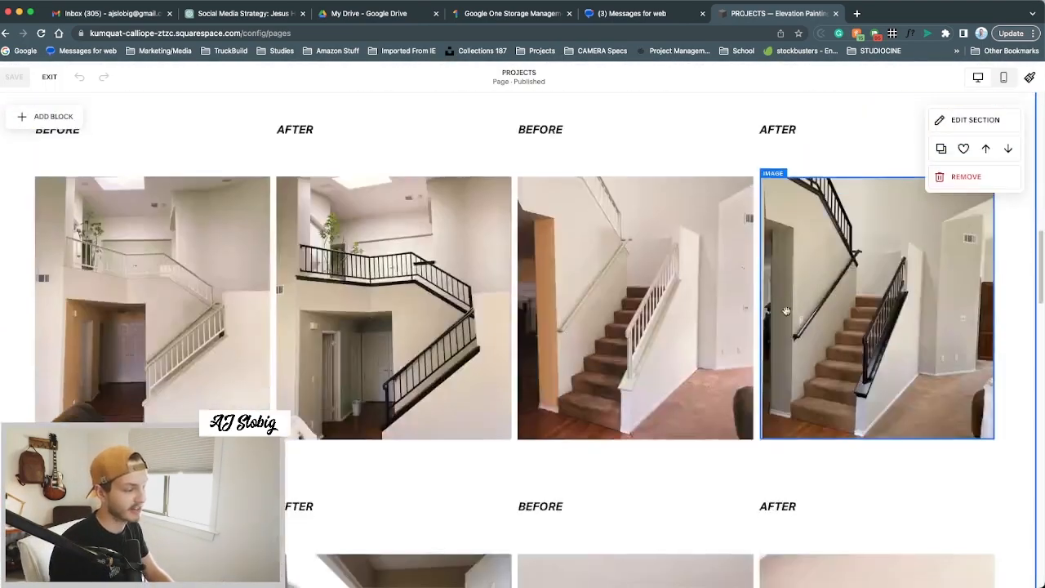